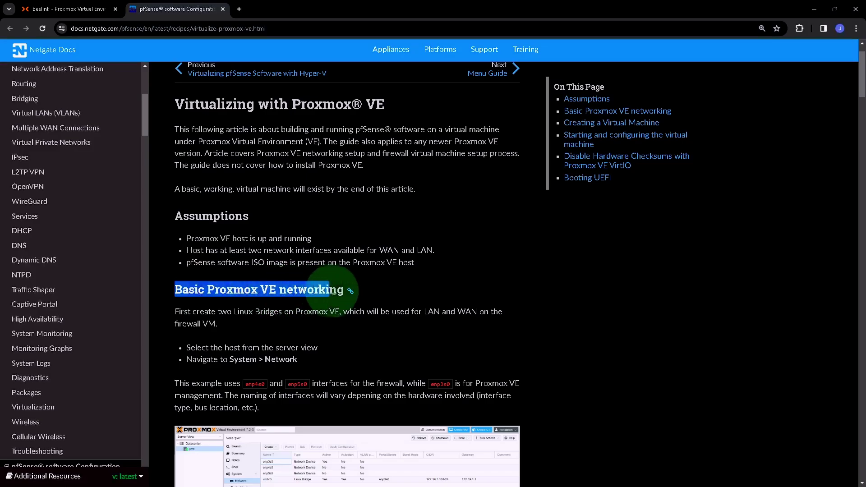
Step: Scroll the 'Virtualizing with Proxmox VE' guide down to 'Now add another network adapter'
scroll(373, 300, down, 1)
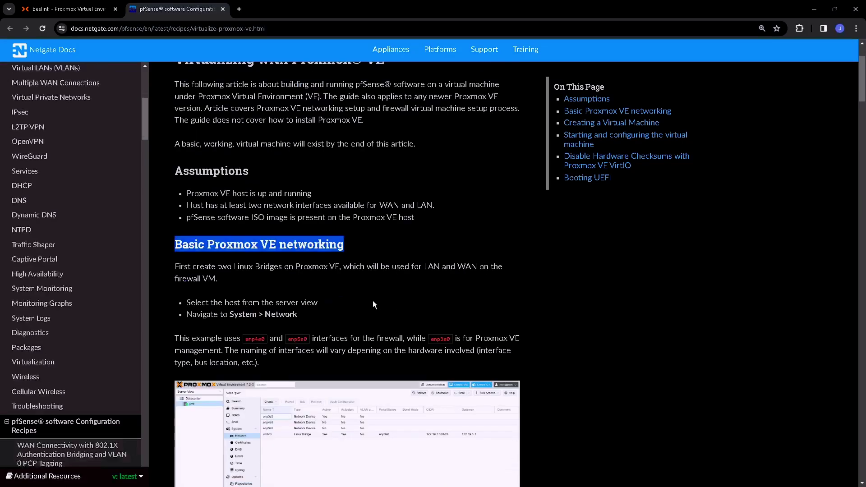
scroll(373, 301, down, 3)
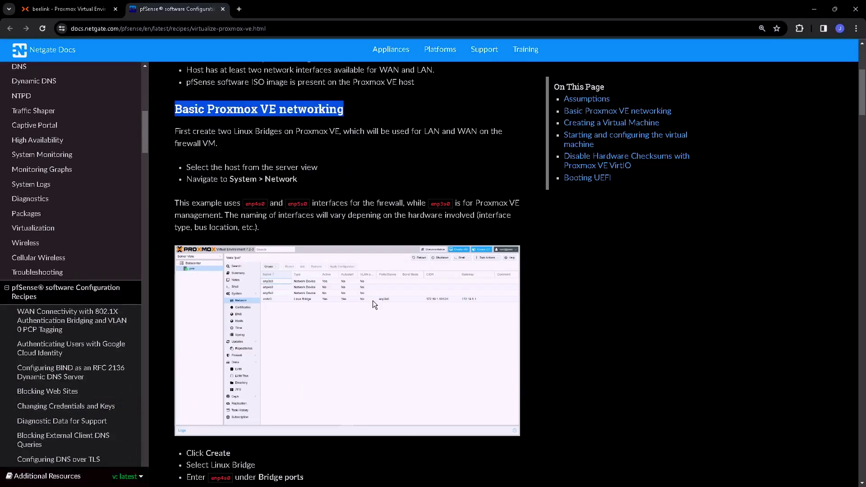
scroll(373, 300, down, 8)
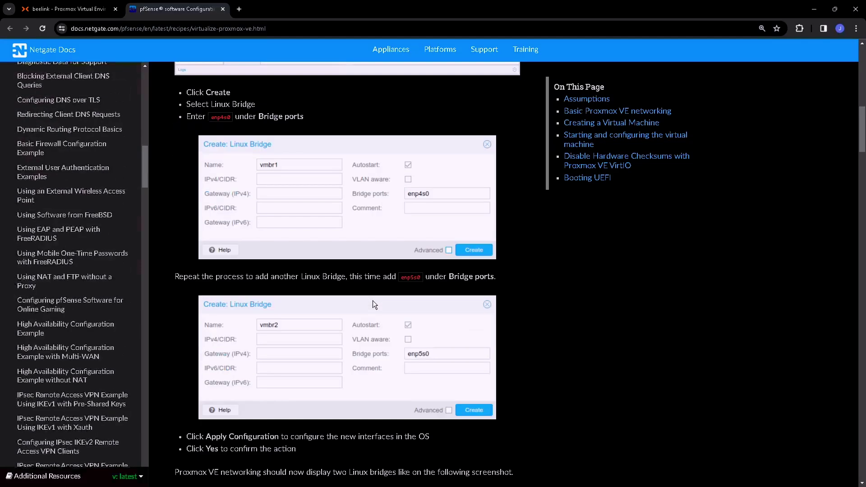
scroll(372, 300, down, 11)
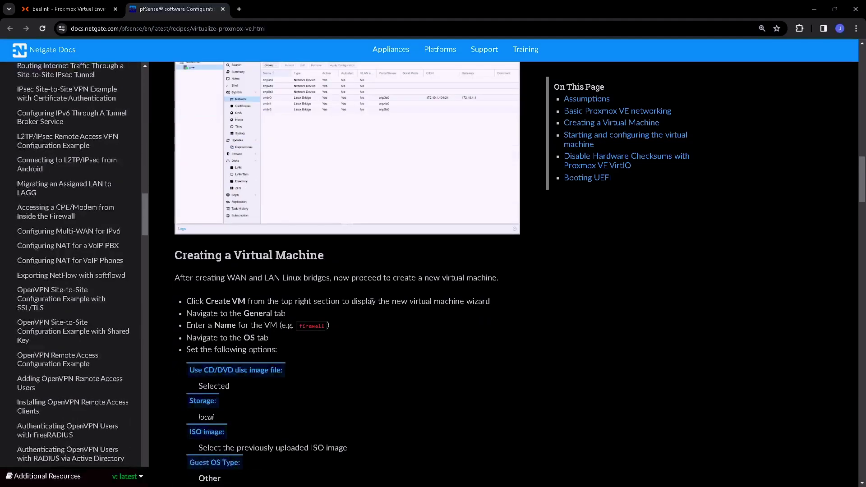
drag(174, 262, 329, 256)
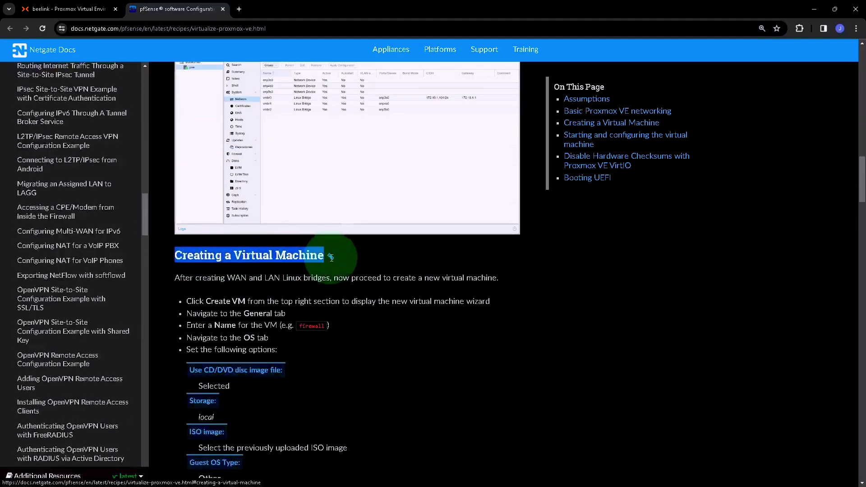
scroll(321, 357, down, 4)
scroll(321, 358, down, 10)
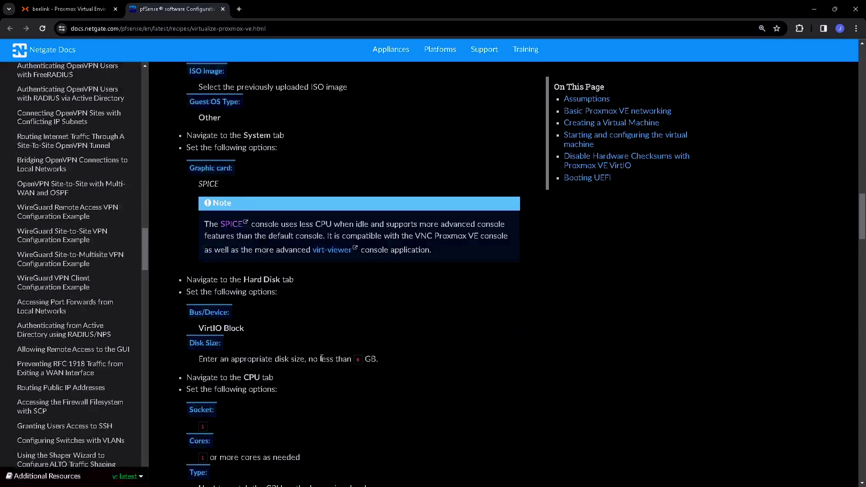
scroll(321, 358, down, 4)
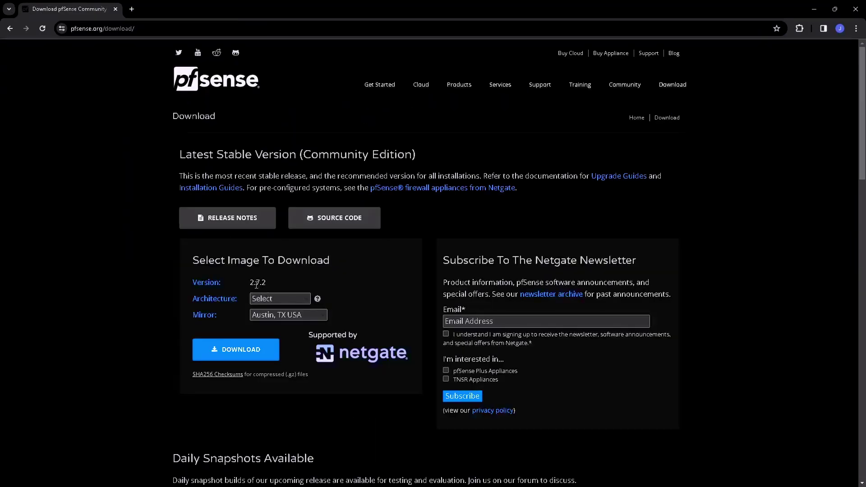
Step: Download the pfSense 2.7.2 ISO: AMD64 (64-bit), DVD Image (ISO) Installer, Singapore mirror
drag(251, 283, 271, 282)
click(307, 298)
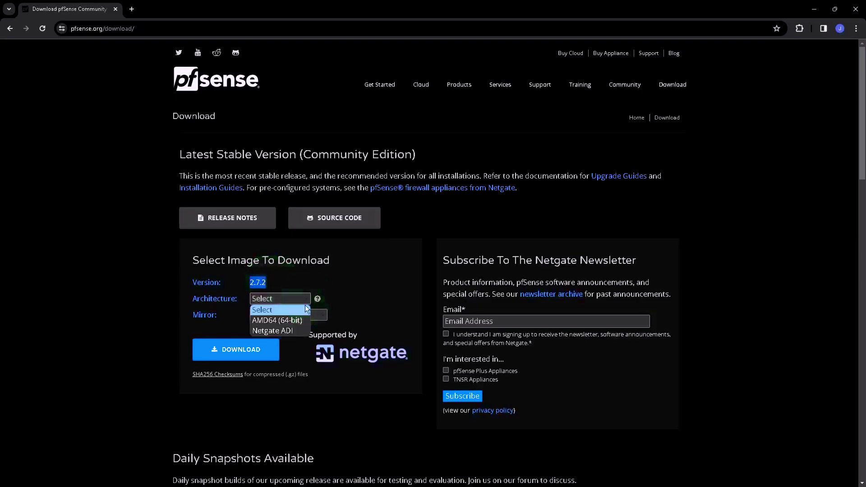
click(301, 321)
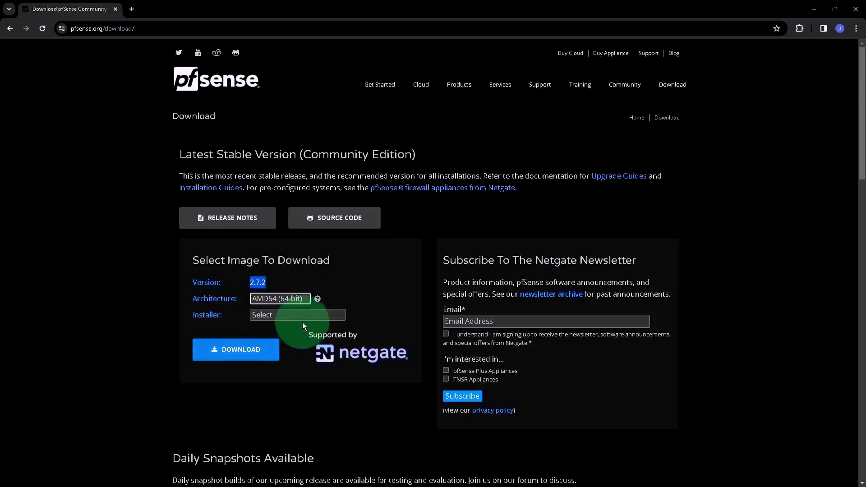
click(297, 316)
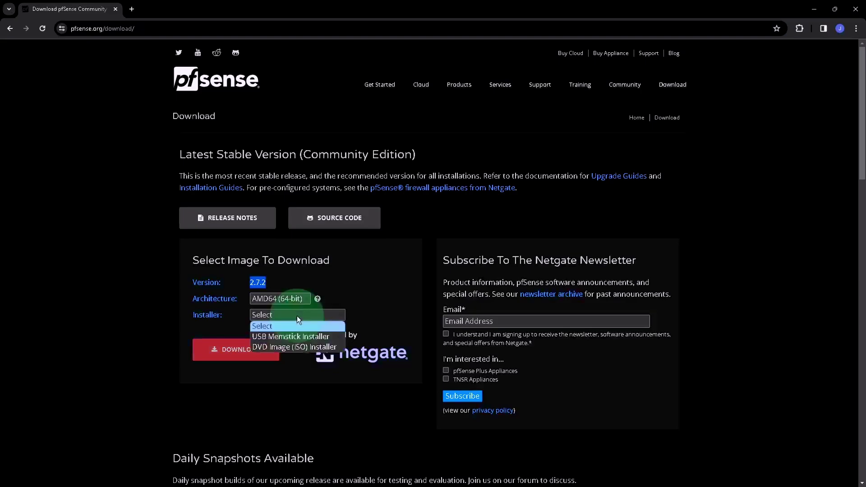
click(290, 347)
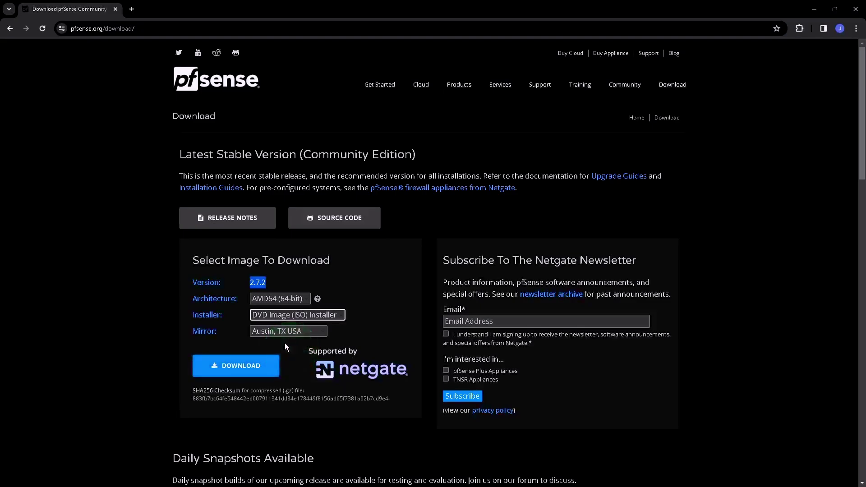
click(297, 334)
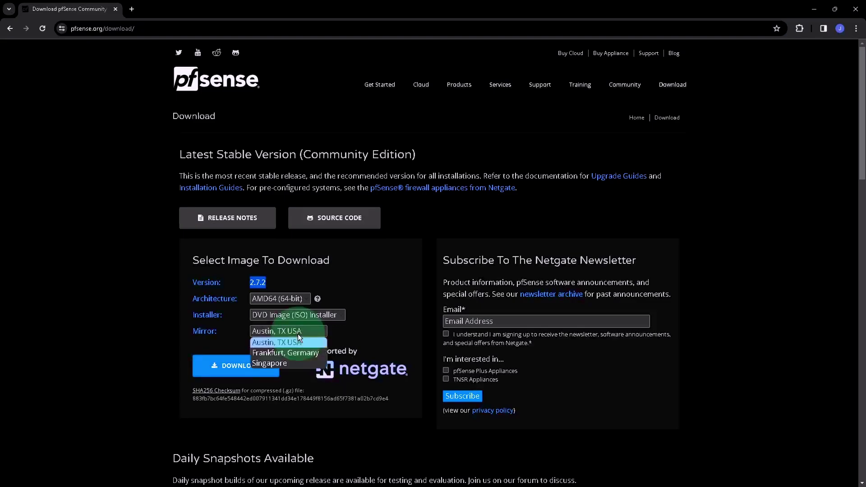
click(292, 363)
click(258, 371)
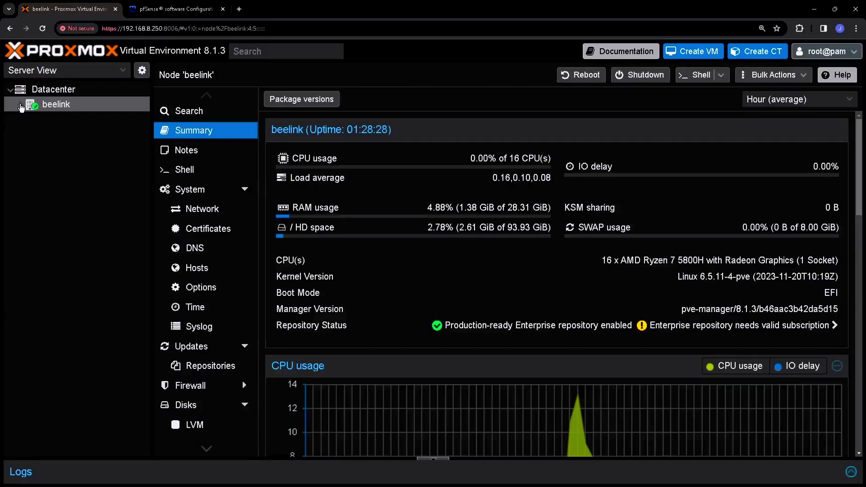
click(20, 108)
Step: List ISO_Files (beelink) ISO Images and select pfSense-CE-2.7.2-RELEASE-amd64.iso (874.67 MB)
click(81, 179)
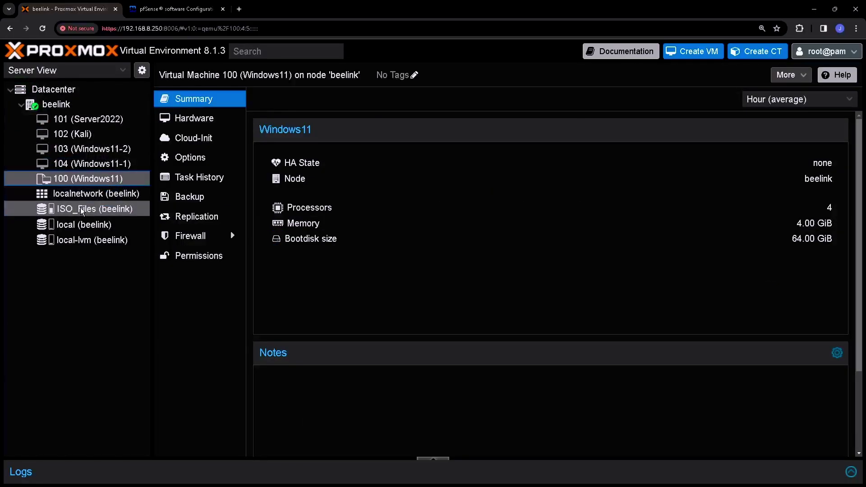
click(80, 208)
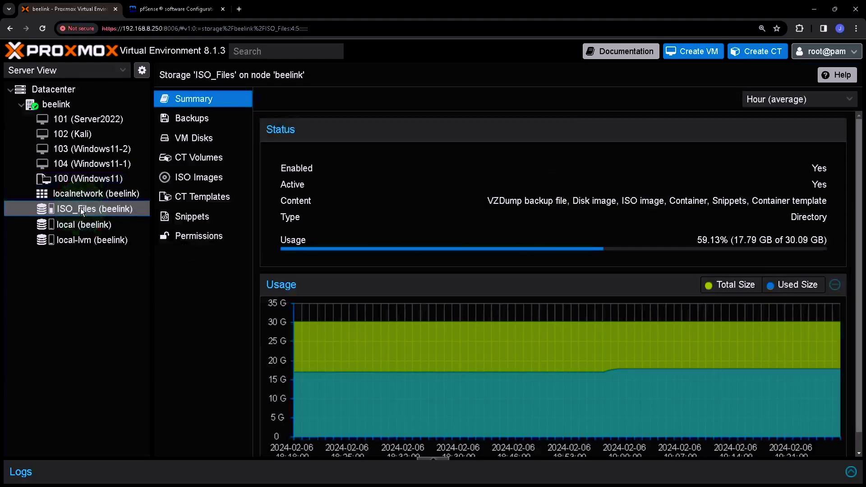
click(212, 181)
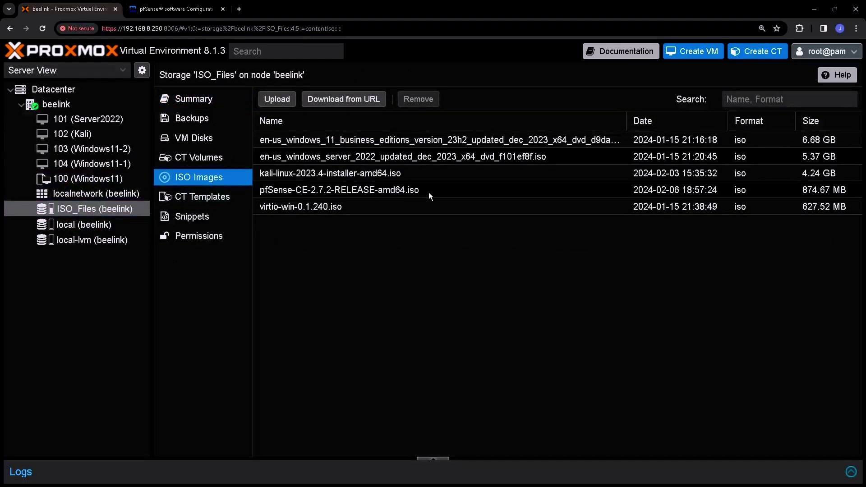
click(441, 191)
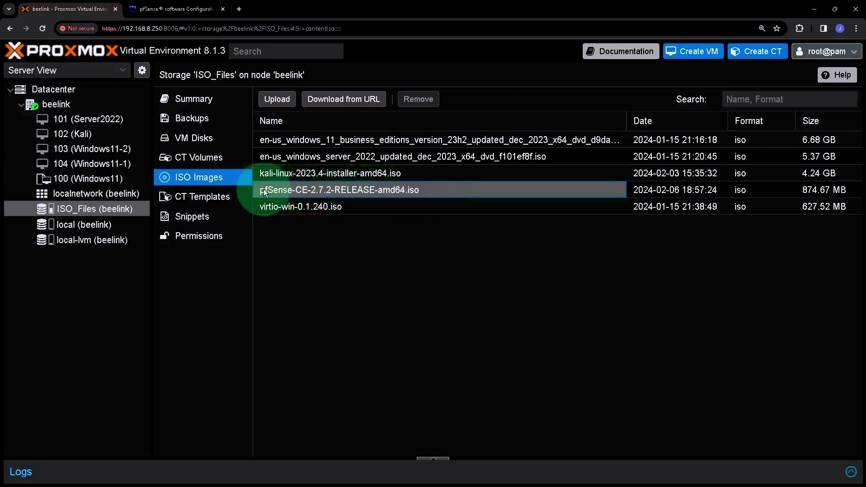
click(438, 190)
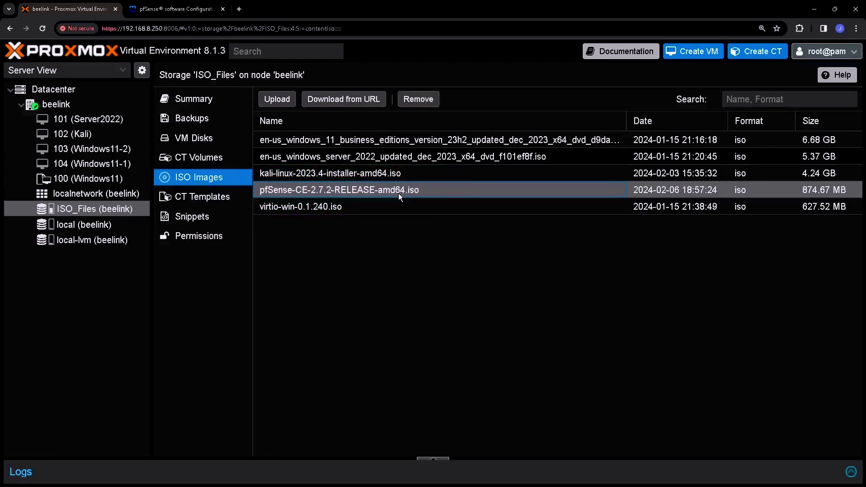
Step: Start a new VM on beelink with ID 105 and name pfsense
right_click(60, 104)
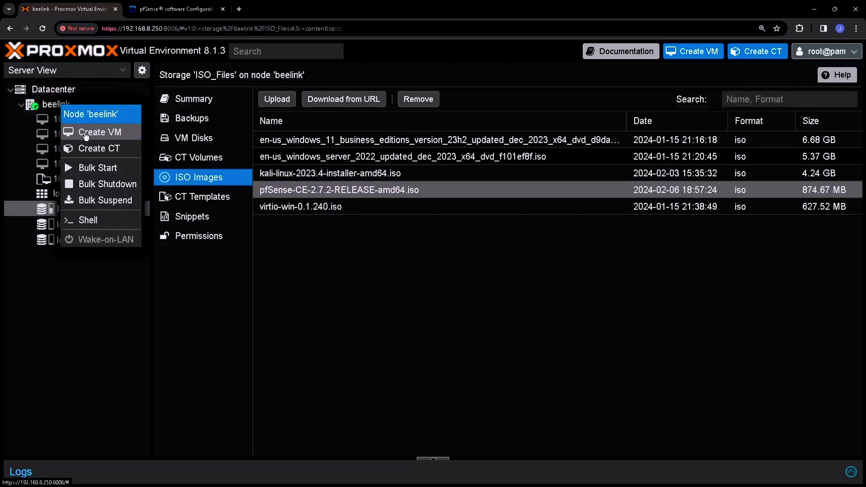
click(113, 135)
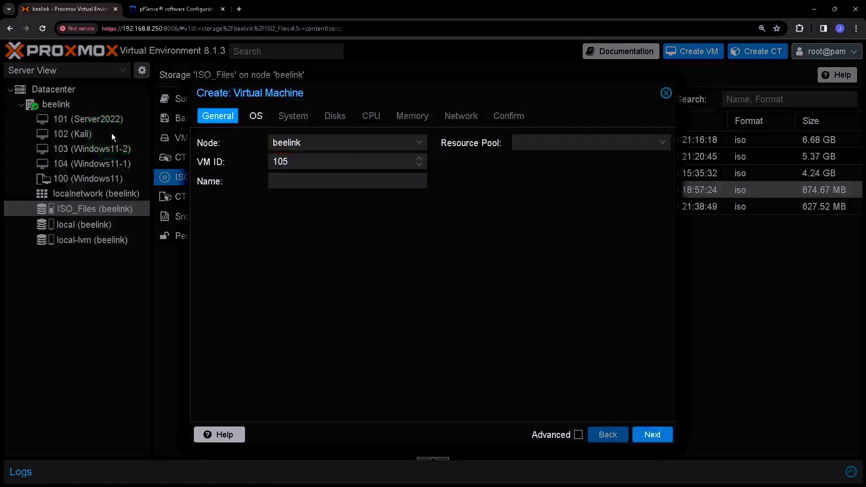
click(304, 161)
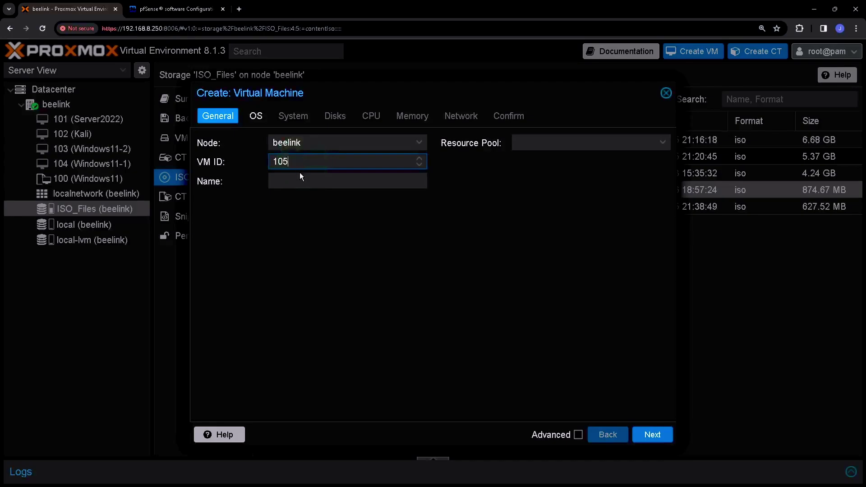
click(300, 175)
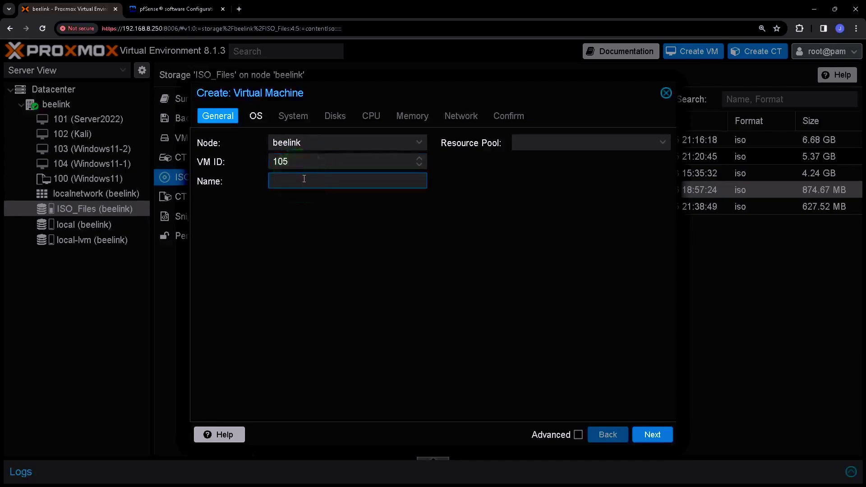
text(pfsense)
click(621, 141)
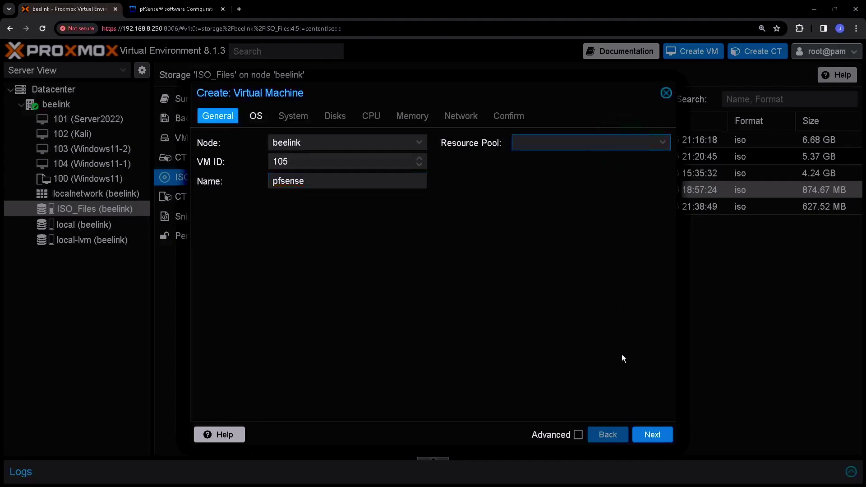
click(656, 435)
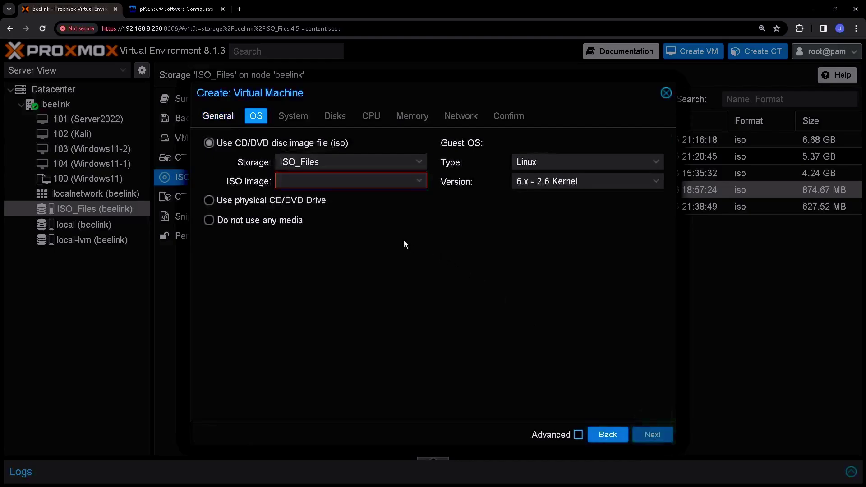
Step: Set the OS to the pfSense 2.7.2 ISO, Linux guest, 6.x - 2.6 Kernel
click(419, 181)
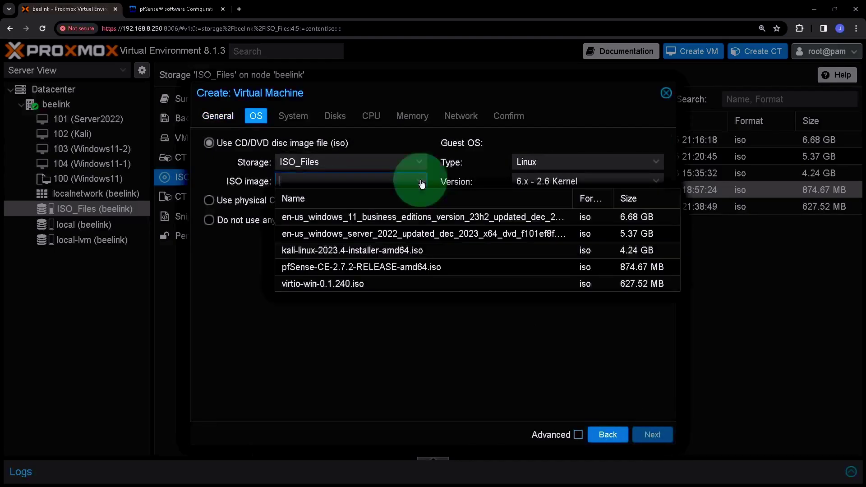
click(399, 267)
click(623, 162)
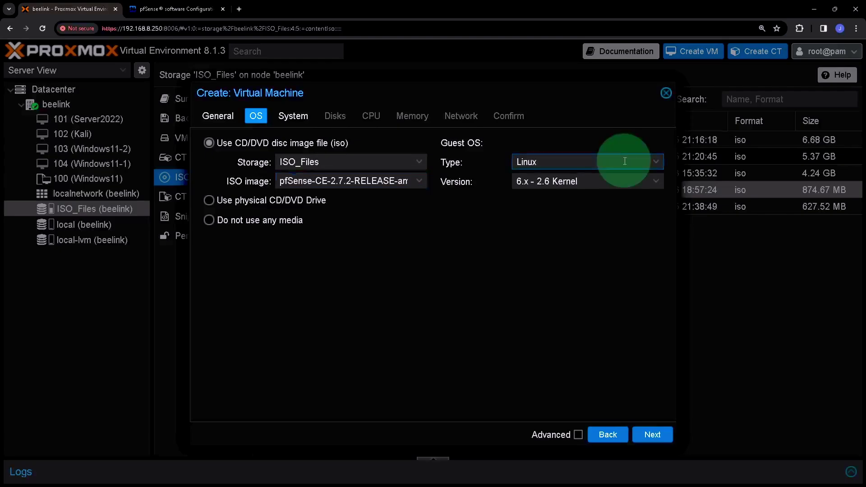
click(577, 175)
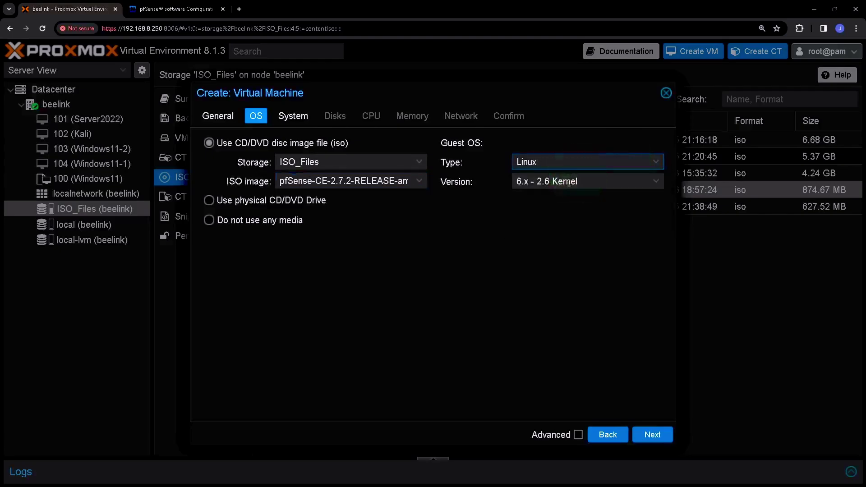
click(625, 181)
click(585, 197)
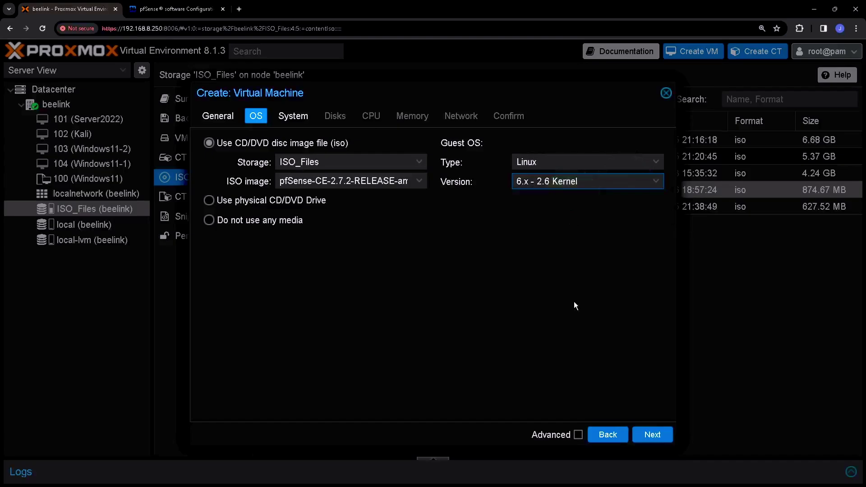
click(656, 438)
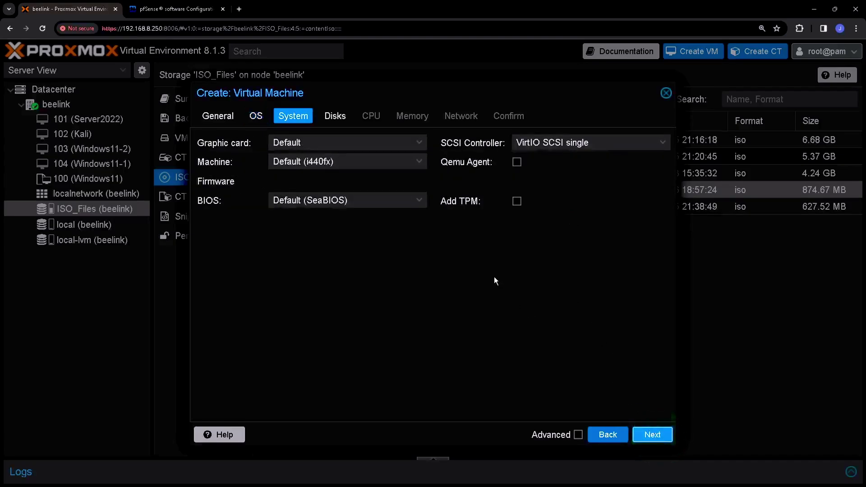
Step: Set the VM's graphic card to SPICE
click(416, 142)
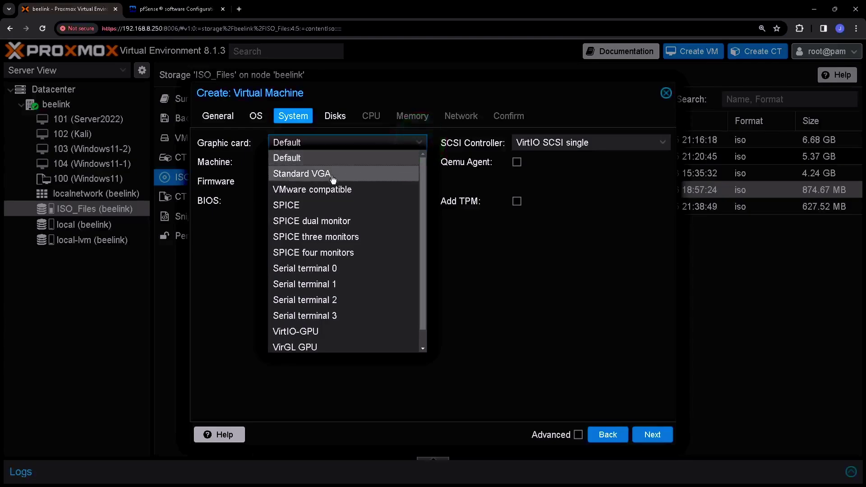
click(296, 205)
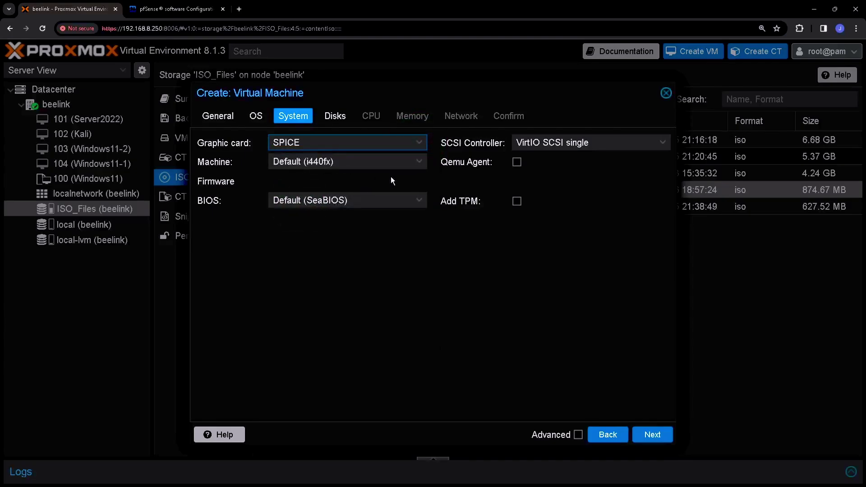
click(657, 432)
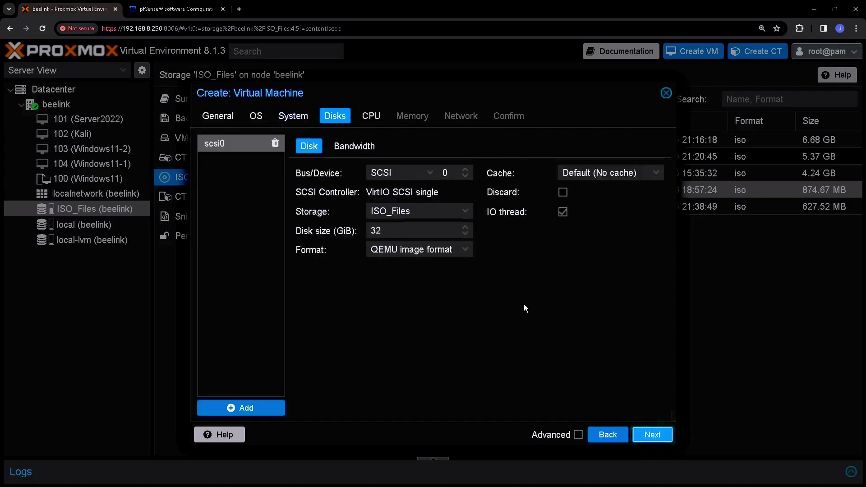
Step: Make the 32 GiB disk VirtIO Block on local-lvm with Write back cache and Discard
click(430, 173)
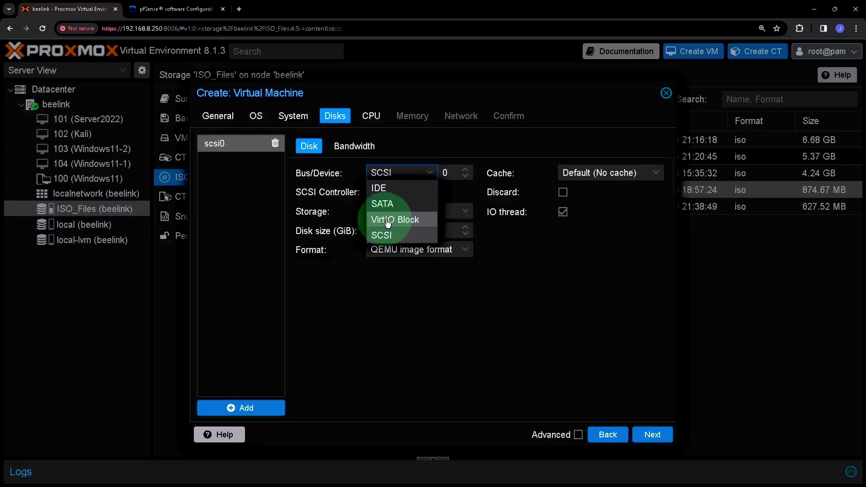
click(415, 220)
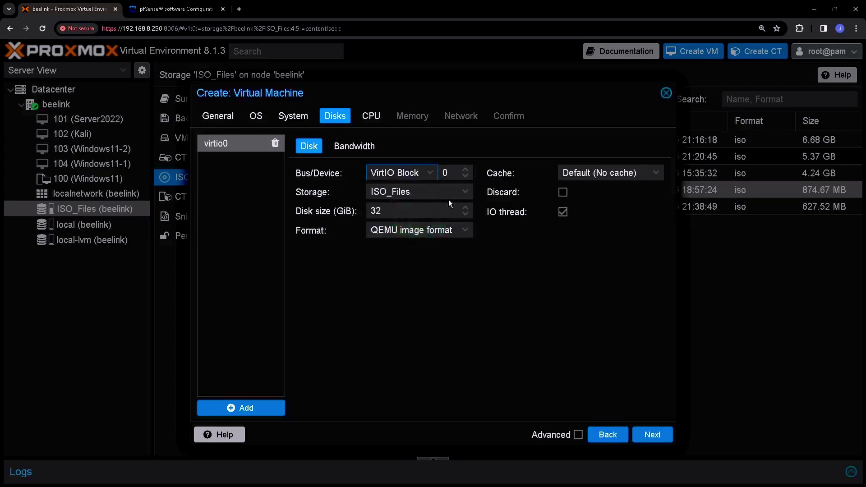
click(431, 191)
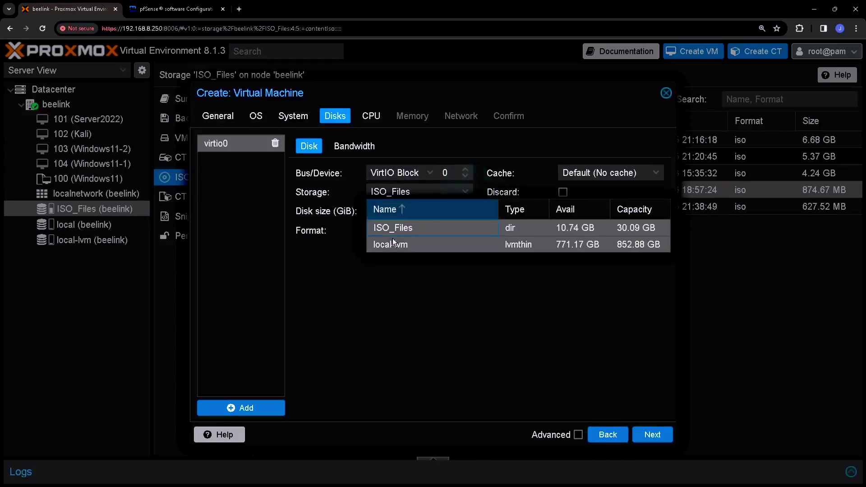
click(389, 244)
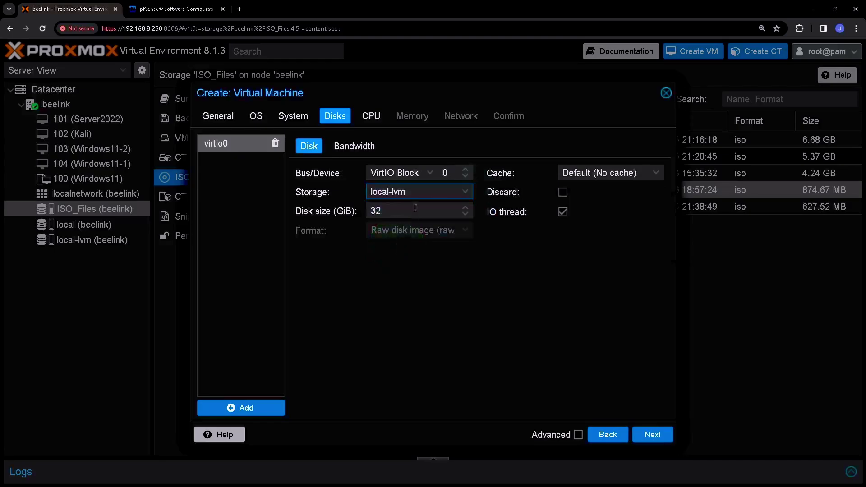
click(613, 174)
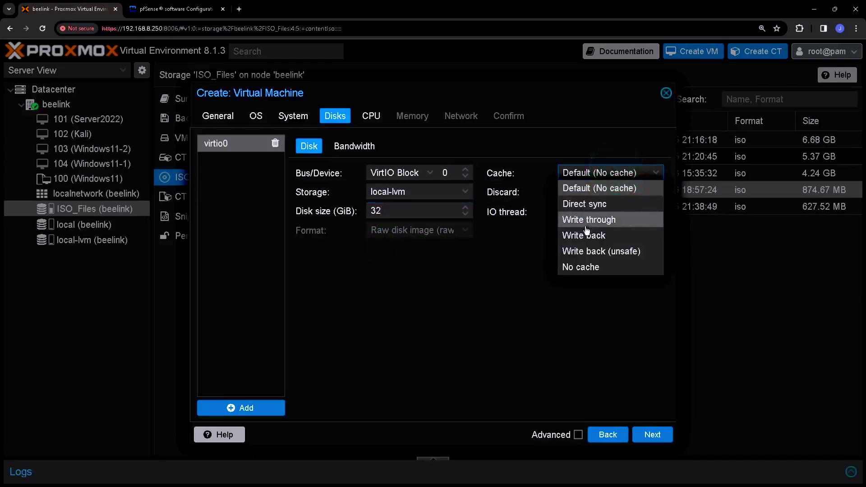
click(582, 234)
click(563, 193)
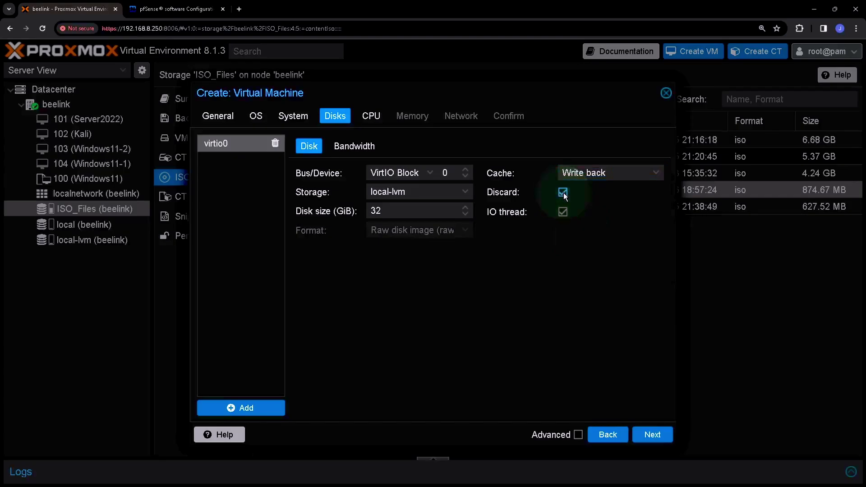
click(652, 434)
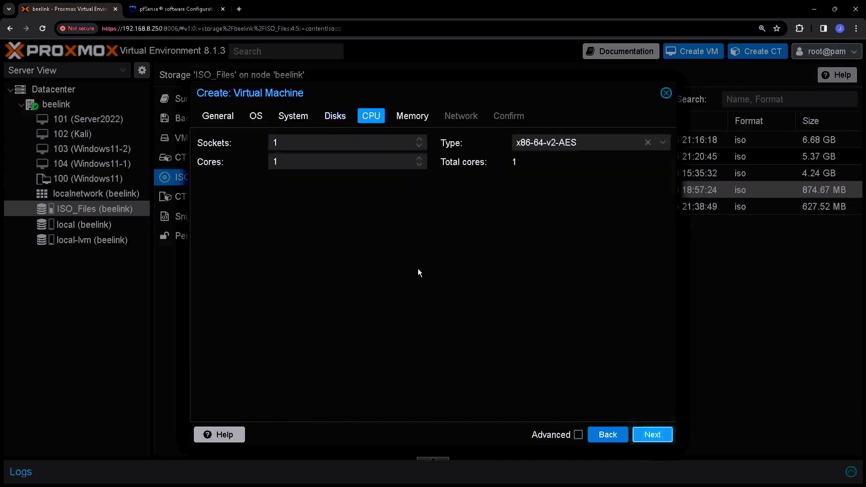
Step: Give the VM 2 CPU cores with CPU type host
click(313, 162)
key(BackSpace)
text(2)
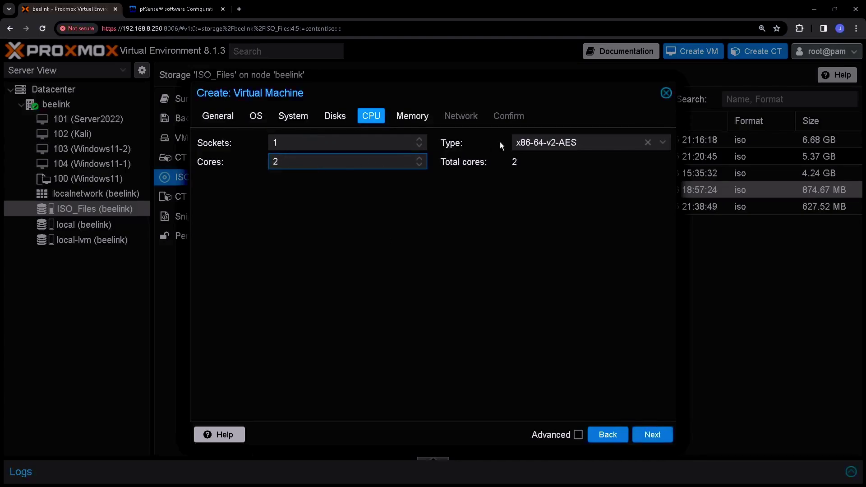
click(569, 141)
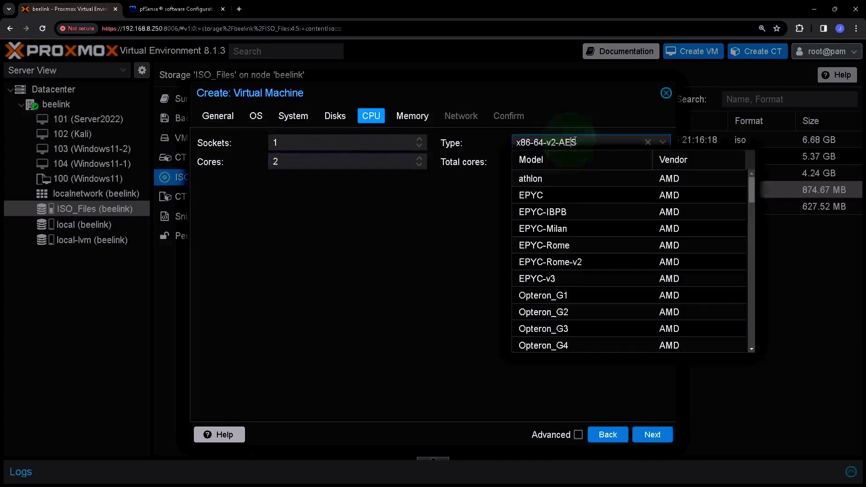
drag(572, 141, 509, 143)
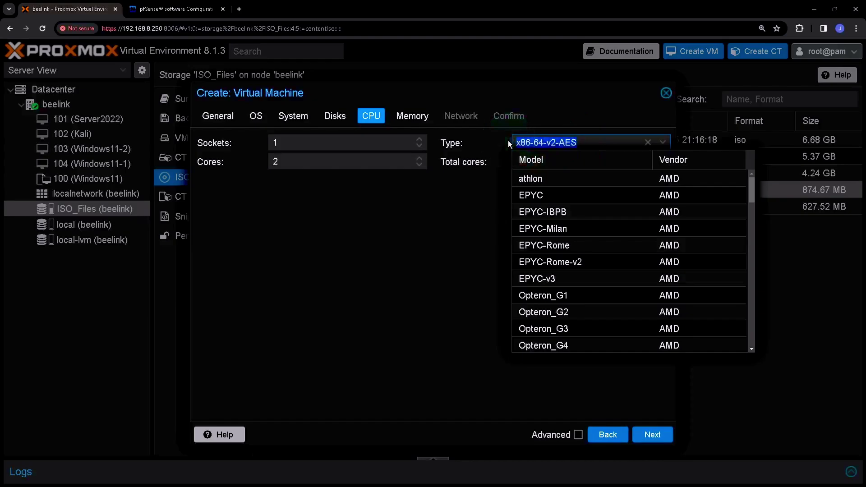
text(host)
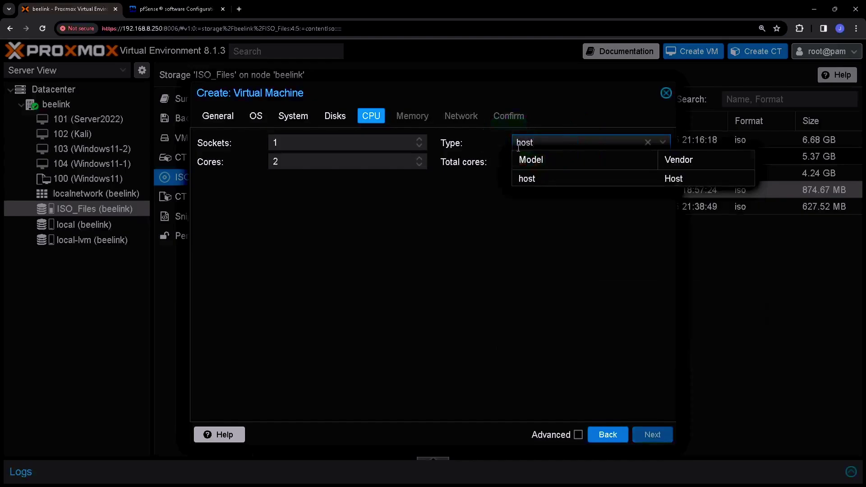
click(531, 178)
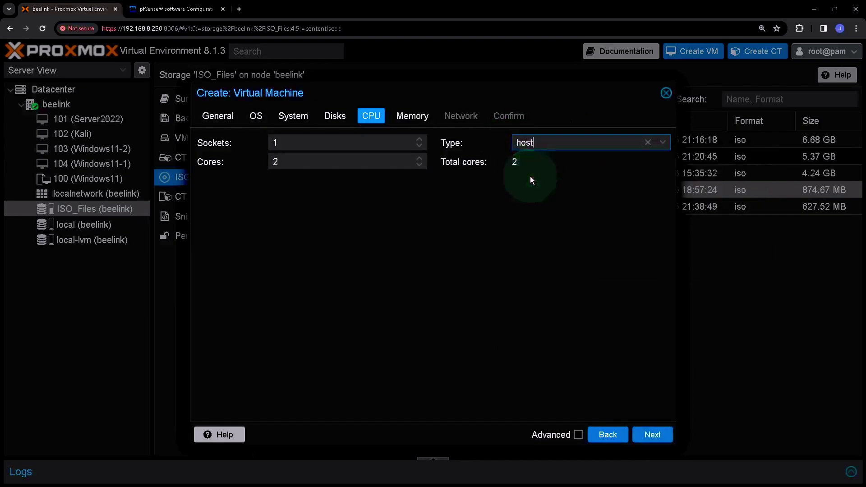
click(652, 435)
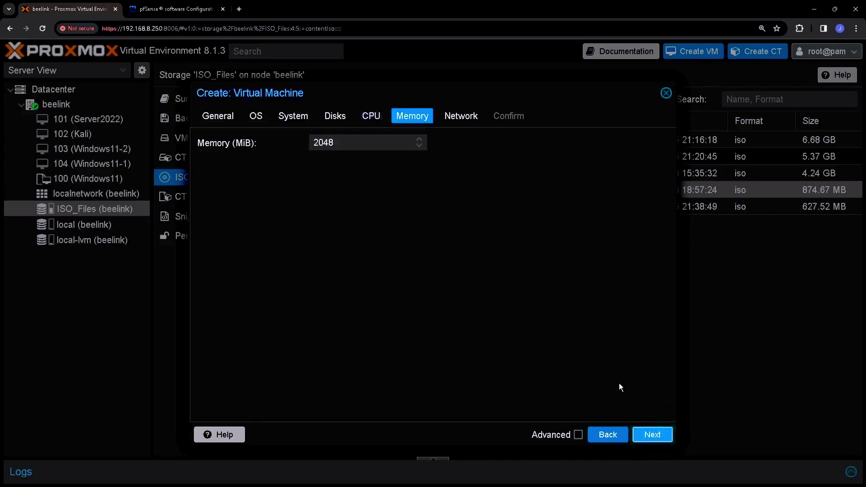
Step: Set the VM's memory to 8192 MiB
drag(337, 142, 303, 144)
text(819)
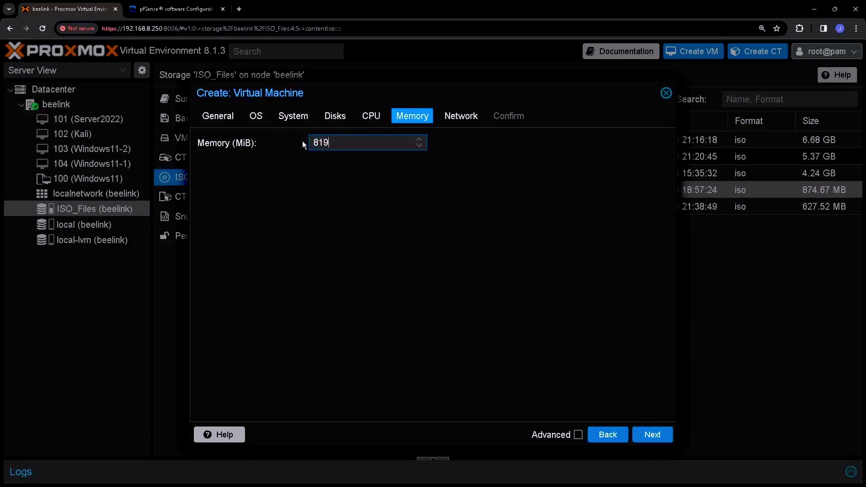
text(2)
click(654, 436)
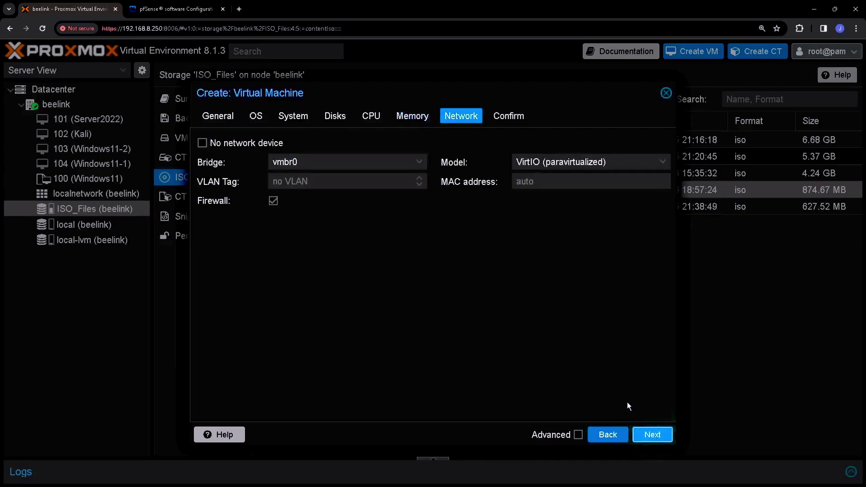
Step: Attach a VirtIO (paravirtualized) network card on bridge vmbr0 and finish the wizard
click(338, 161)
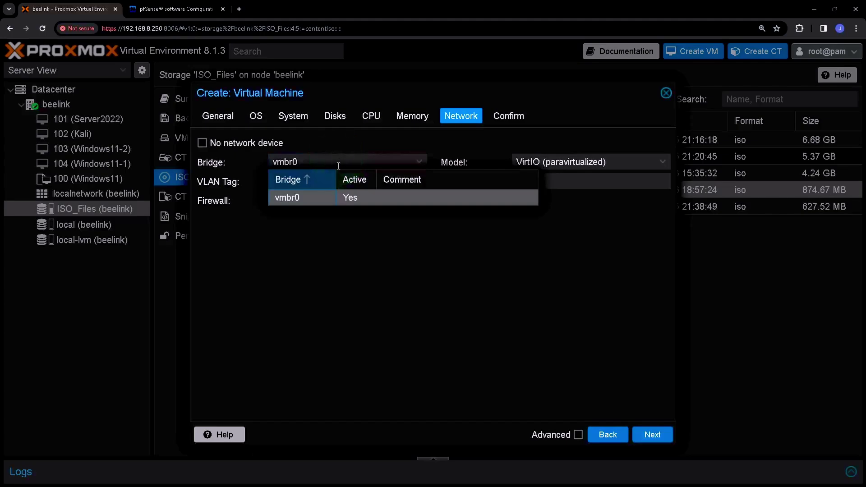
click(334, 203)
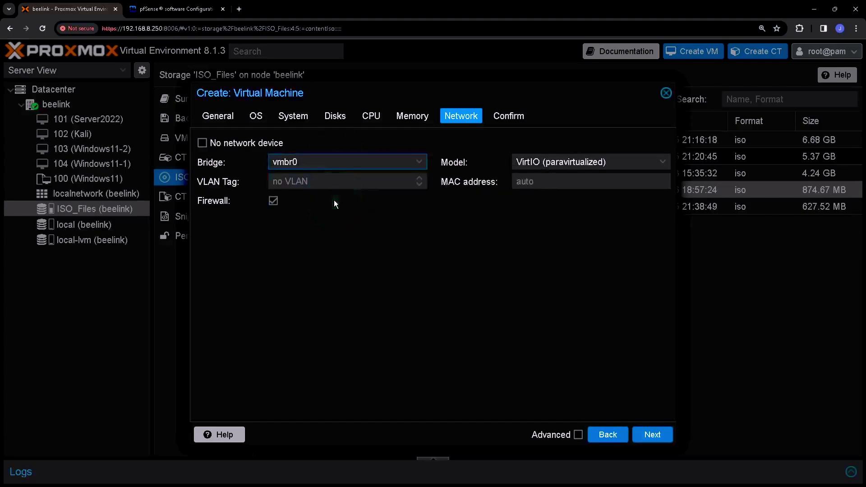
click(570, 162)
click(566, 194)
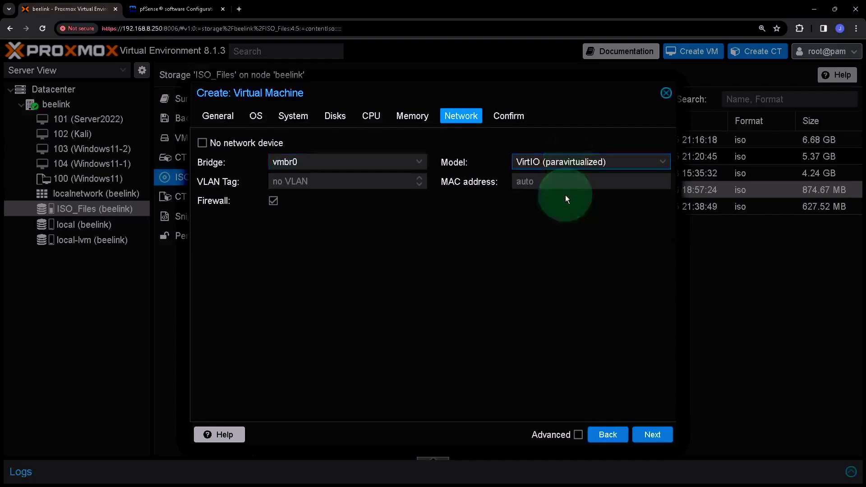
click(655, 437)
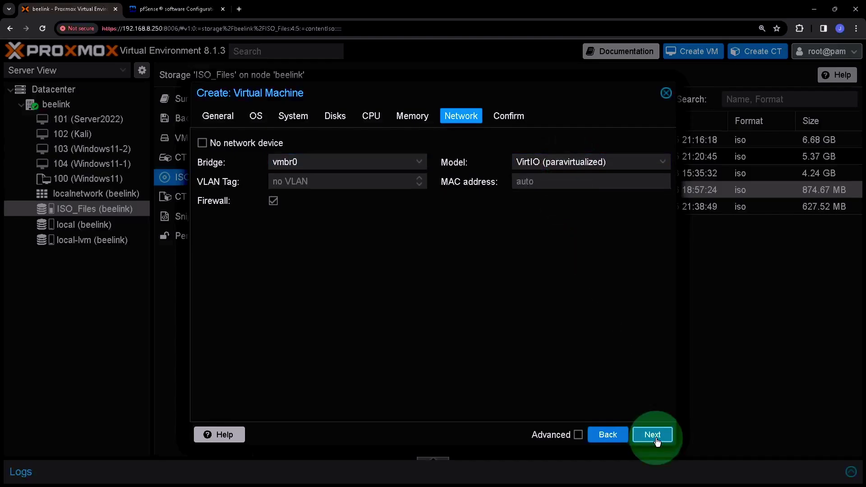
click(658, 438)
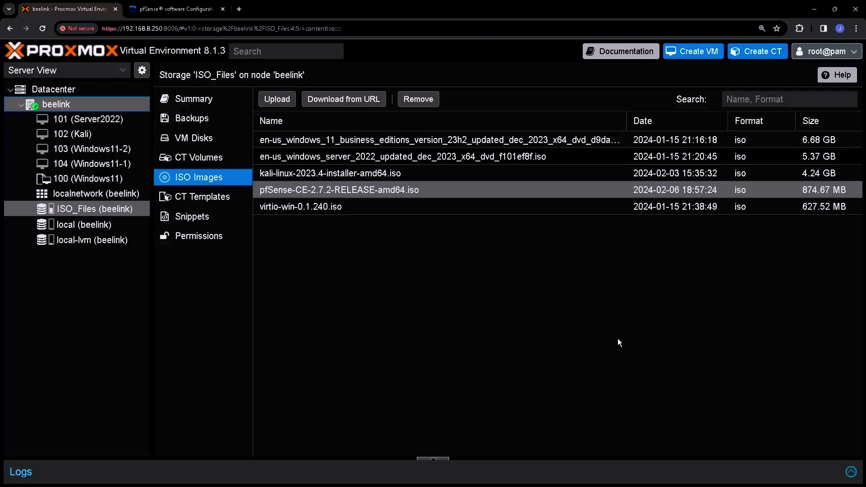
Step: Select VM 105 (pfsense), show its Hardware list, and select Network Device (net0)
click(129, 179)
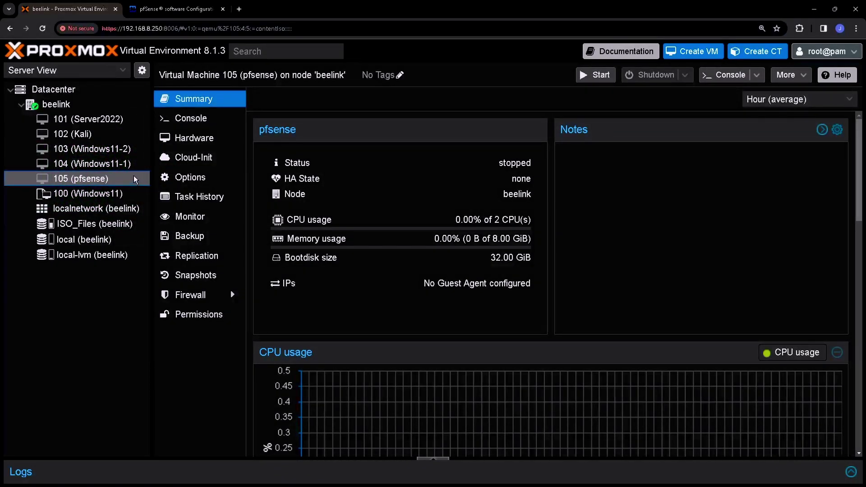
click(190, 141)
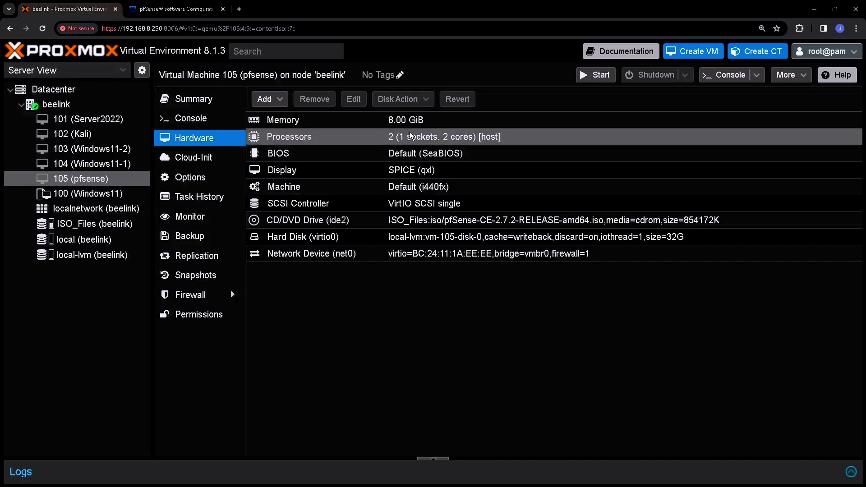
click(371, 258)
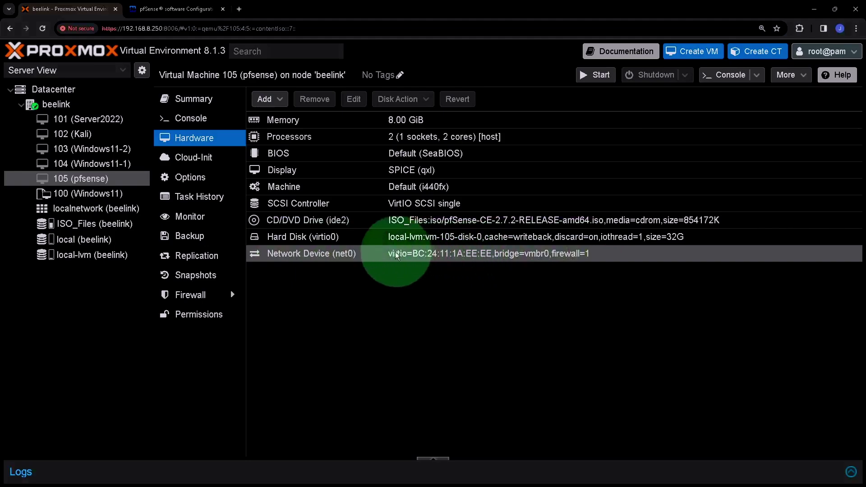
click(380, 257)
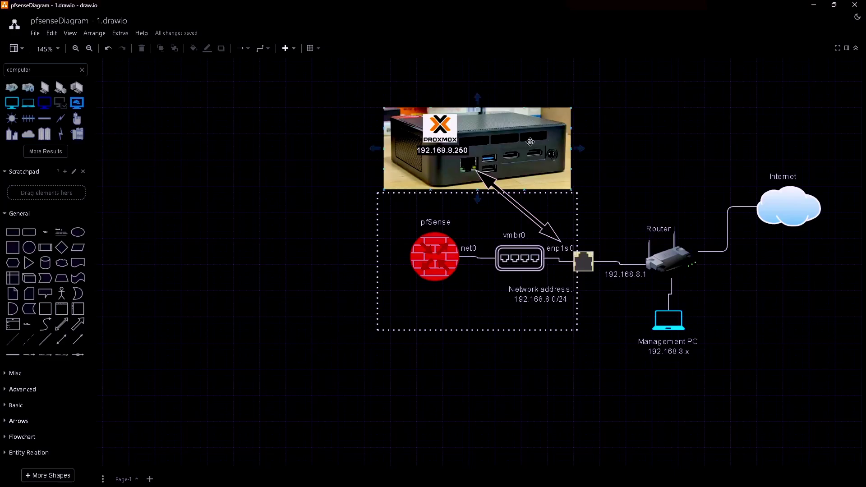
click(510, 143)
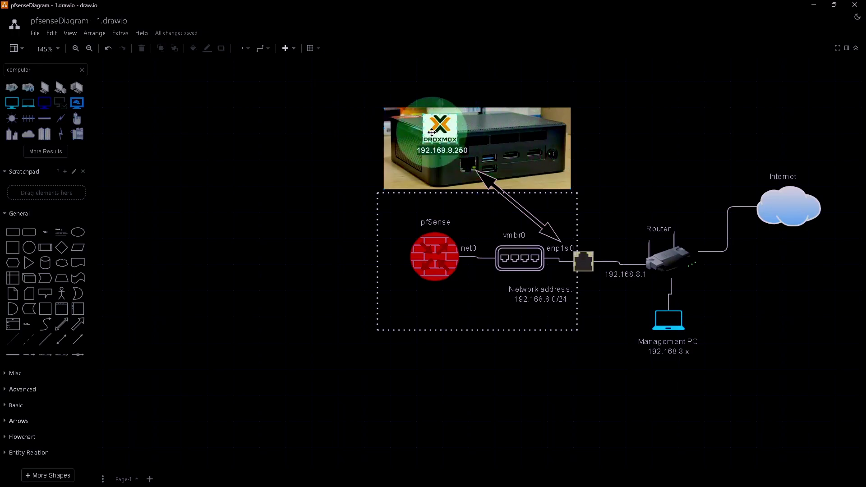
click(448, 159)
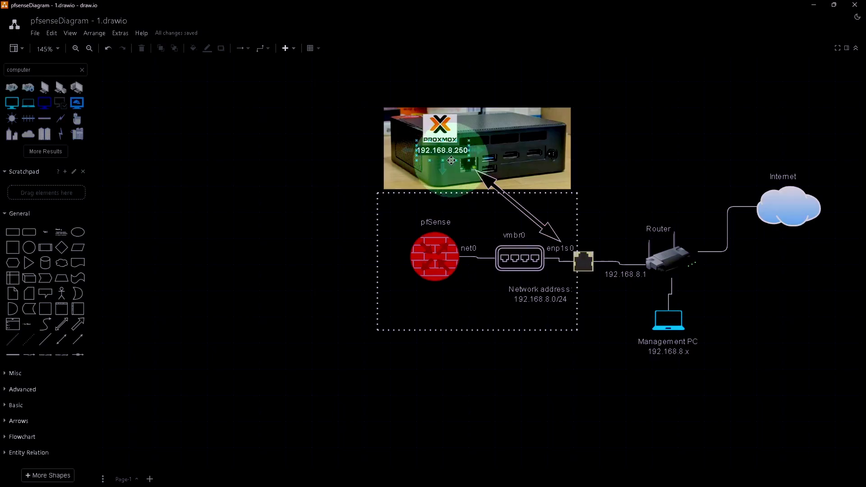
click(473, 171)
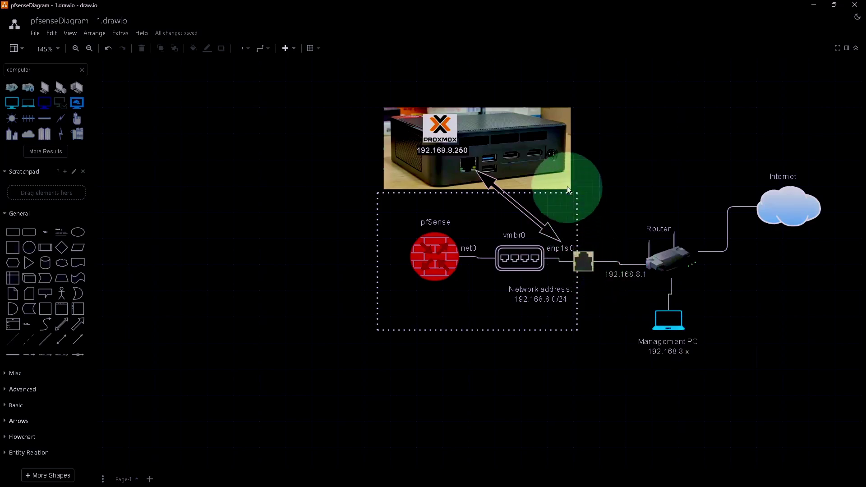
click(478, 158)
click(462, 159)
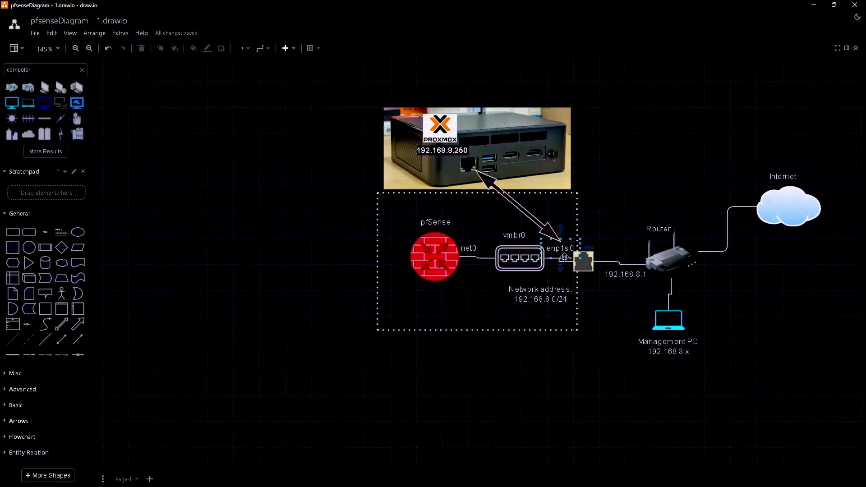
click(564, 258)
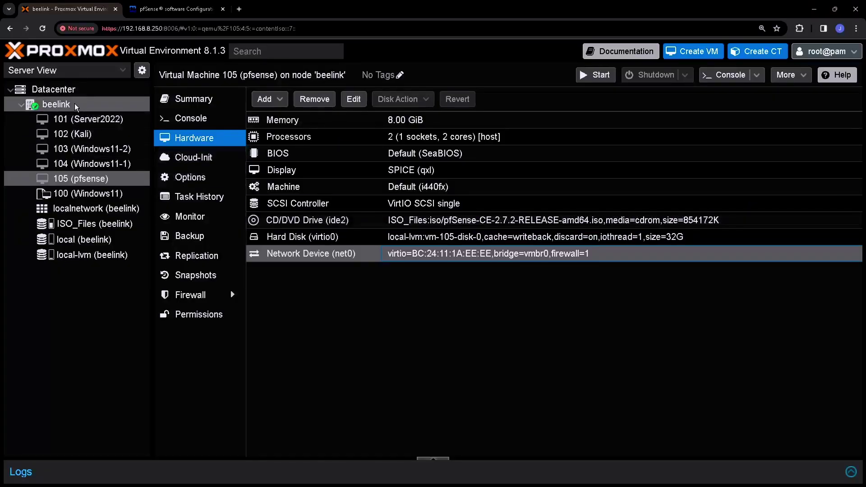
Step: Open the beelink node's System > Network list and select the vmbr0 Linux Bridge
click(75, 106)
click(66, 106)
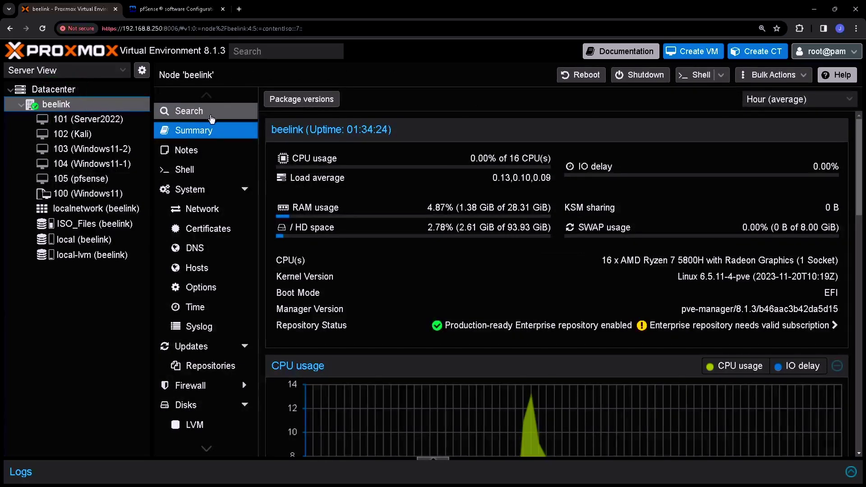
click(206, 212)
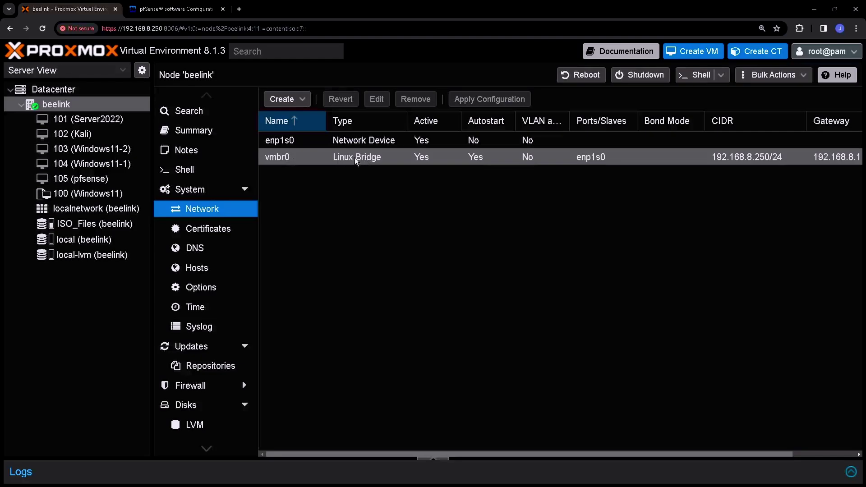
click(284, 158)
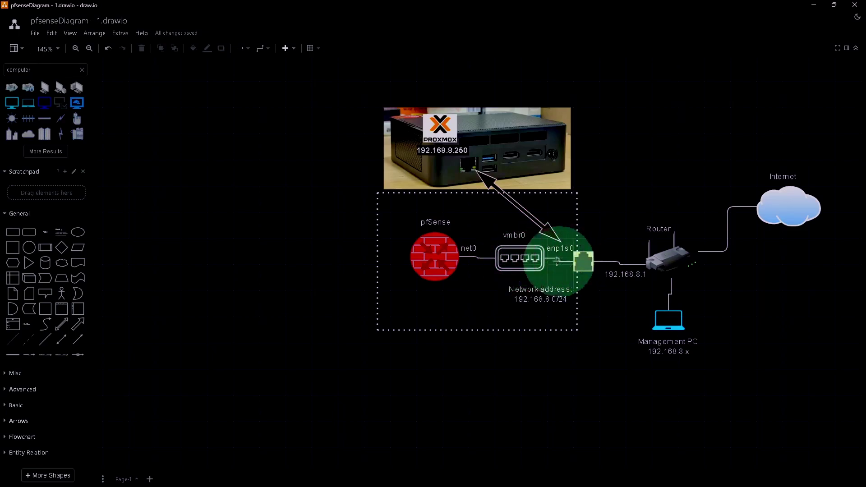
click(470, 256)
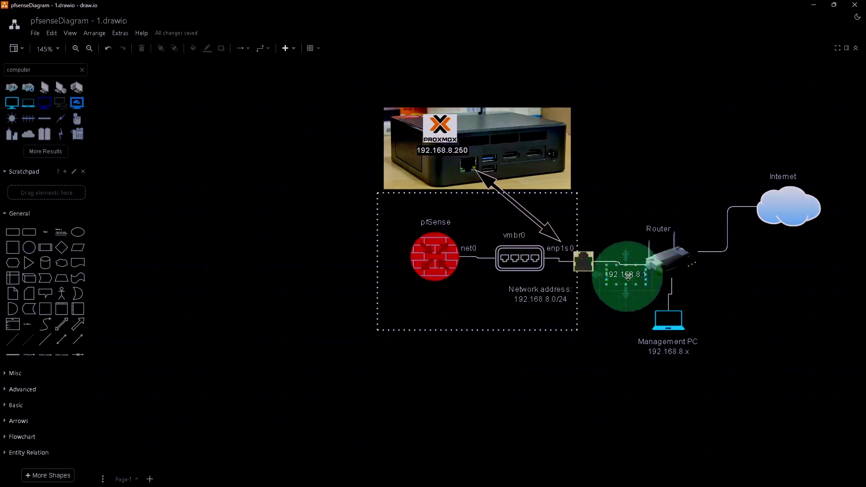
click(612, 269)
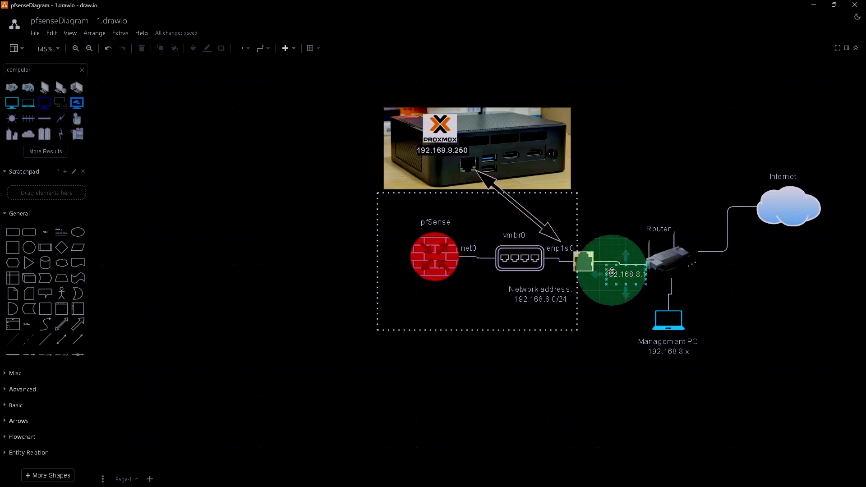
key(Escape)
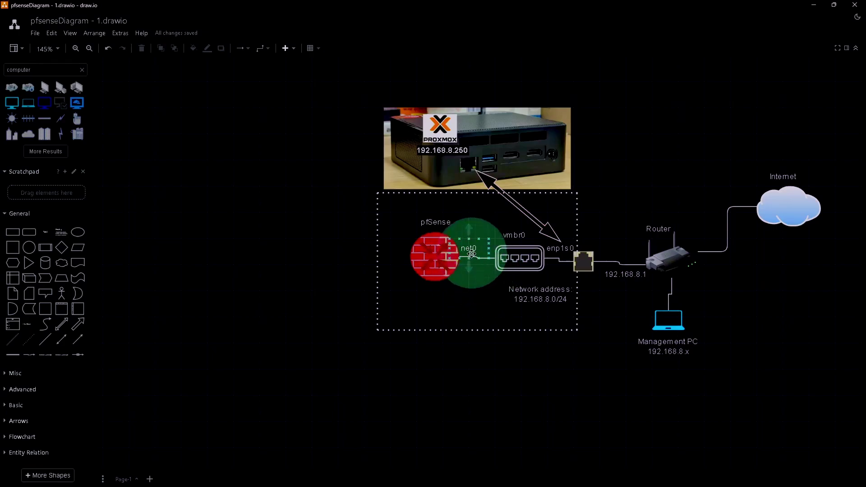
Step: Add a 'WAN' text label under the pfSense net0 link
double_click(445, 292)
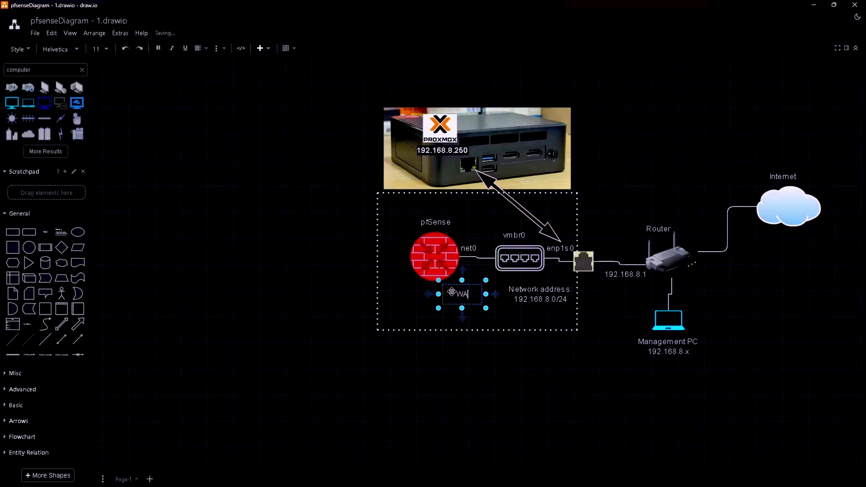
drag(469, 289, 474, 280)
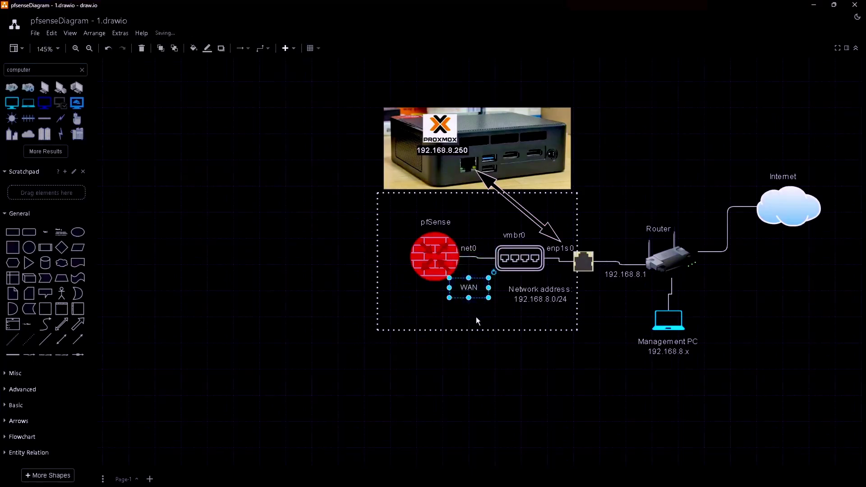
click(475, 316)
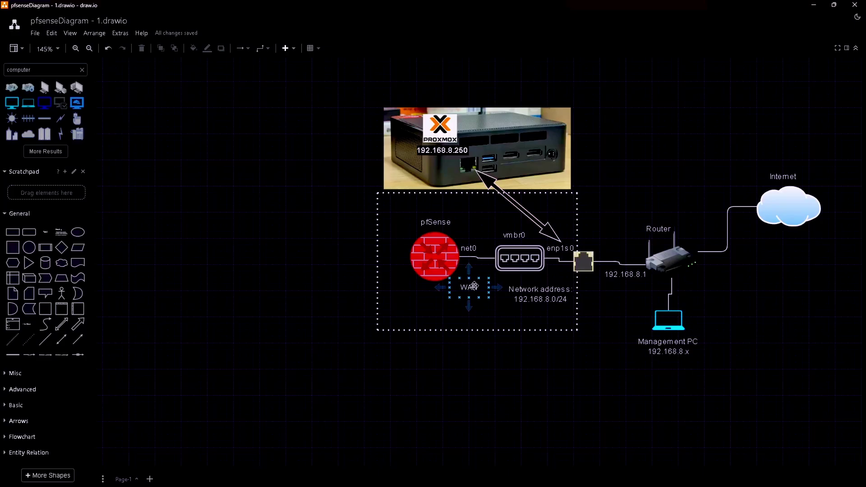
click(473, 285)
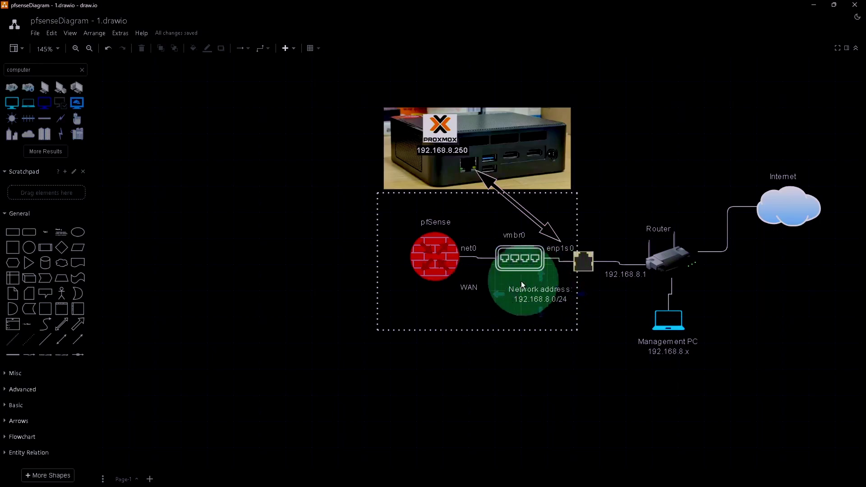
Step: Select the Network address and net0 labels, router link, Router icon and Proxmox container in turn
click(531, 290)
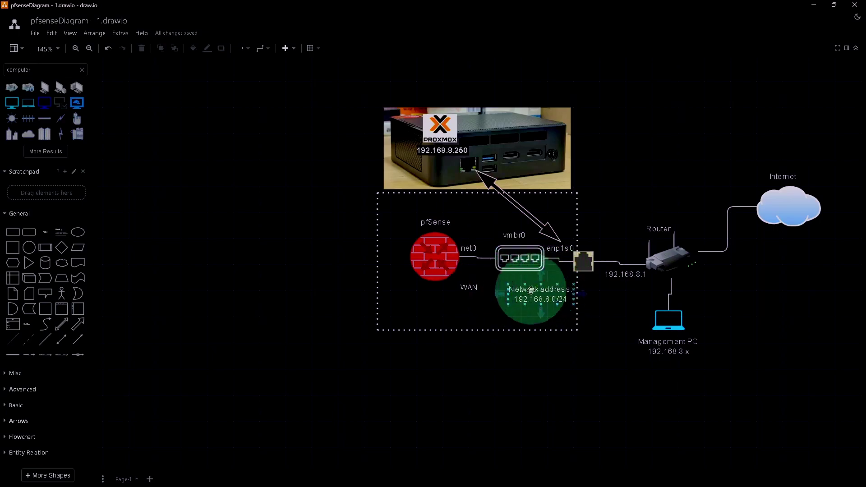
click(596, 276)
click(539, 293)
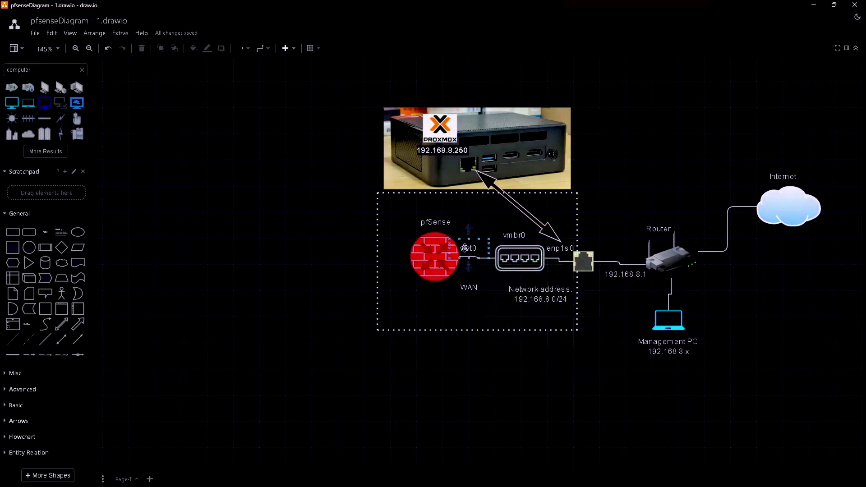
click(464, 249)
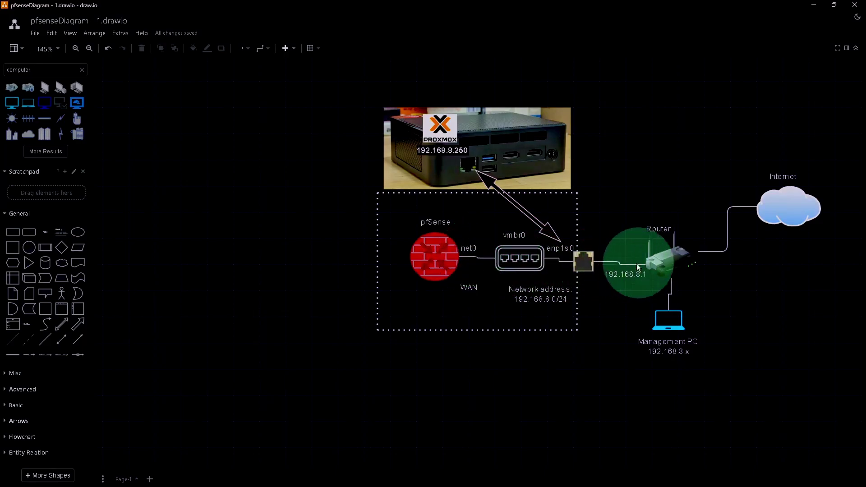
click(656, 258)
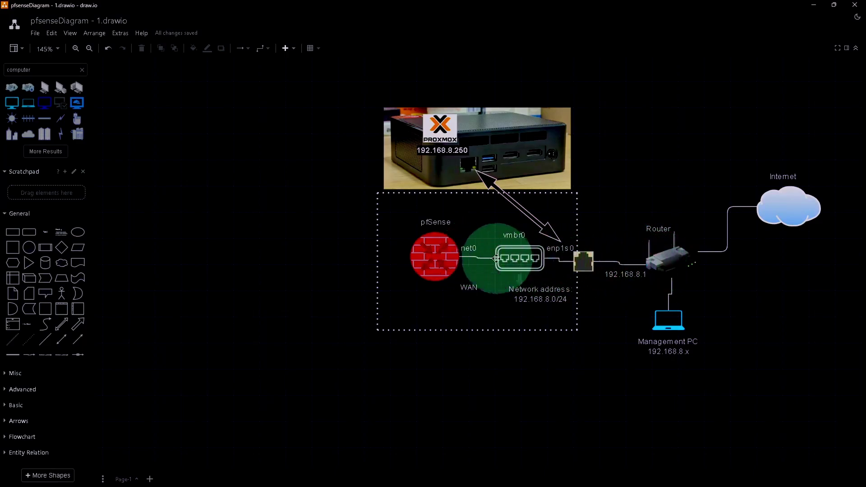
click(464, 257)
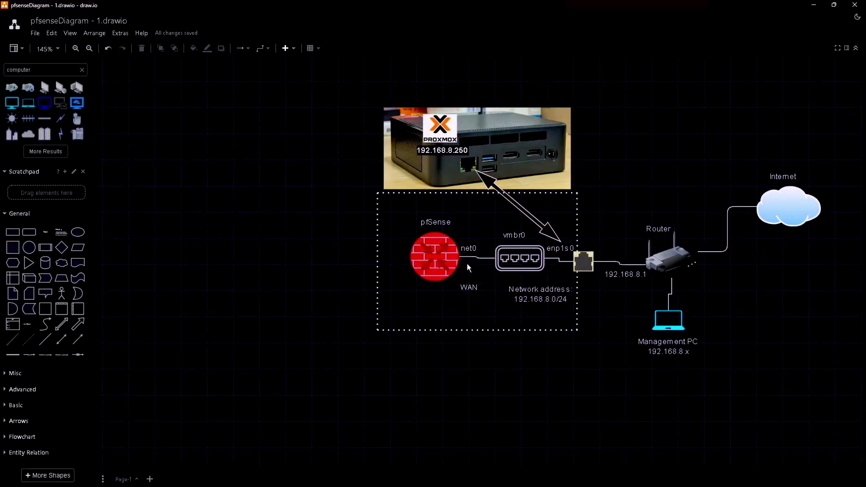
click(388, 247)
Step: Widen the dotted container leftward and paste a copy of the vmbr0 switch, labelled vmbr1, left of pfSense
drag(377, 254, 333, 256)
drag(262, 252, 207, 252)
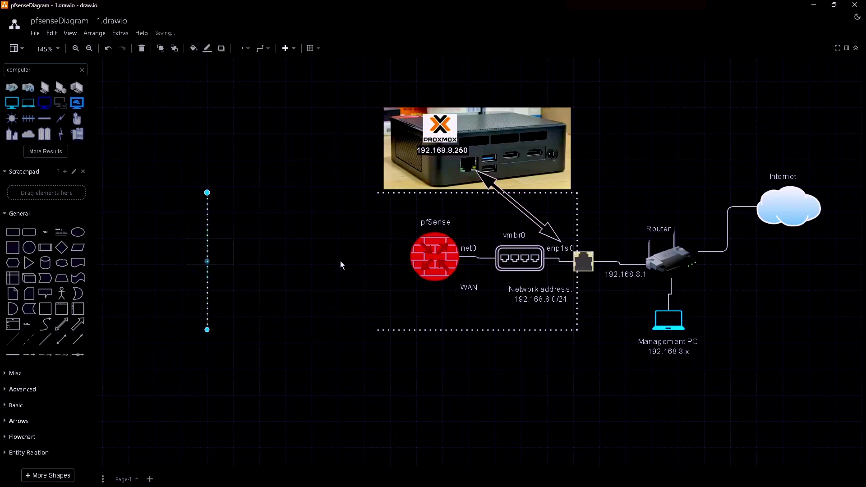
right_click(512, 266)
click(537, 258)
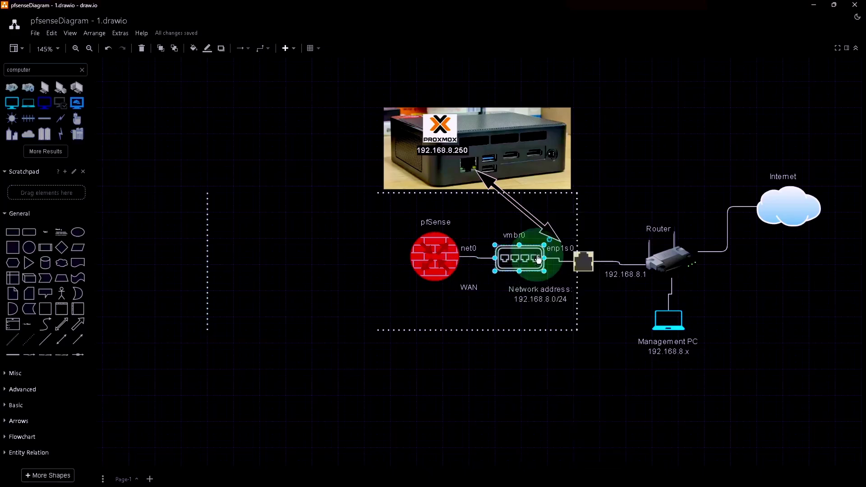
click(308, 253)
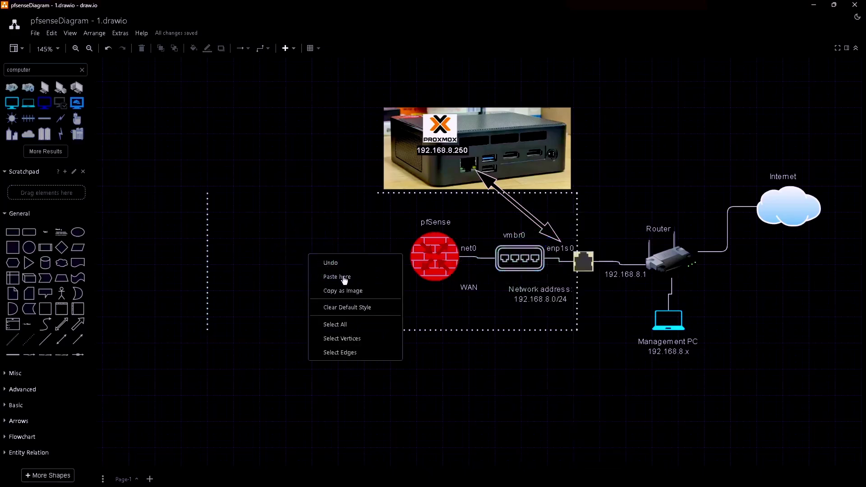
click(344, 277)
double_click(332, 255)
text(v)
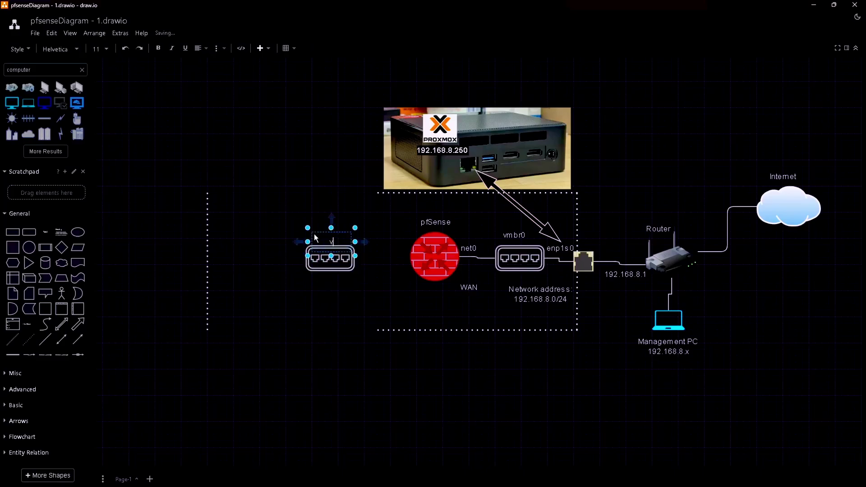
text(mbr1)
drag(328, 234, 322, 232)
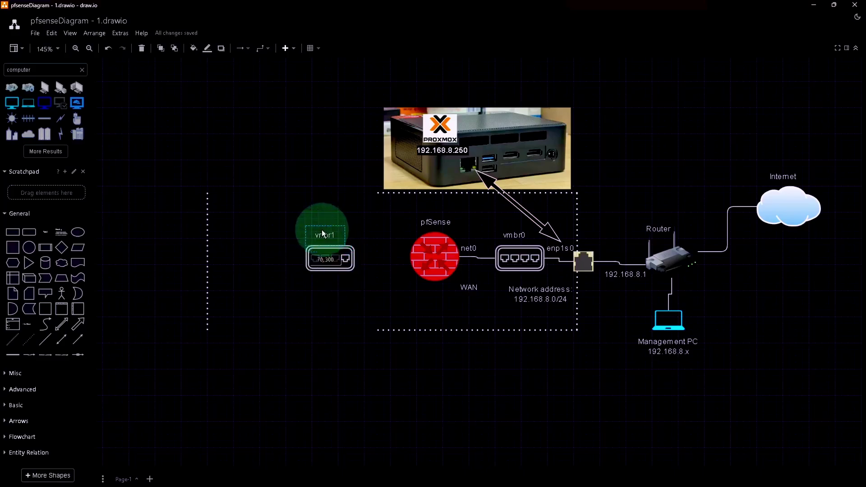
click(380, 273)
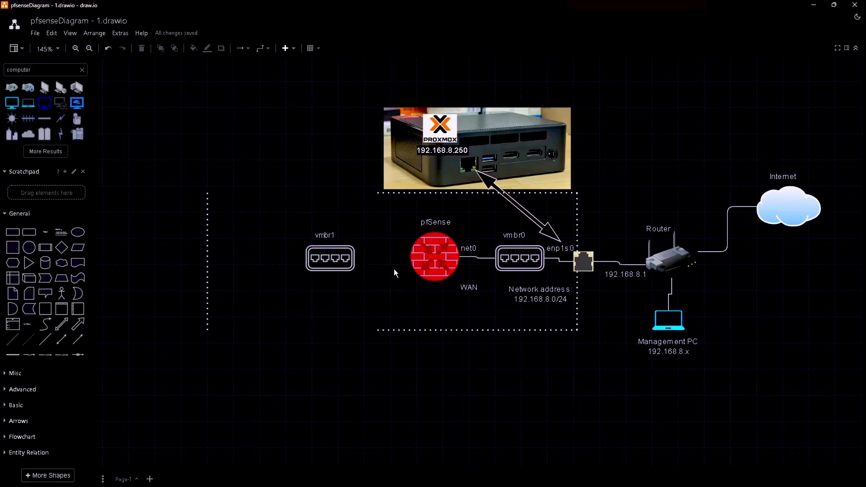
Step: Add a 'net1' text label beside pfSense and connect pfSense to the vmbr1 switch
double_click(407, 222)
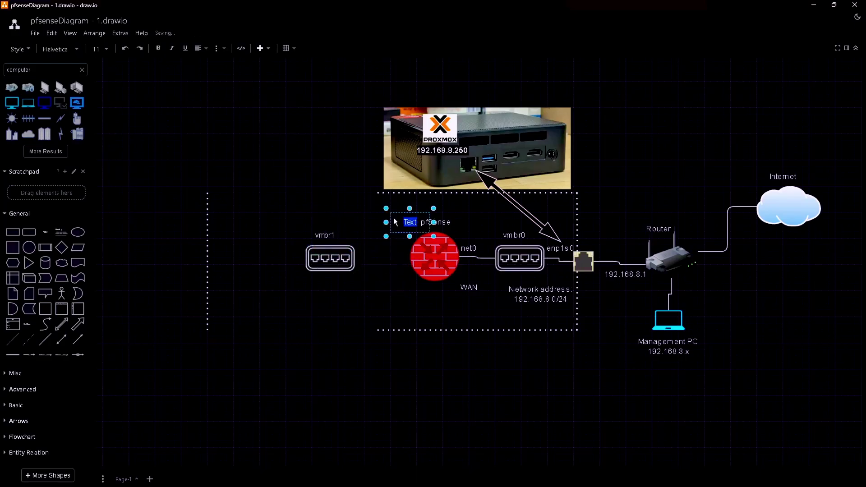
click(403, 229)
click(390, 231)
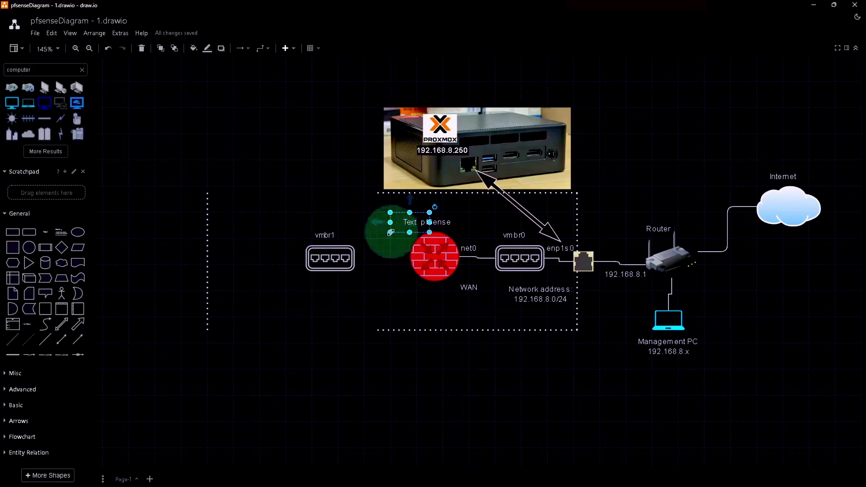
drag(395, 225, 393, 246)
double_click(393, 246)
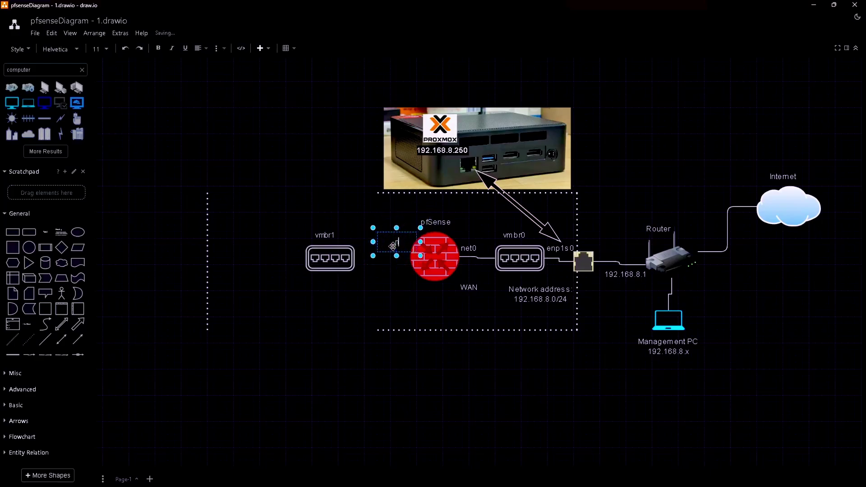
text(net1)
click(393, 276)
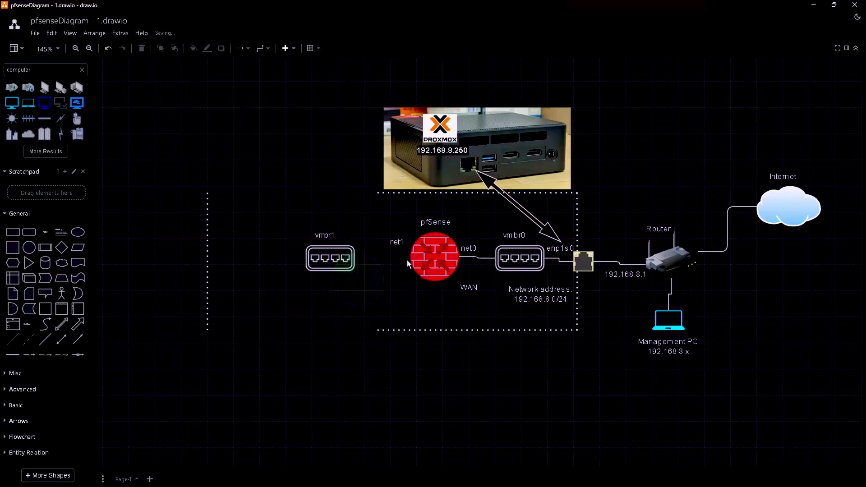
drag(407, 260, 356, 257)
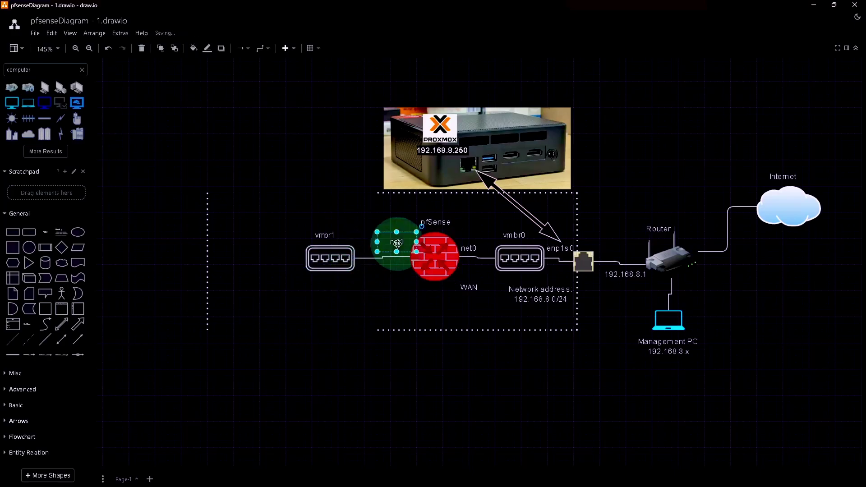
click(397, 252)
Step: Place a '192.168.1.1' text label directly under net1
mouse_move(400, 271)
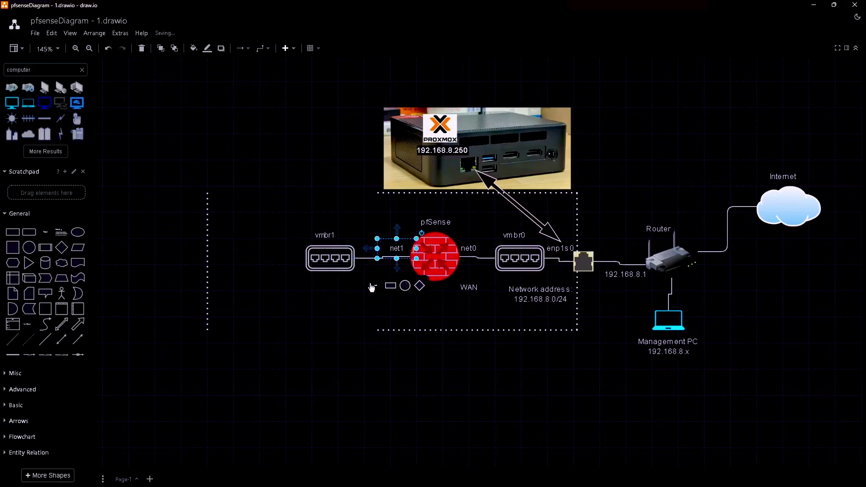
click(354, 289)
double_click(372, 271)
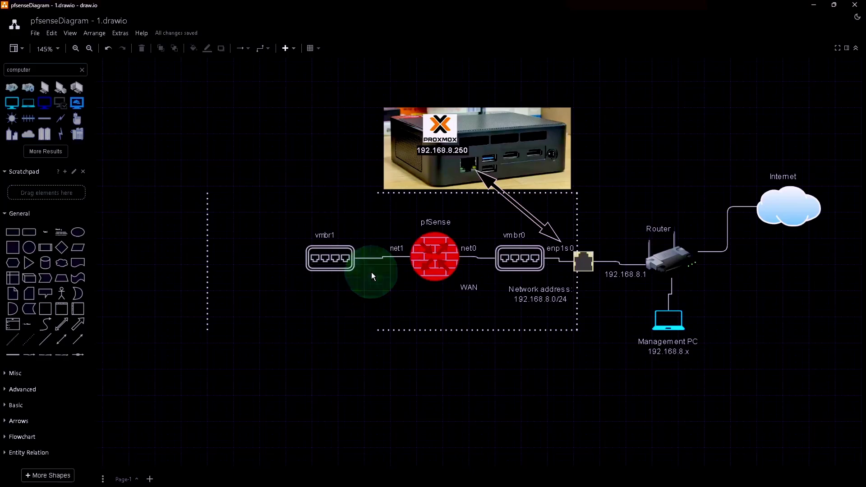
text(192)
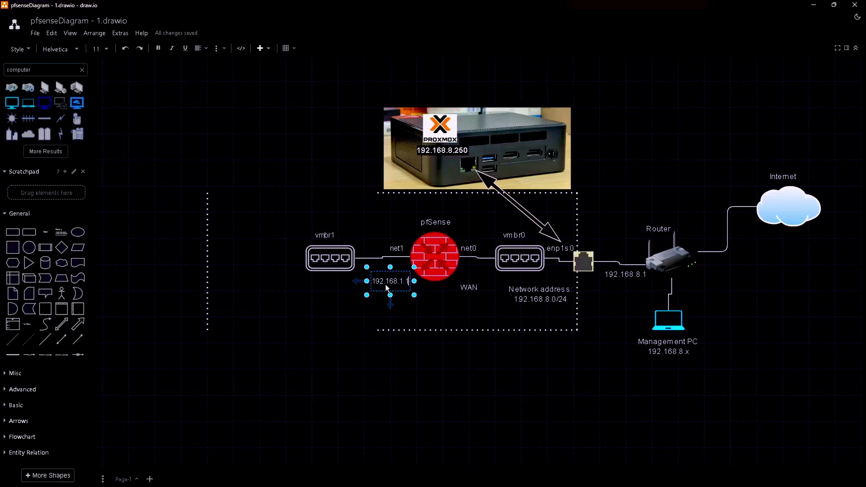
text(.168.1.1)
drag(399, 273, 399, 256)
click(415, 296)
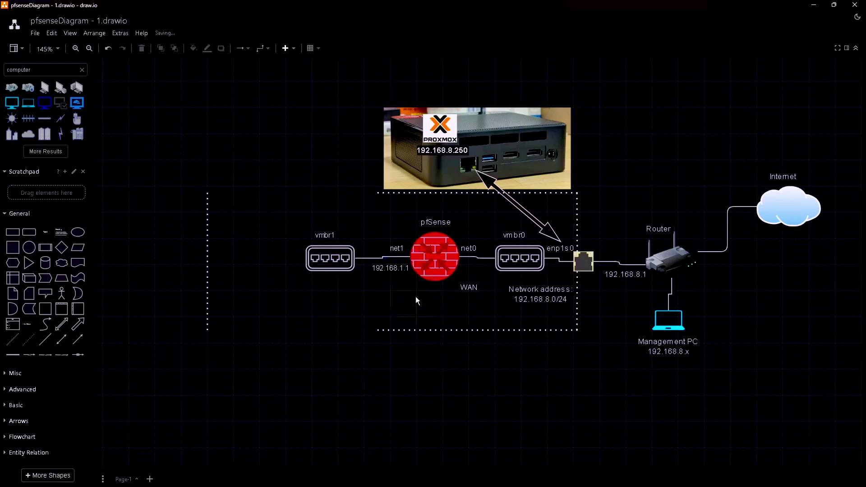
Step: Add a 'LAN' label below 192.168.1.1 and drag a computer monitor shape beside vmbr1
double_click(377, 286)
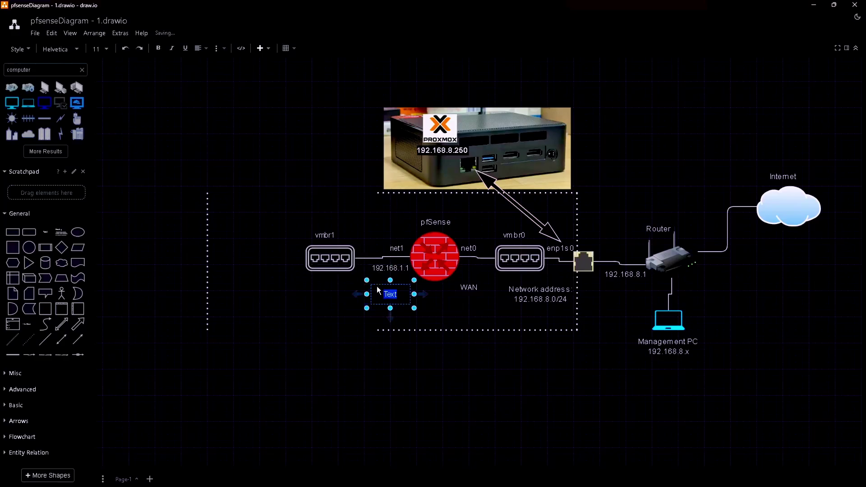
text(LAN)
drag(381, 288, 379, 284)
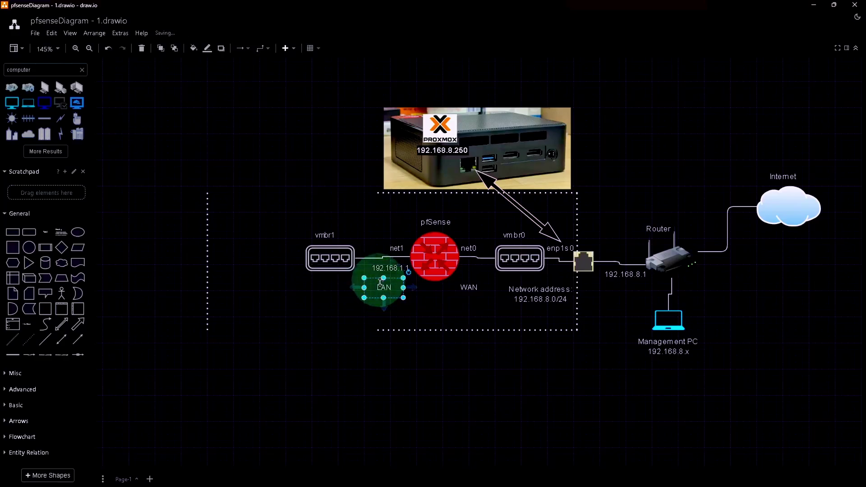
click(423, 307)
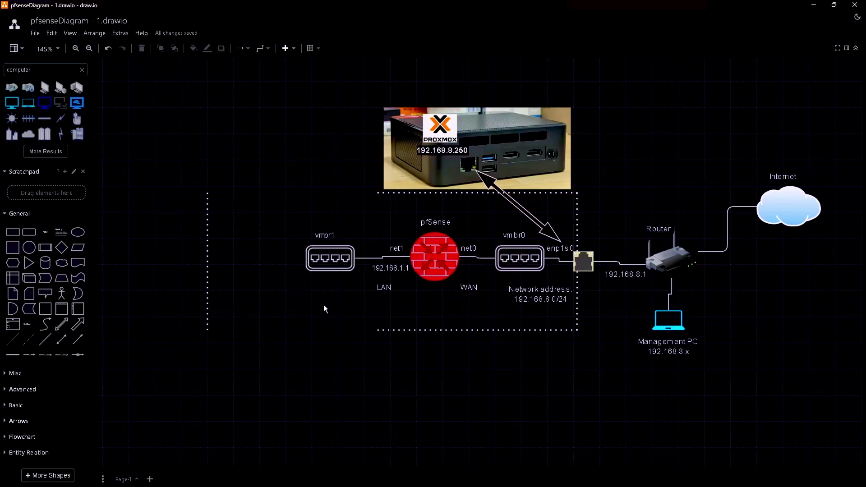
drag(12, 102, 239, 249)
Step: Drop the monitor left of vmbr1 and label it 'Windows 11' above the icon
click(302, 297)
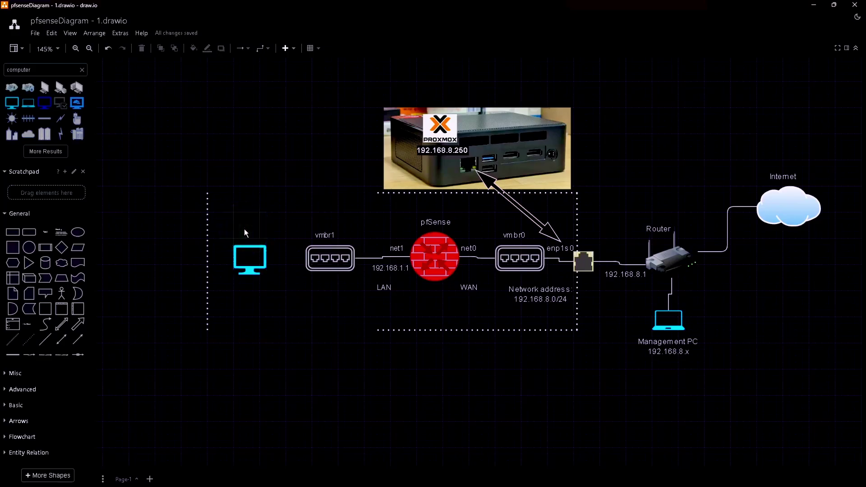
double_click(245, 231)
text(Windows)
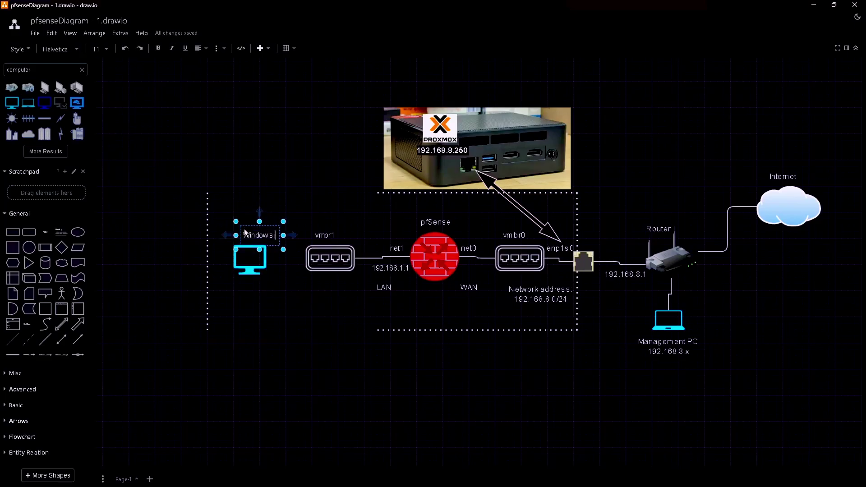
text( 11)
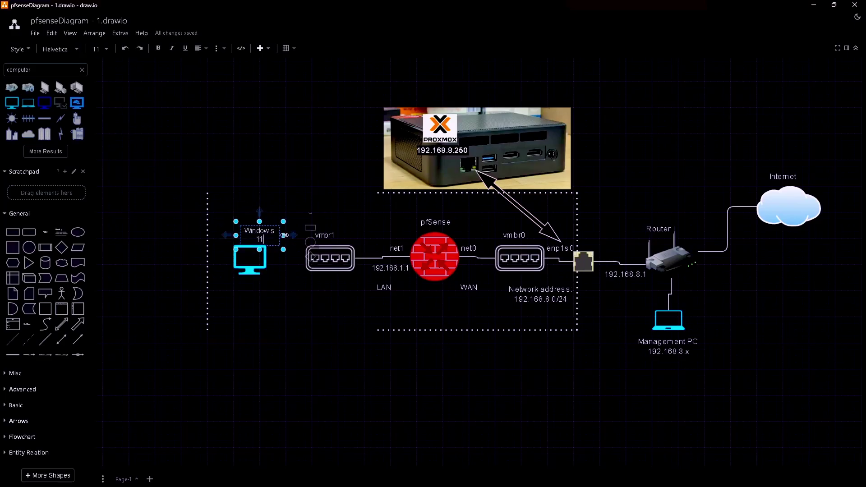
click(290, 232)
drag(273, 235, 253, 237)
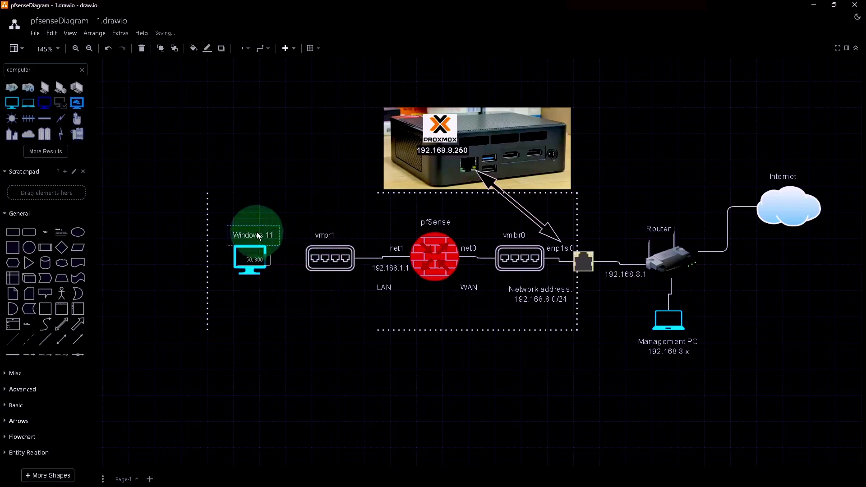
Step: Add a 'net0' label next to the monitor and link the monitor to vmbr1
double_click(277, 258)
text(net0)
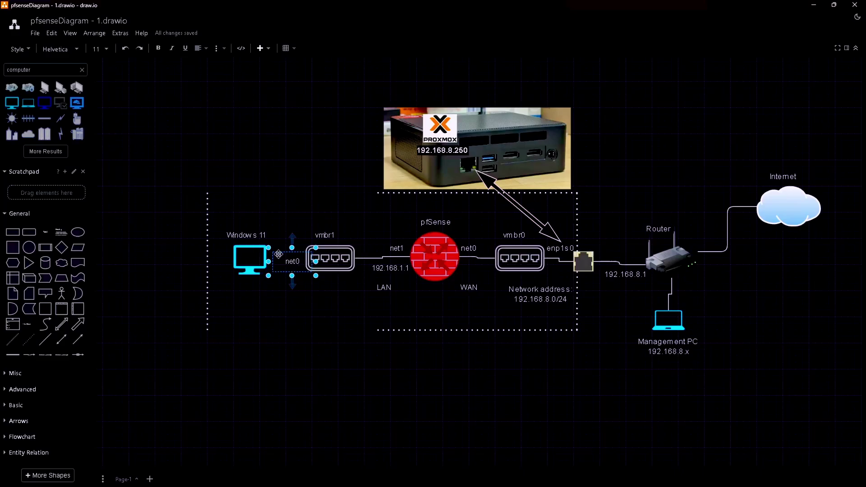
drag(278, 254, 302, 260)
click(248, 258)
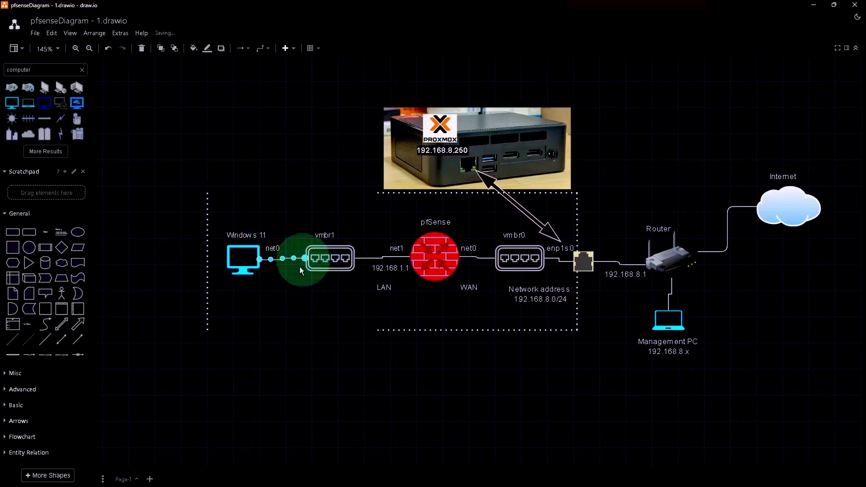
click(282, 275)
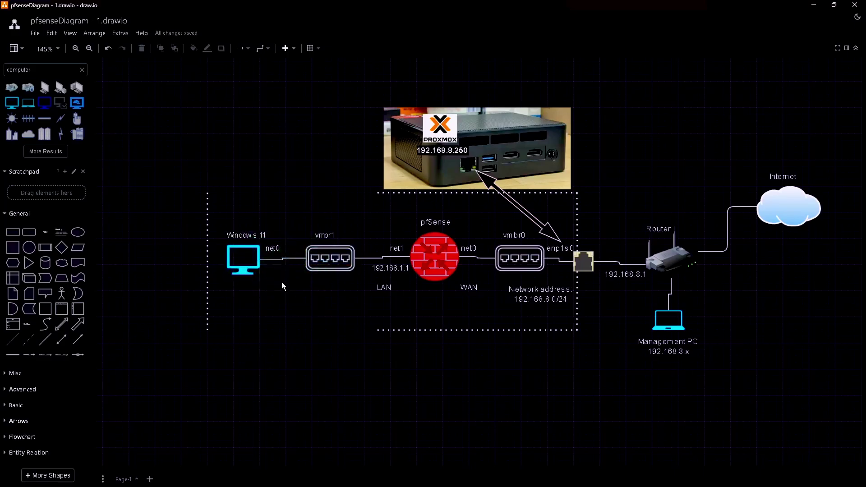
mouse_move(432, 269)
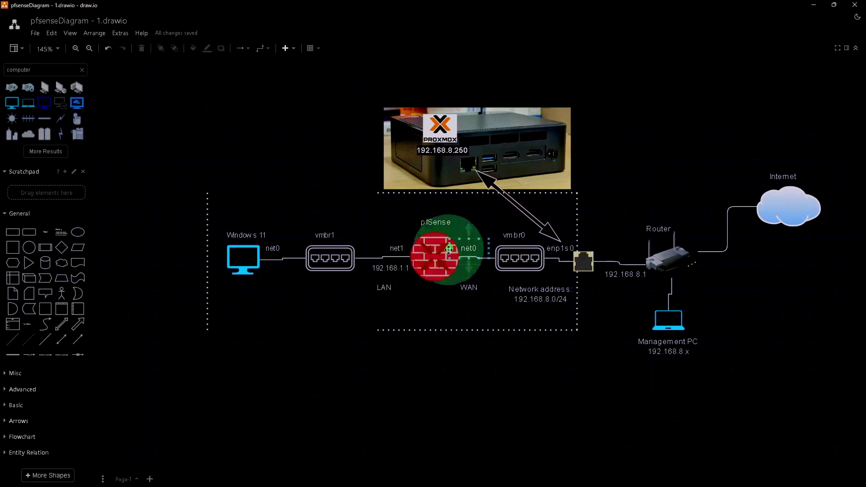
click(427, 251)
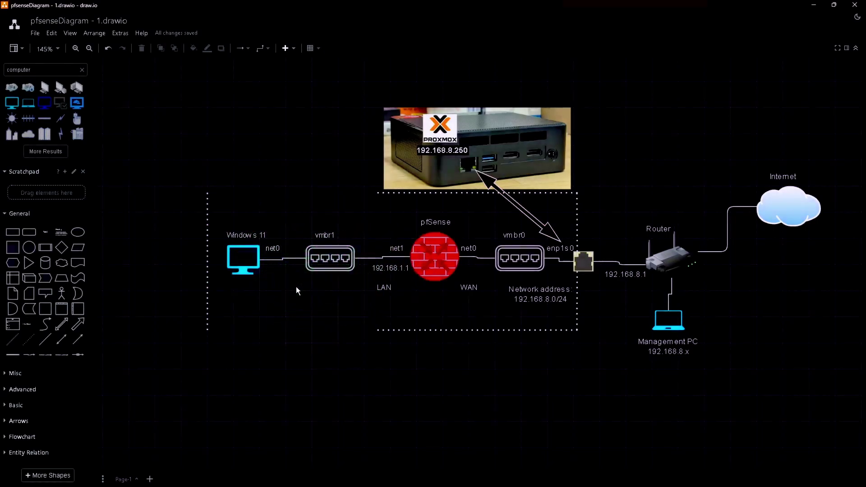
Step: Add a 'Network address: 192.168.1.0/24' label below vmbr1 and widen it
text(net)
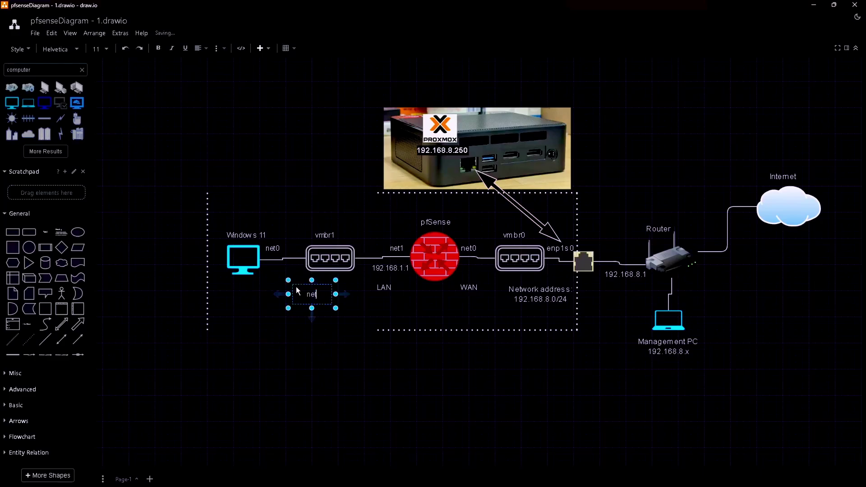
key(BackSpace)
key(BackSpace)
text(etwork address: 192.168.1.0/24)
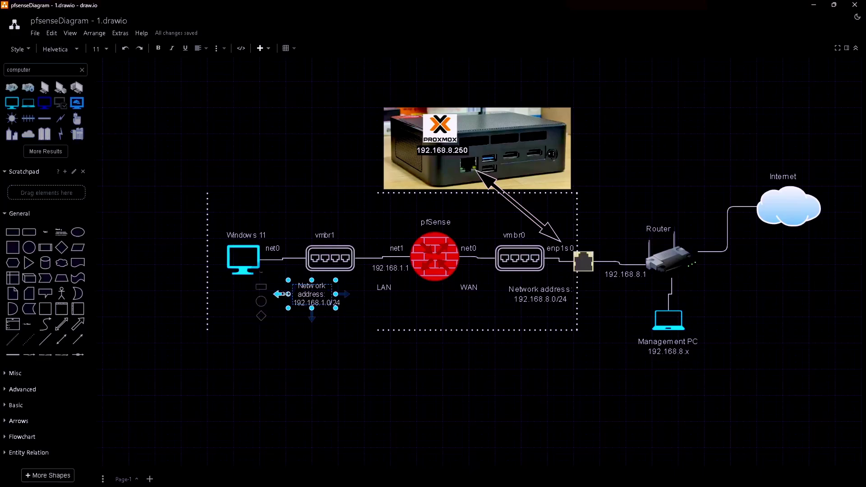
drag(285, 296, 268, 297)
click(350, 308)
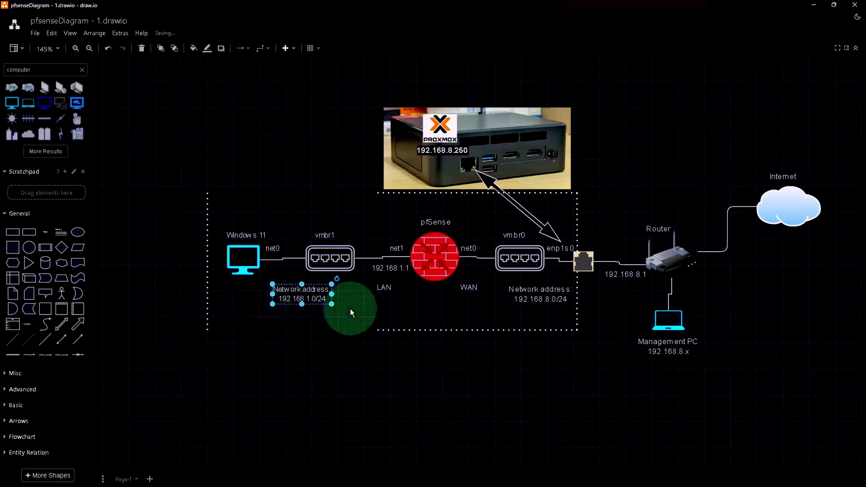
Step: Extend the dotted top and bottom edges left to enclose Windows 11
click(377, 194)
drag(377, 194, 207, 193)
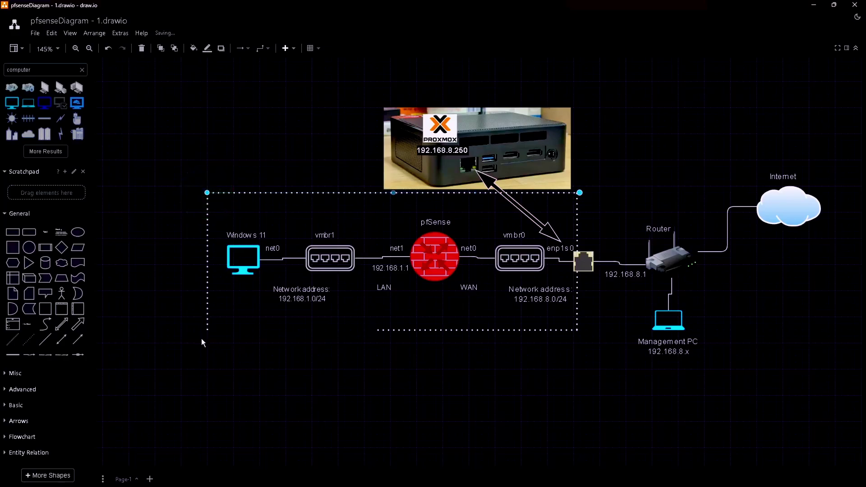
click(400, 329)
drag(377, 329, 207, 330)
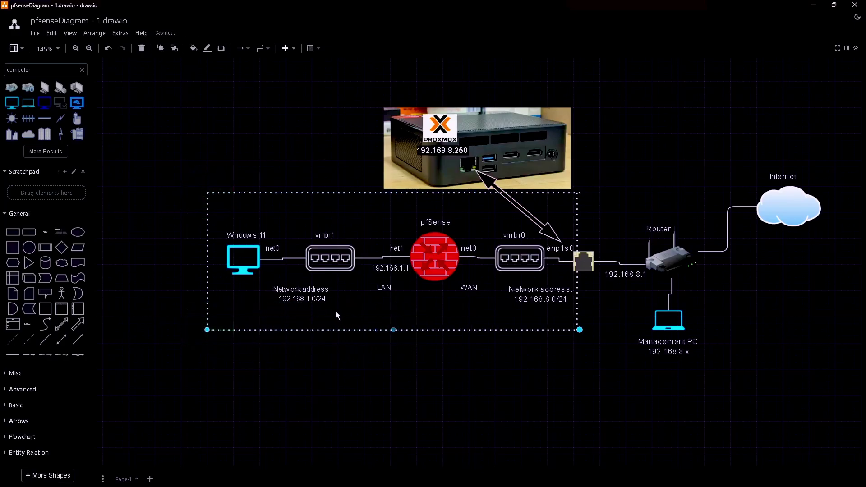
click(426, 315)
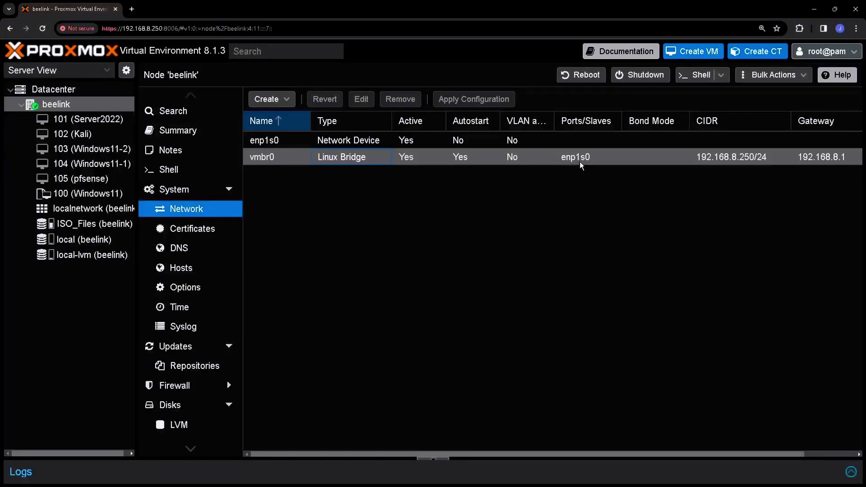
Step: Create a Linux Bridge named vmbr1 on the beelink node and apply the network configuration
click(289, 101)
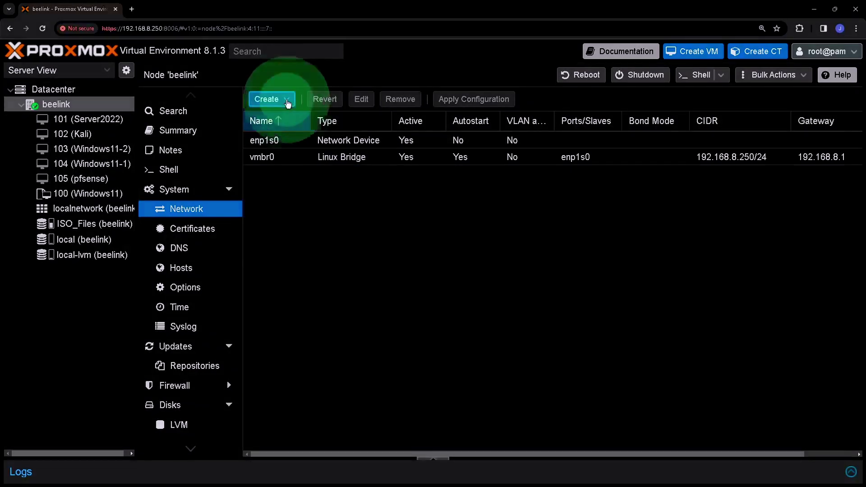
click(289, 102)
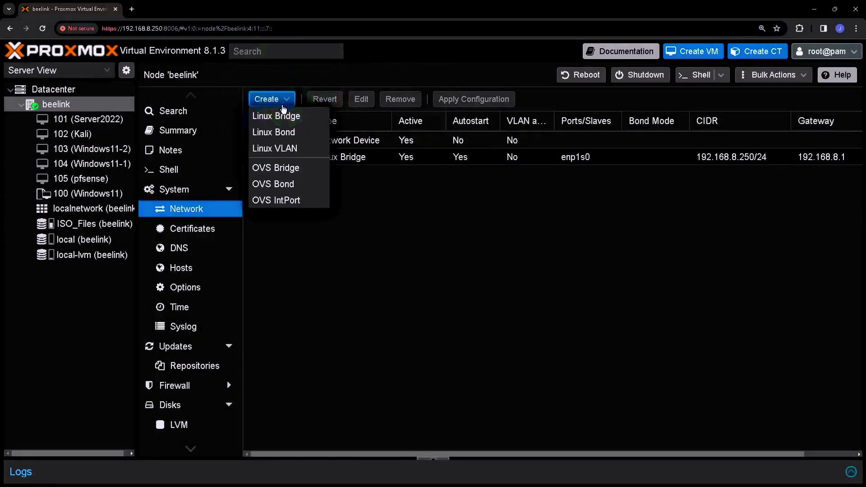
click(277, 116)
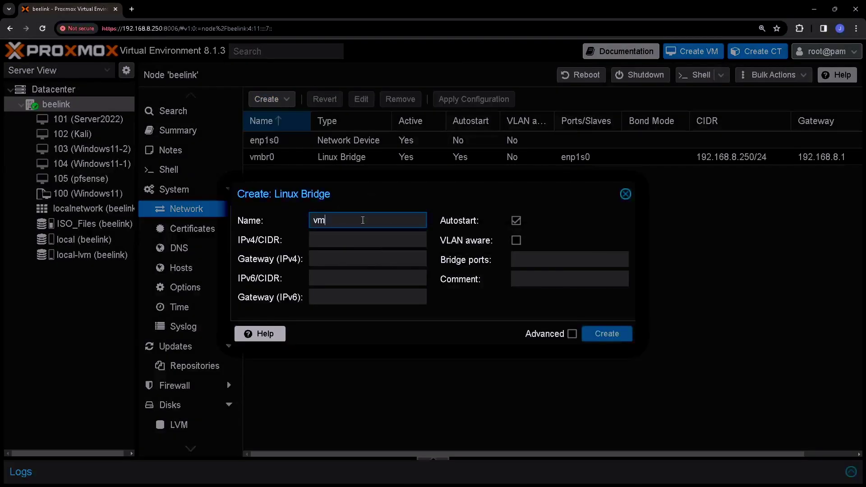
text(1)
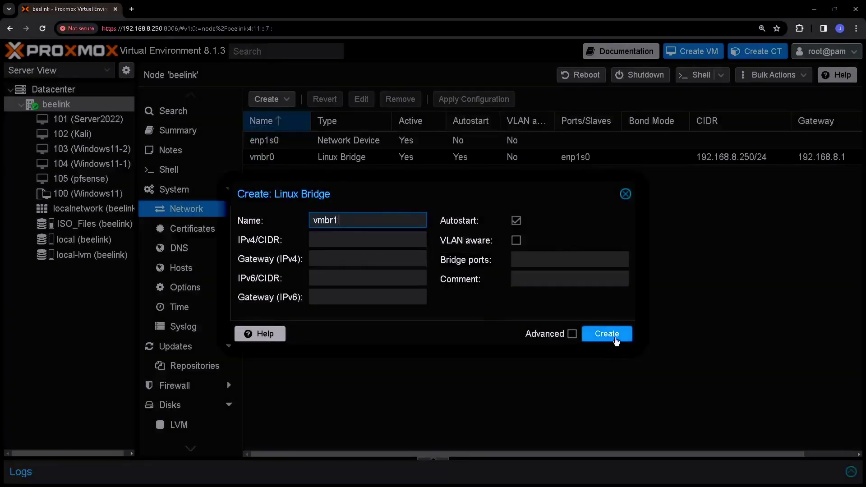
click(620, 338)
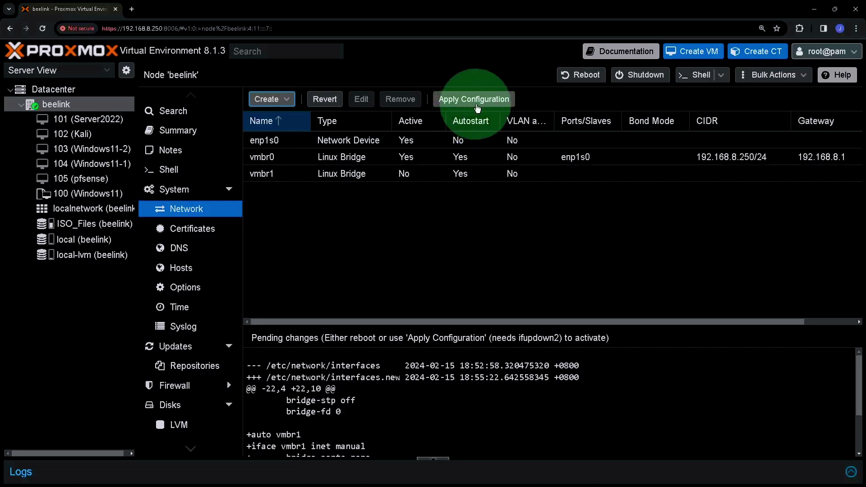
click(477, 107)
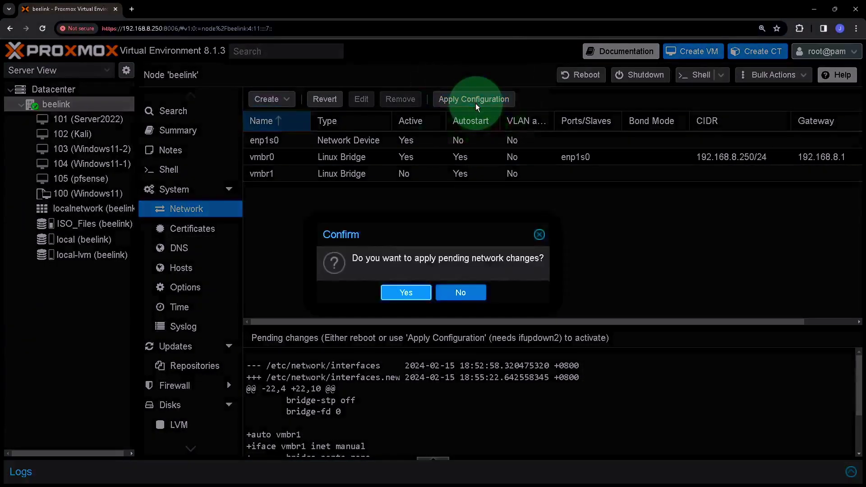
click(401, 293)
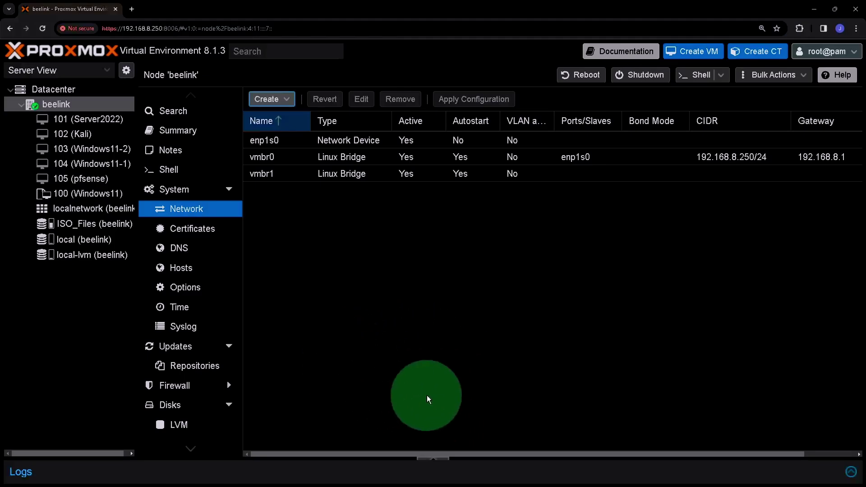
click(259, 174)
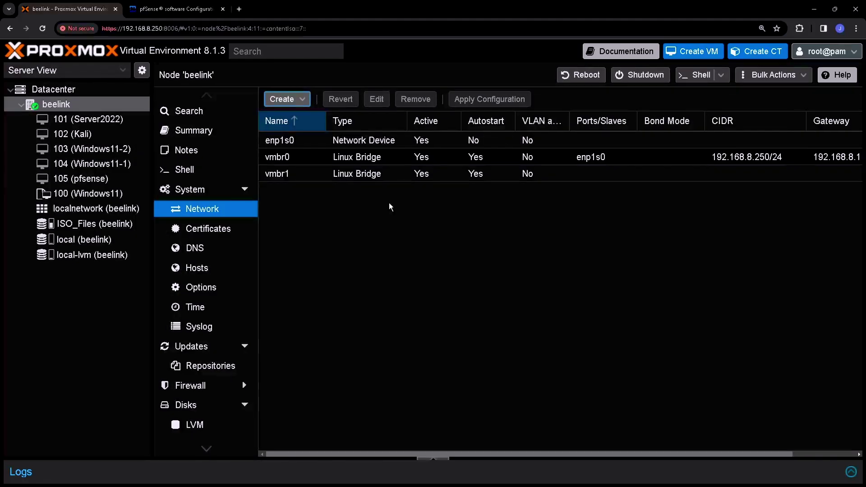
Step: Add a VirtIO network device on bridge vmbr1 to the pfsense VM, creating net1
click(106, 180)
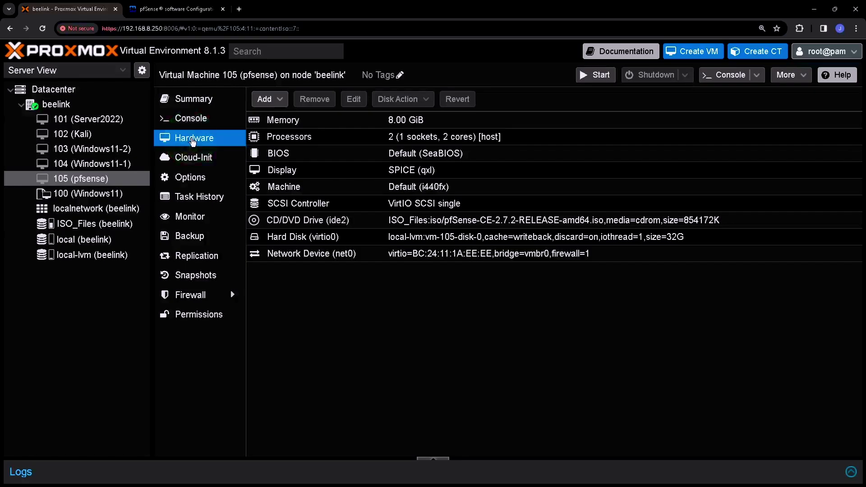
click(264, 101)
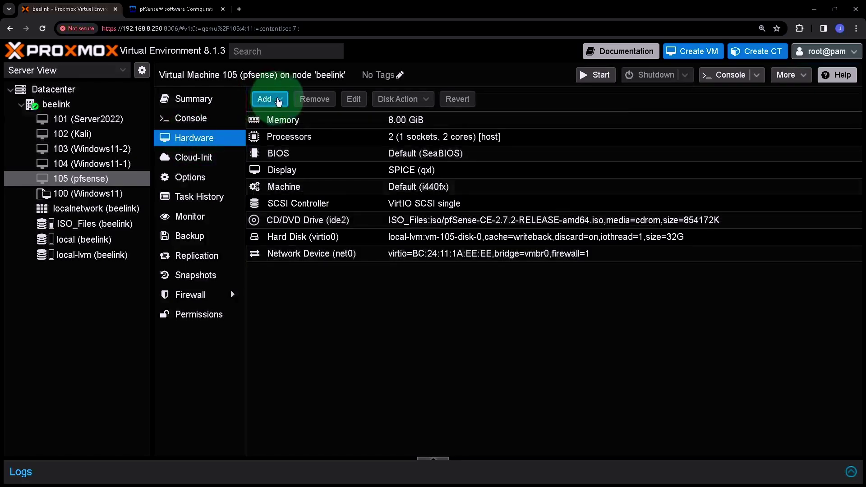
click(279, 101)
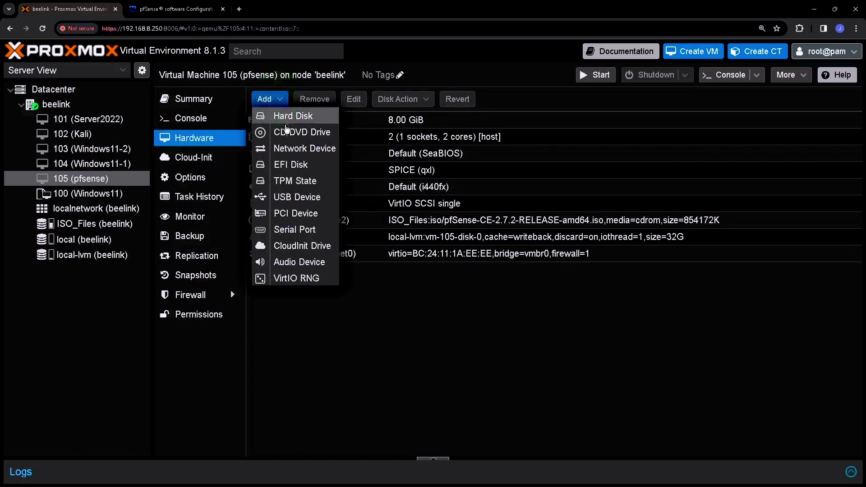
click(300, 154)
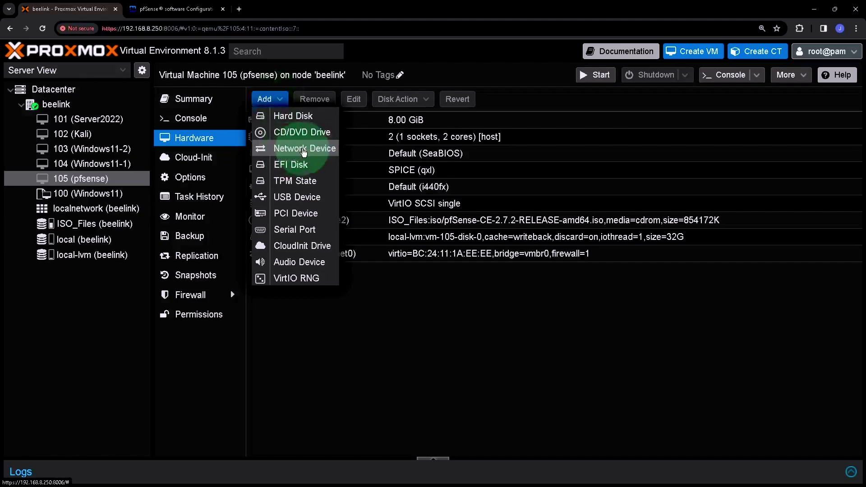
click(316, 149)
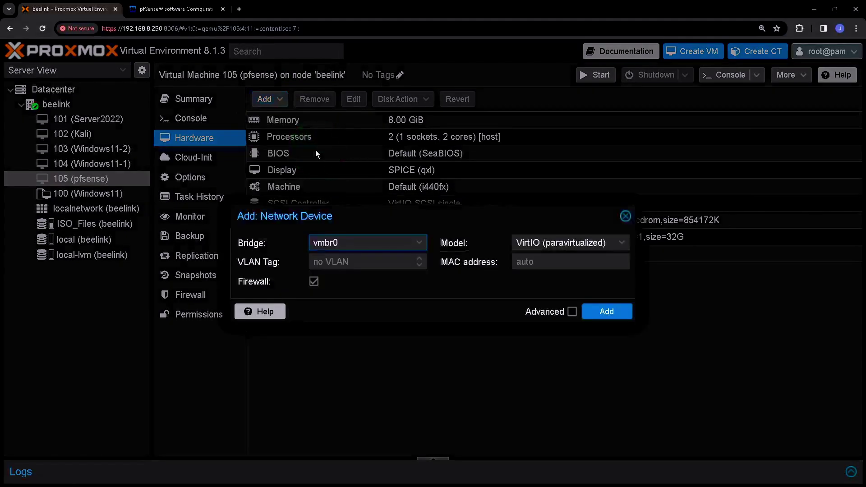
click(416, 243)
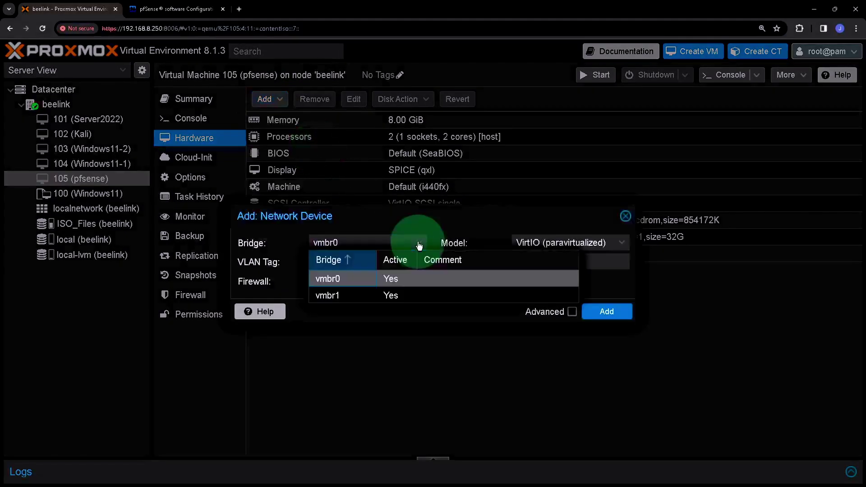
click(333, 297)
click(329, 296)
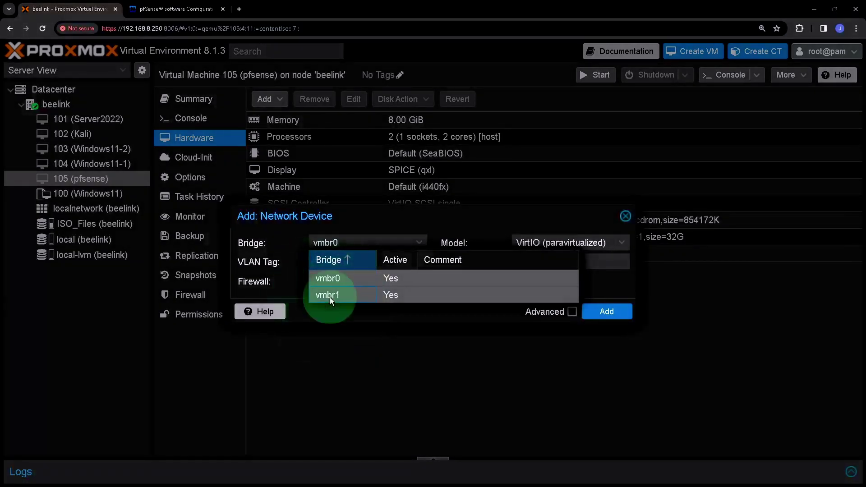
click(530, 242)
click(539, 274)
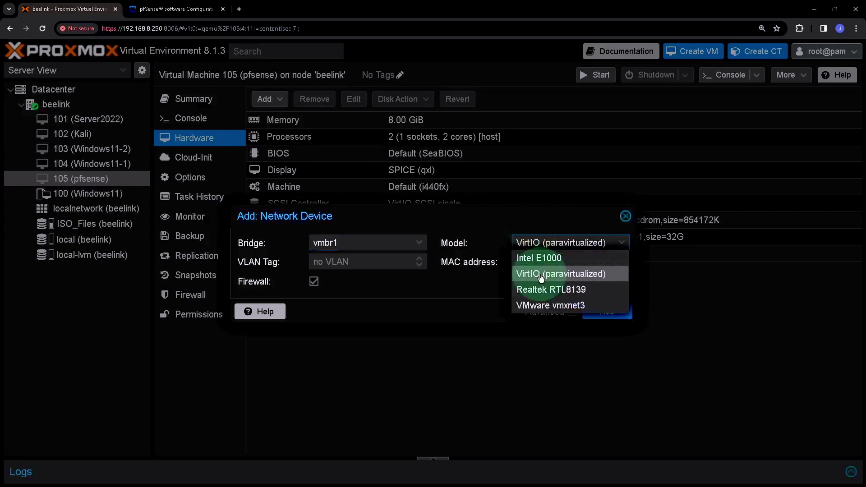
click(610, 314)
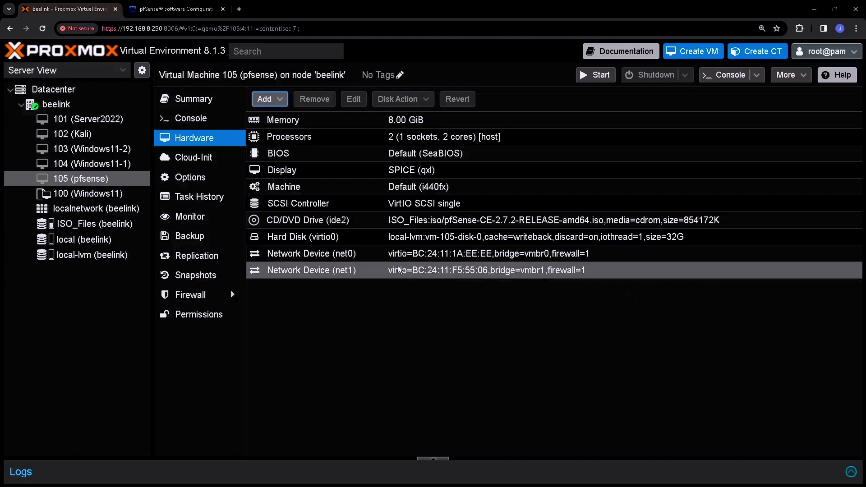
click(310, 277)
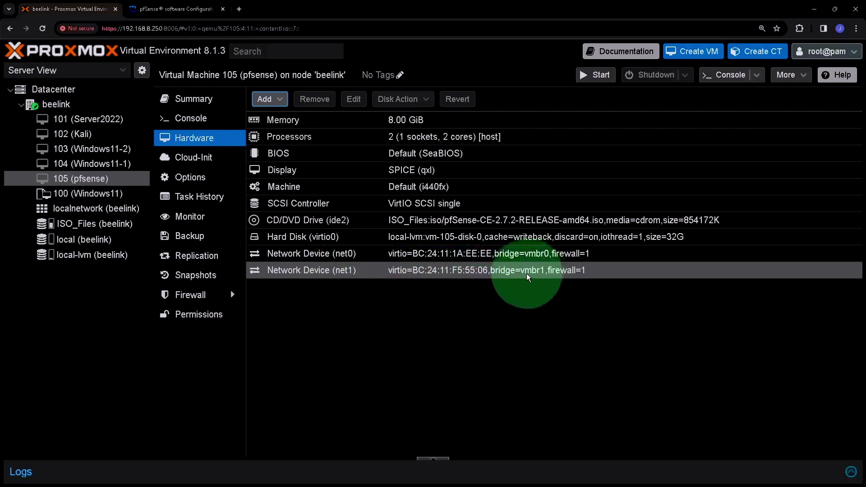
click(404, 267)
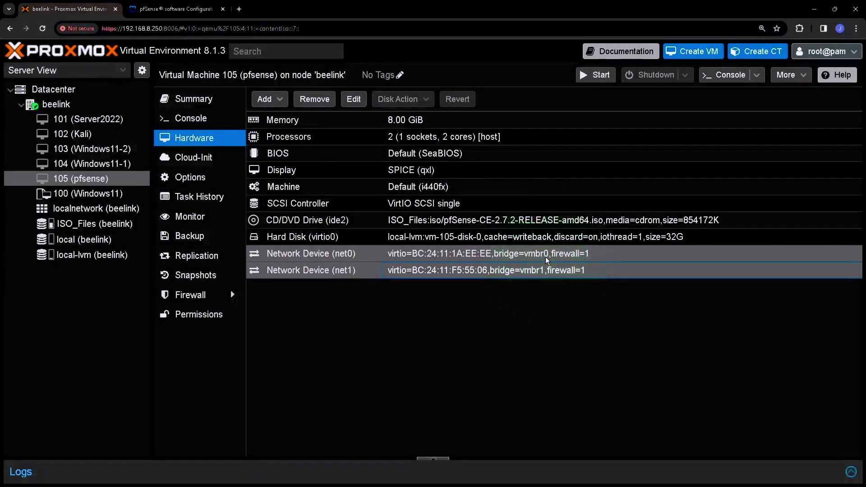
Step: Start the pfSense VM from its console, accept the copyright notice, and choose Install
click(199, 124)
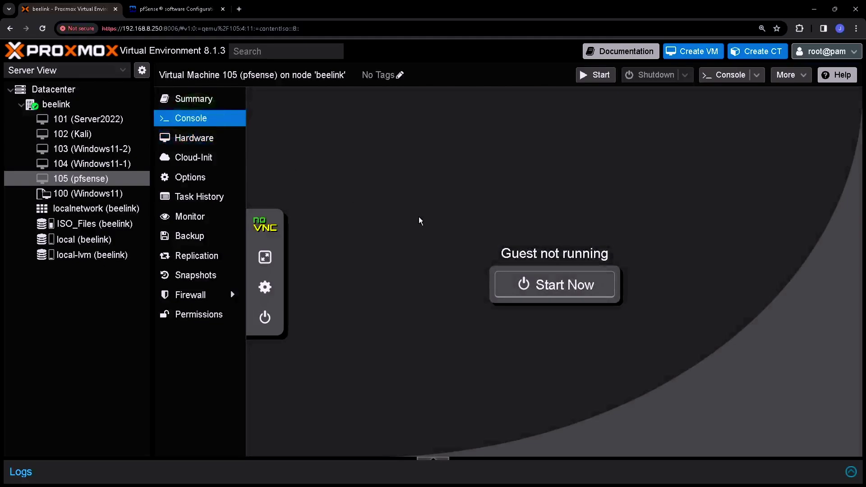
click(570, 287)
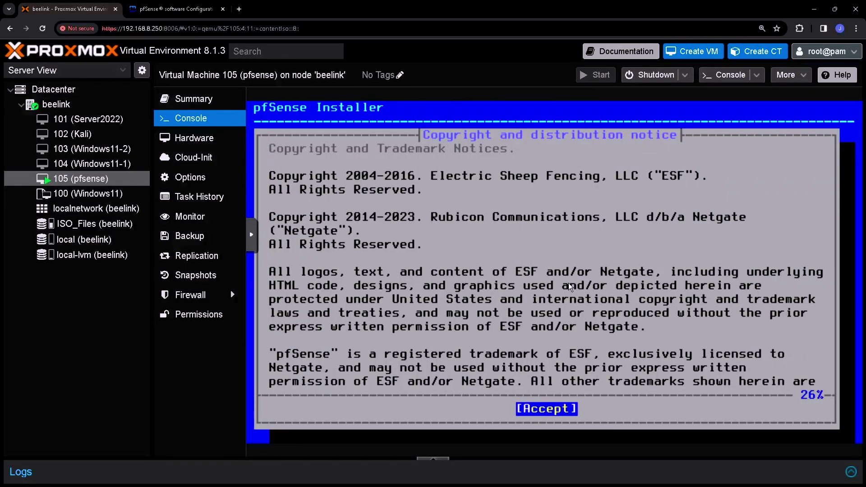
key(Return)
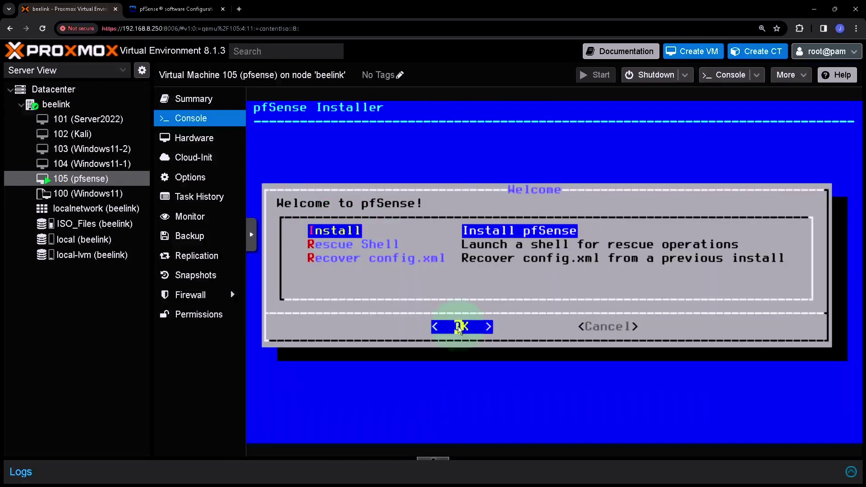
key(Return)
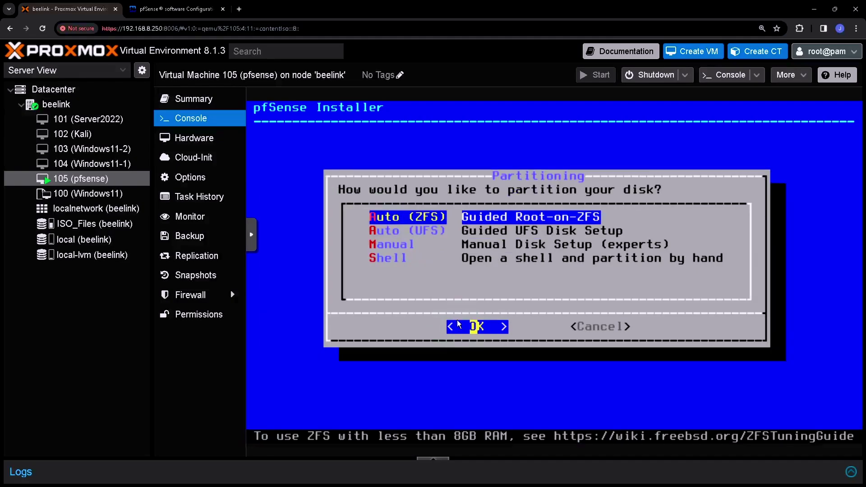
Step: Choose Auto (ZFS) with a stripe pool on vtbd0 and confirm wiping the disk
key(Return)
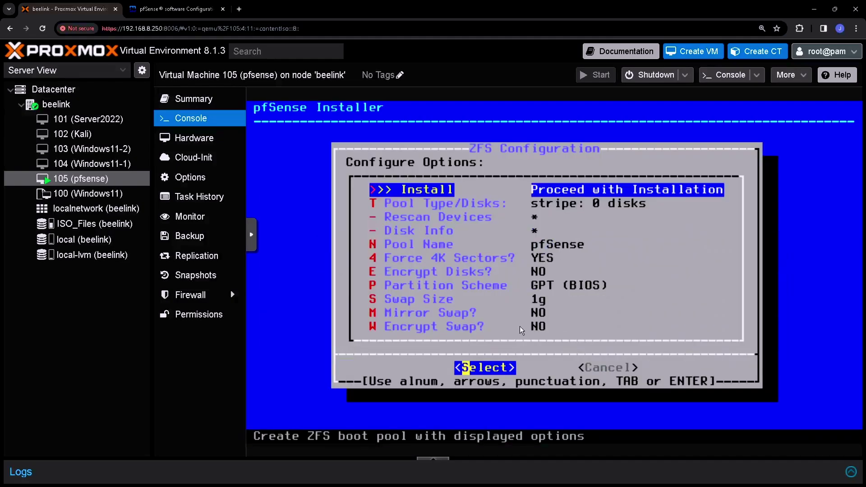
key(Return)
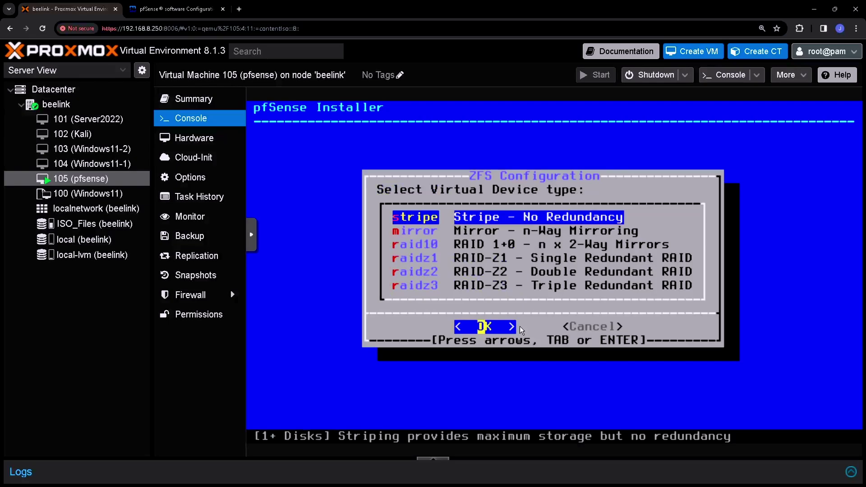
key(Return)
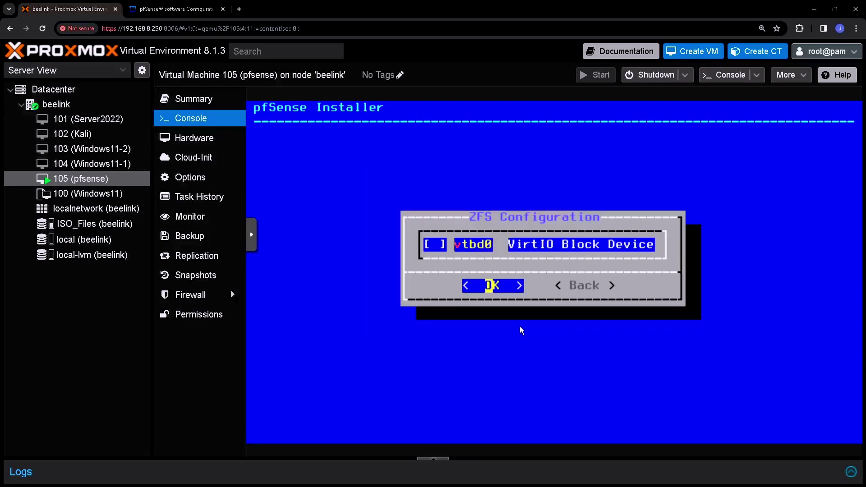
key(space)
key(Return)
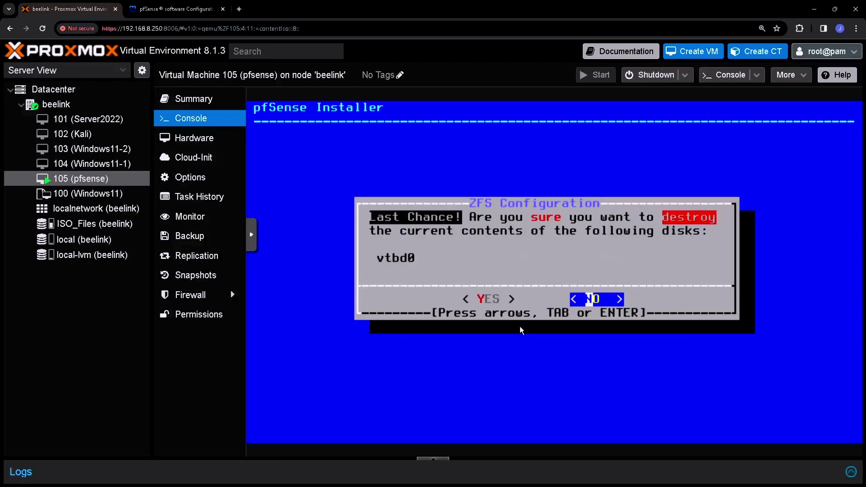
key(Left)
key(Return)
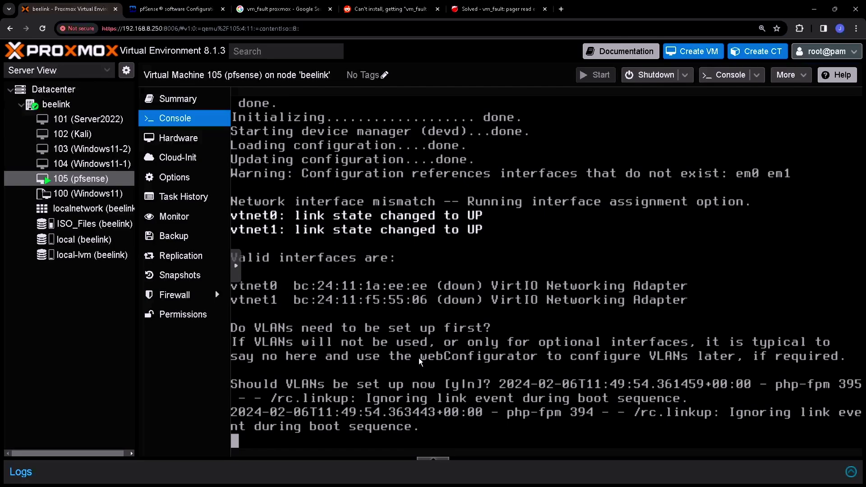
Step: Skip VLANs, assign vtnet0 as WAN and vtnet1 as LAN, and confirm with y
key(Return)
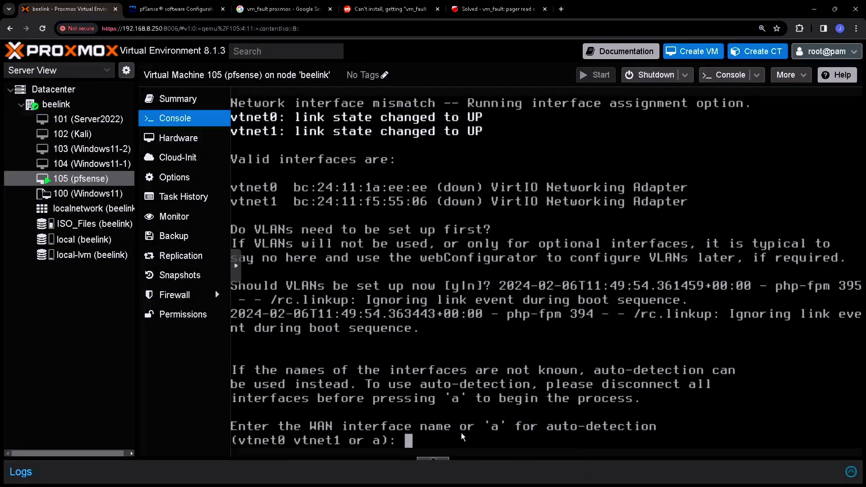
text(vtnet0)
key(Return)
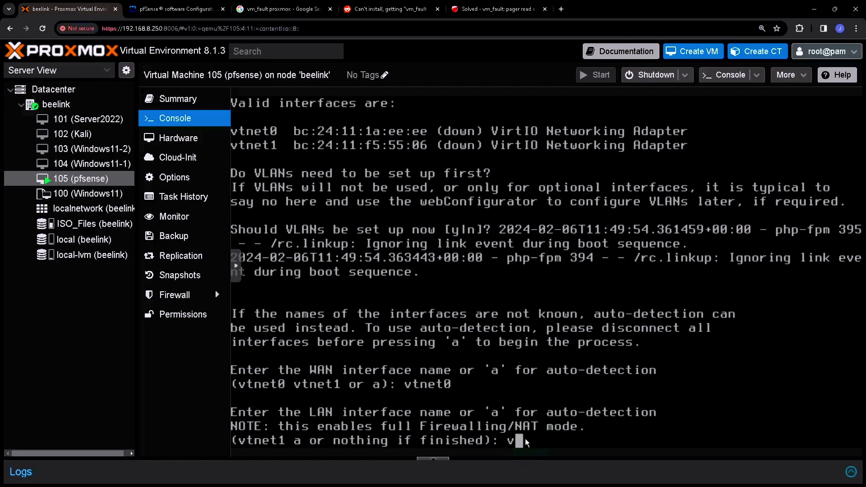
text(tnet1)
key(Return)
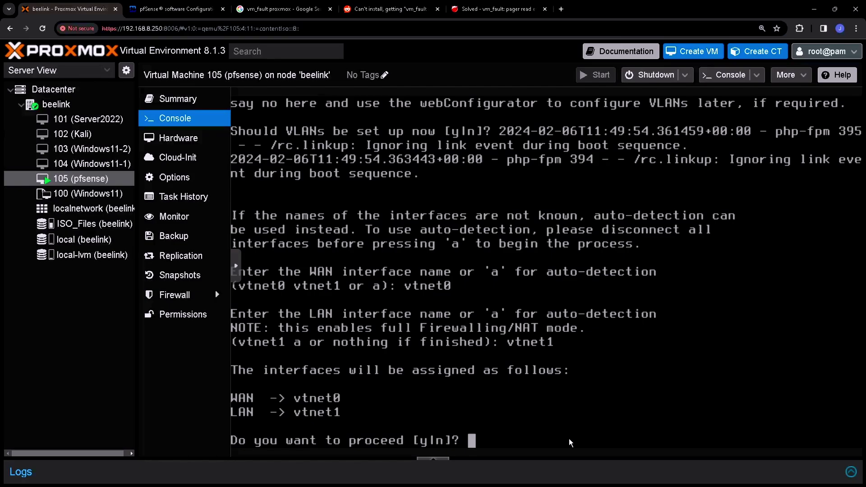
text(y)
key(Return)
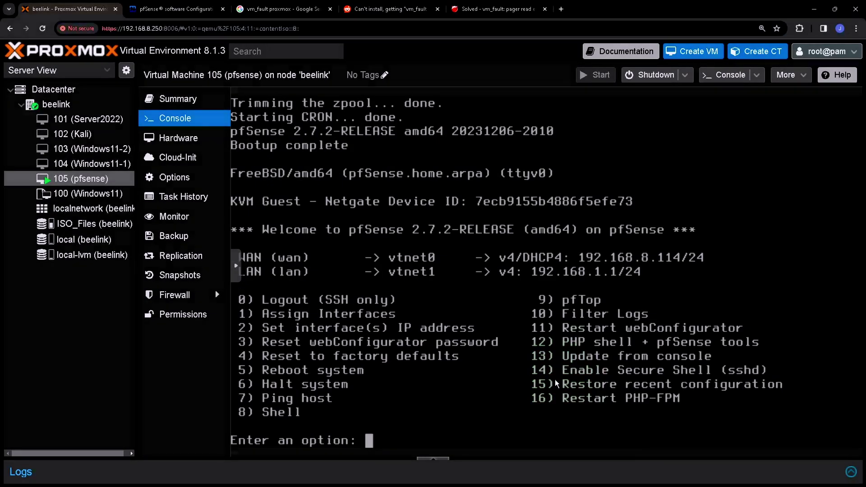
click(509, 263)
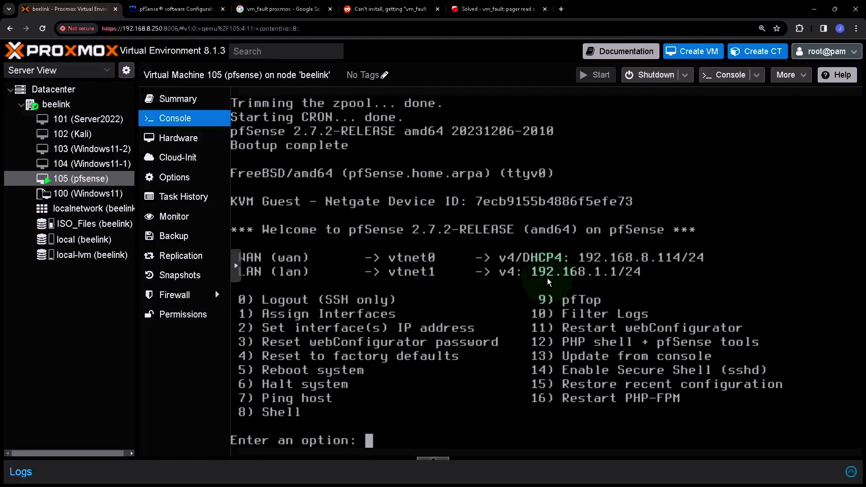
key(shift+Insert)
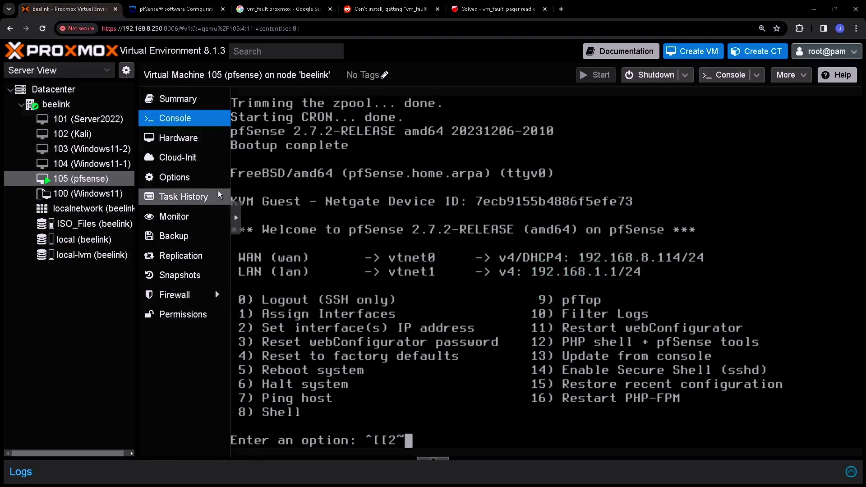
Step: Move Windows11-1's net0 onto bridge vmbr1, then start the VM and open its console
click(88, 167)
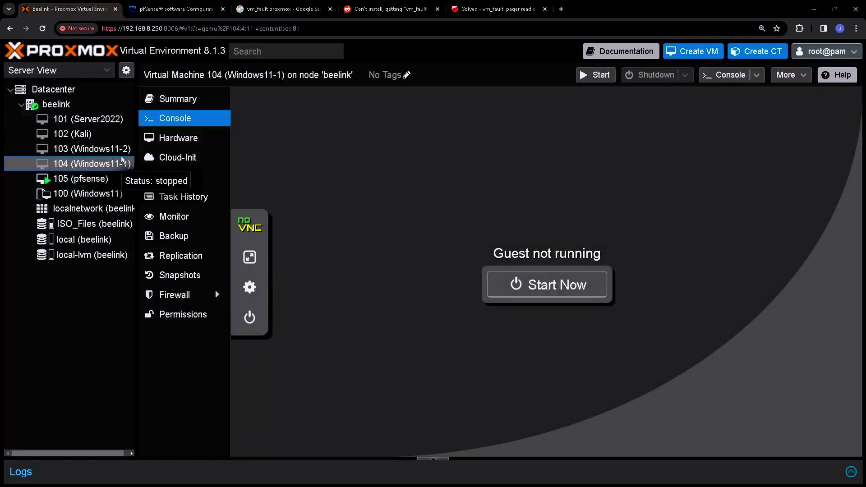
click(192, 141)
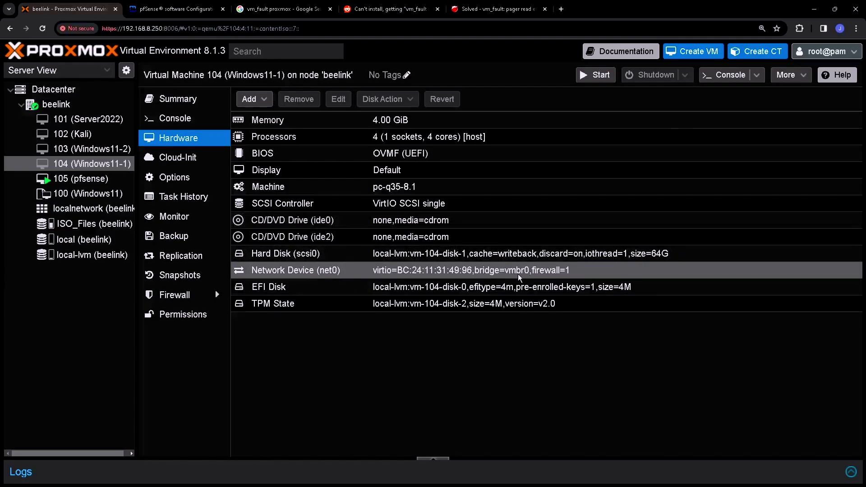
double_click(500, 272)
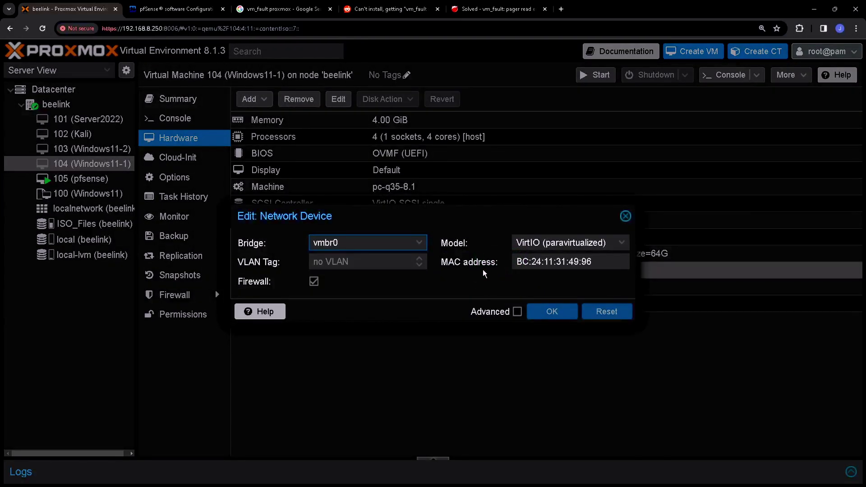
click(417, 243)
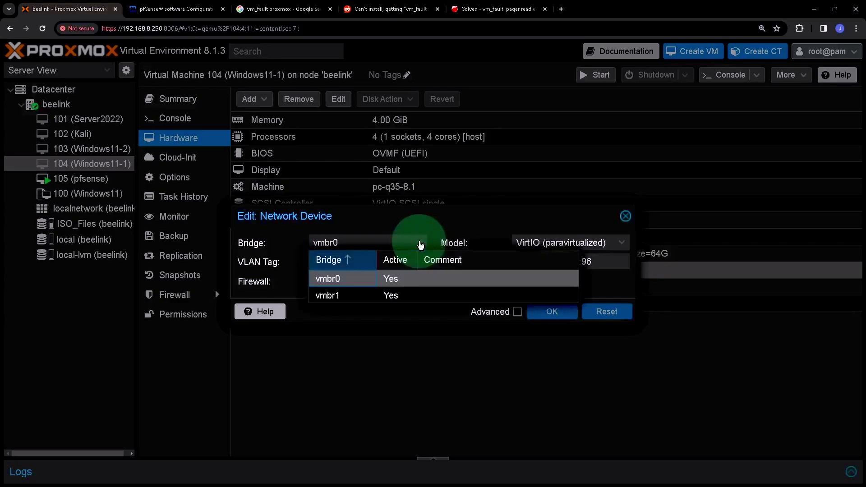
click(331, 296)
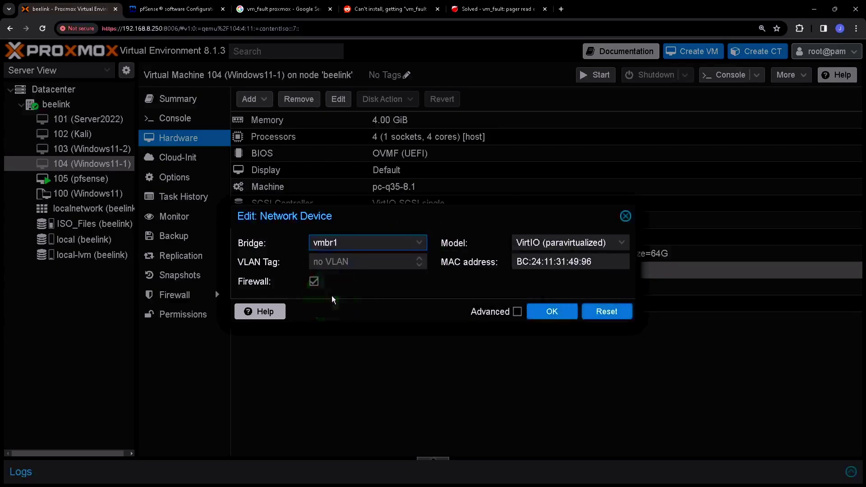
click(554, 312)
click(602, 75)
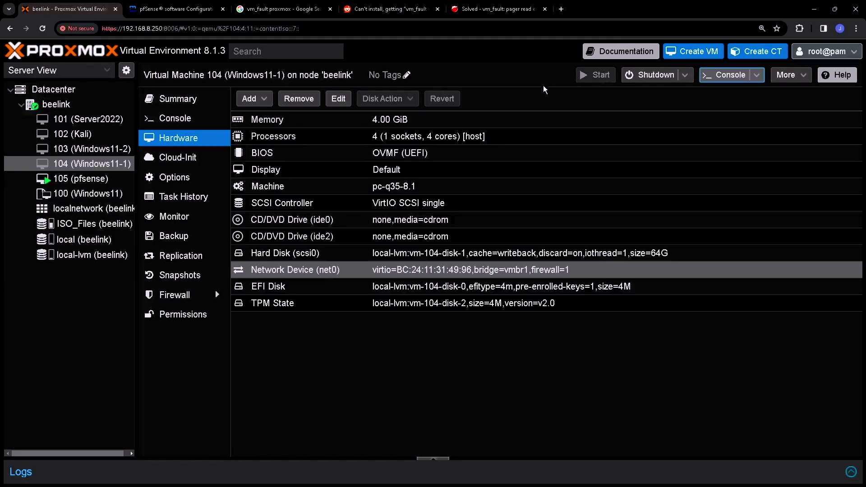
click(195, 120)
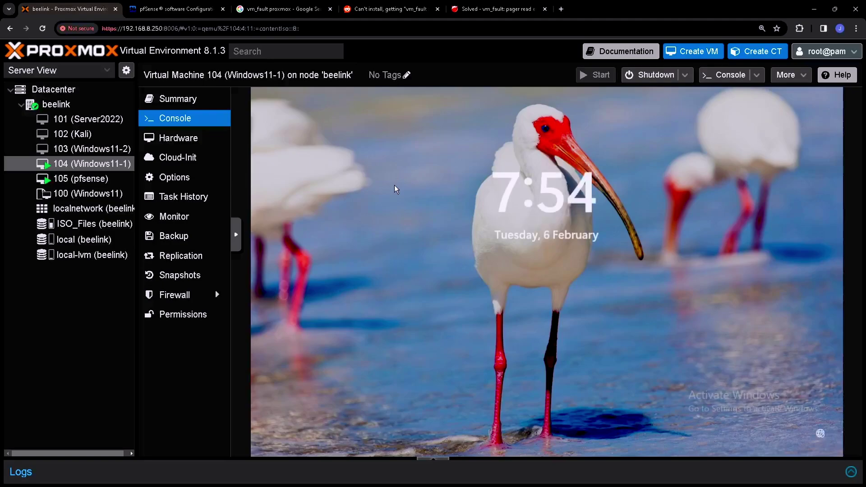
Step: Unlock the Windows VM by entering the account PIN
click(422, 220)
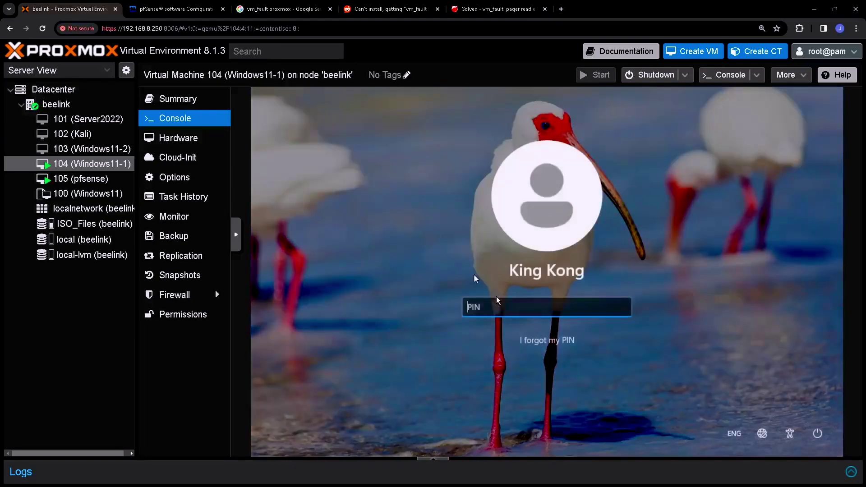
click(511, 311)
text(123456)
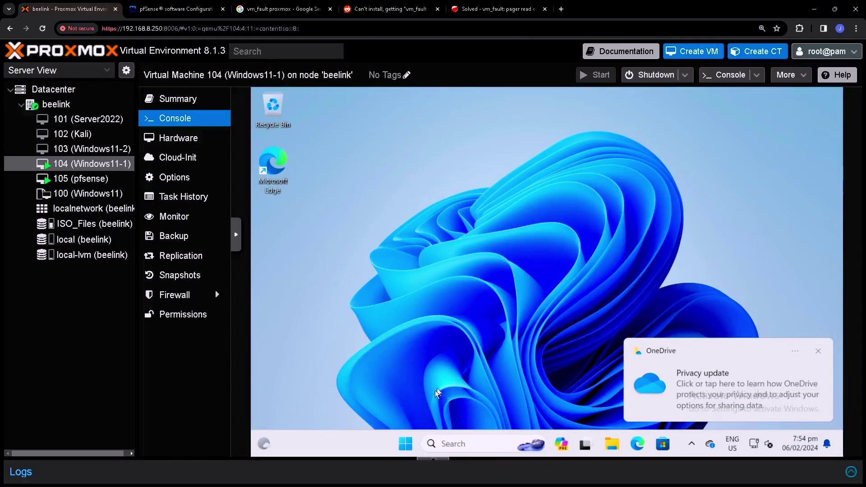
Step: Open Command Prompt from the Start menu and run ipconfig
click(410, 443)
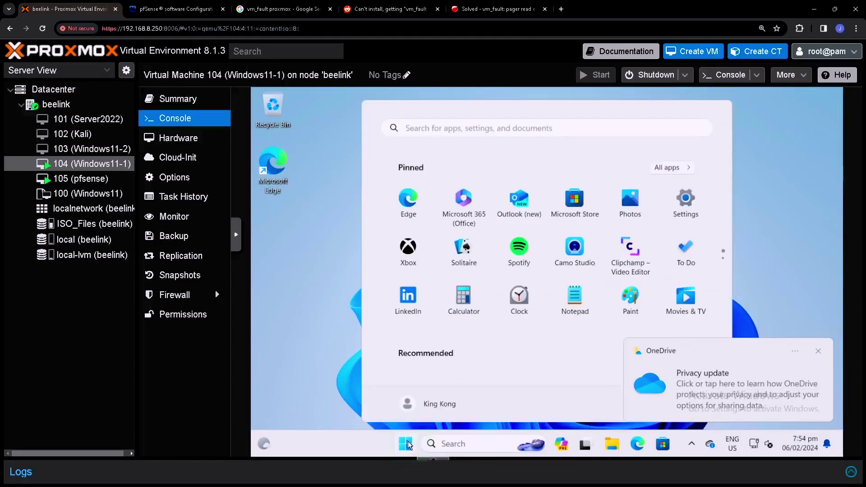
text(cmd)
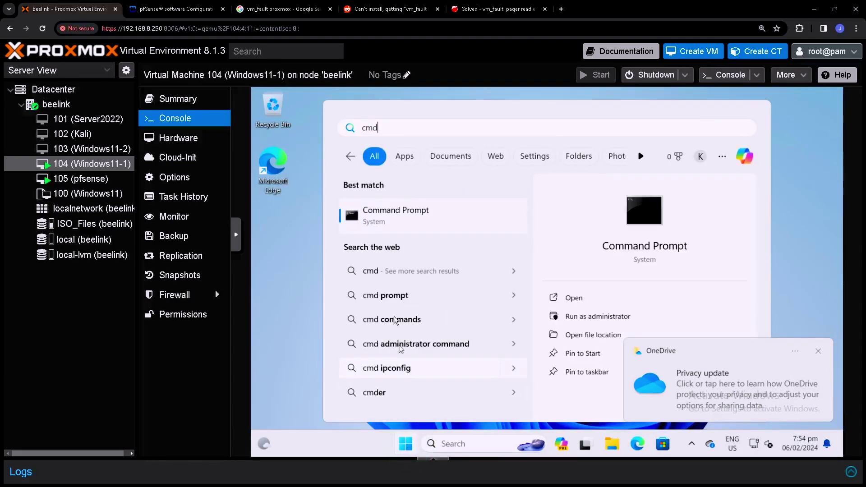
click(411, 223)
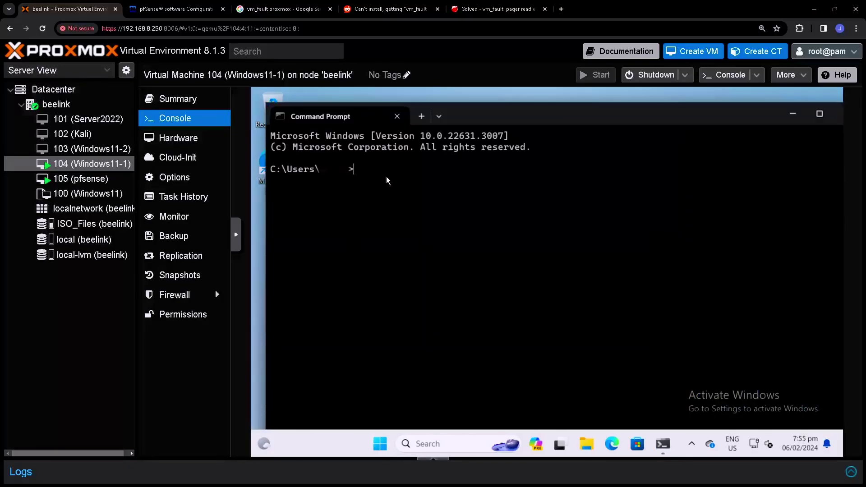
text(ipconfig)
key(Return)
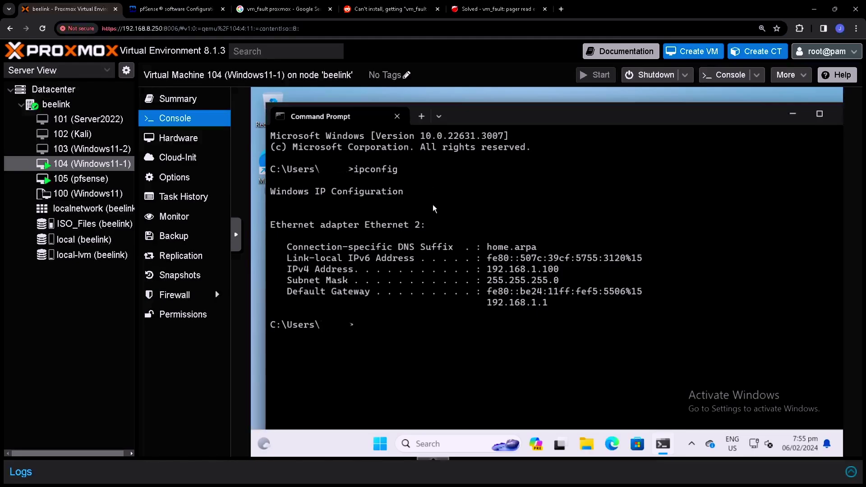
Step: Copy the IPv4 address 192.168.1.100 and the default gateway 192.168.1.1
drag(487, 270, 561, 270)
right_click(494, 278)
drag(486, 309, 550, 310)
right_click(551, 308)
click(431, 334)
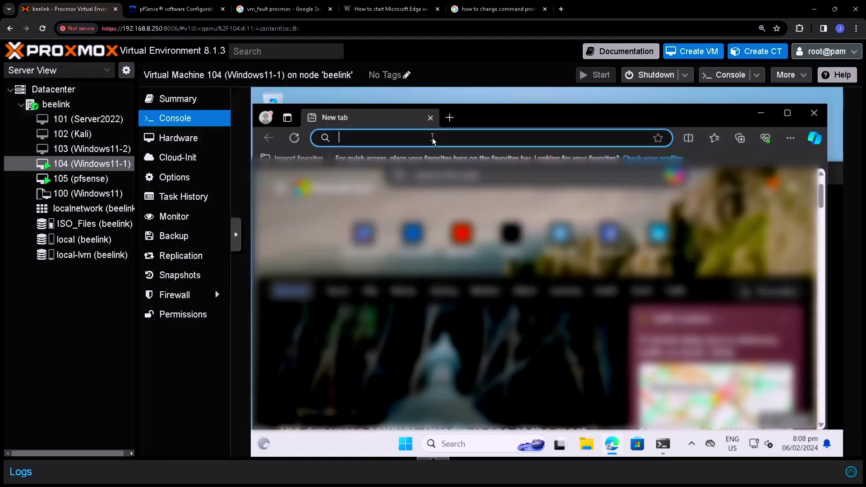
Step: Browse to 192.168.1.1 in Edge and continue past the certificate warning
text(192)
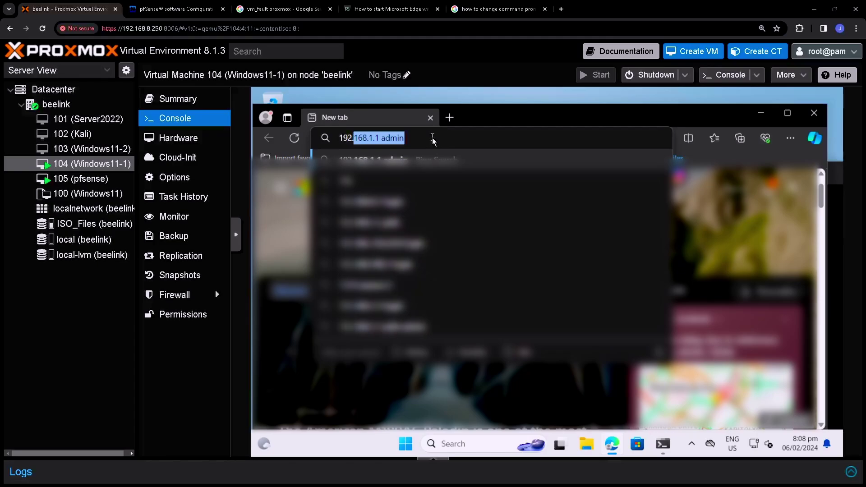
text(.168.1.1)
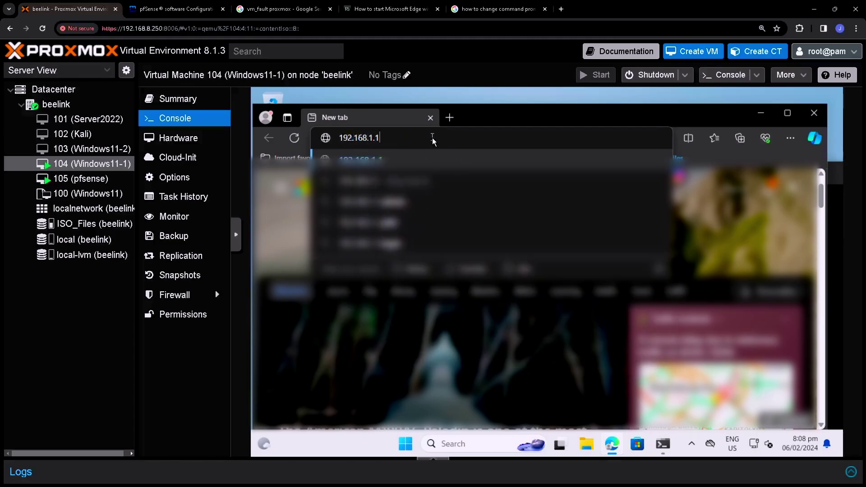
key(Return)
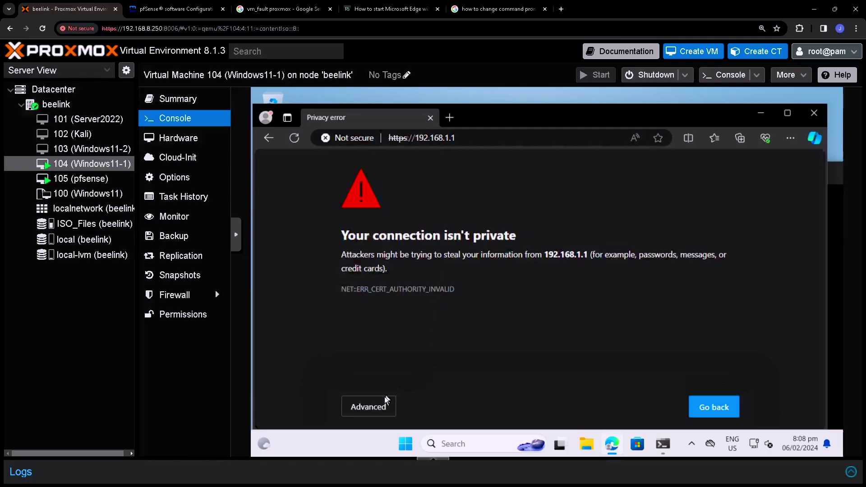
double_click(510, 119)
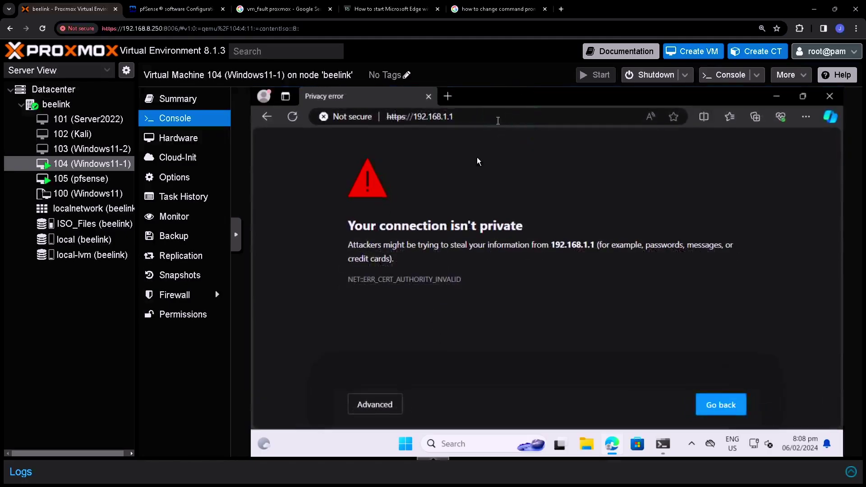
click(389, 405)
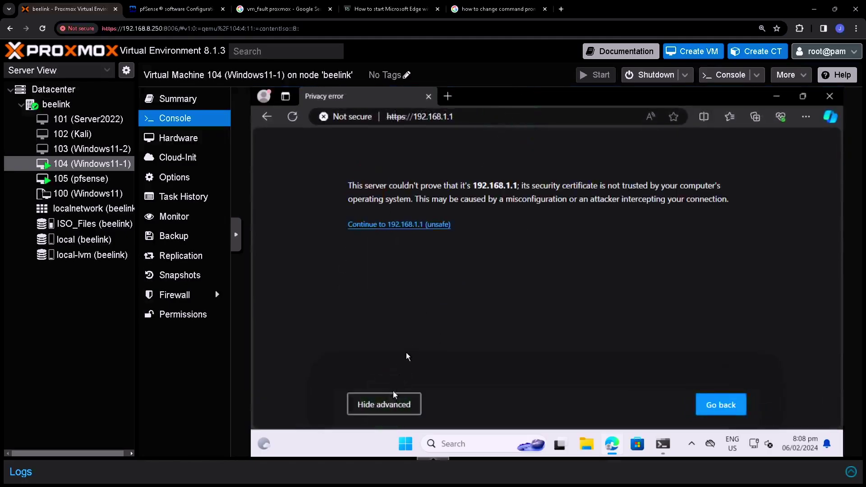
click(391, 225)
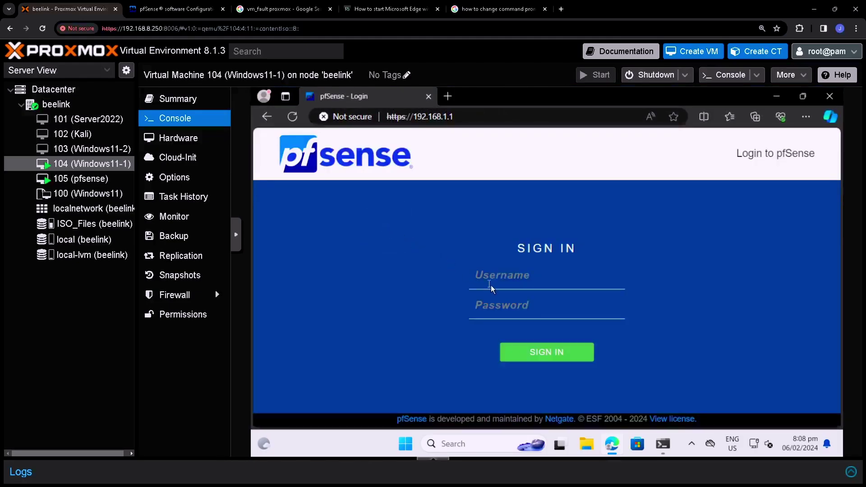
Step: Sign in to the pfSense web interface as admin with the account password
click(512, 283)
text(admin)
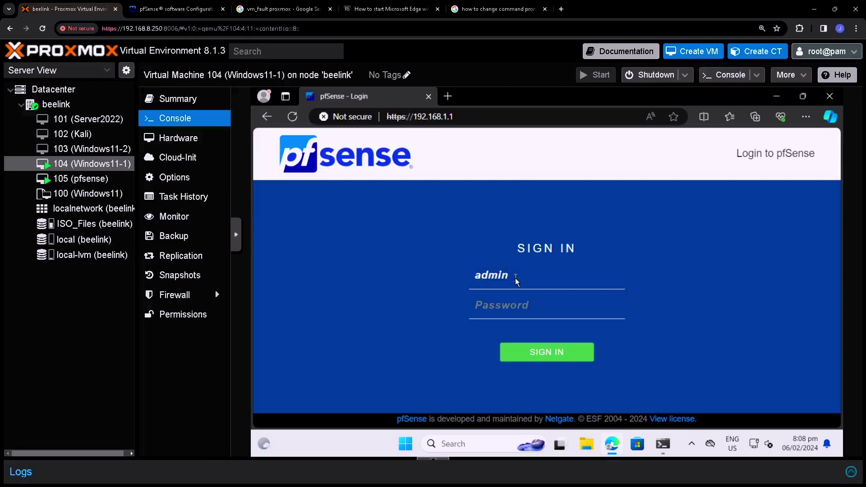
key(Tab)
text(pfsense)
key(Return)
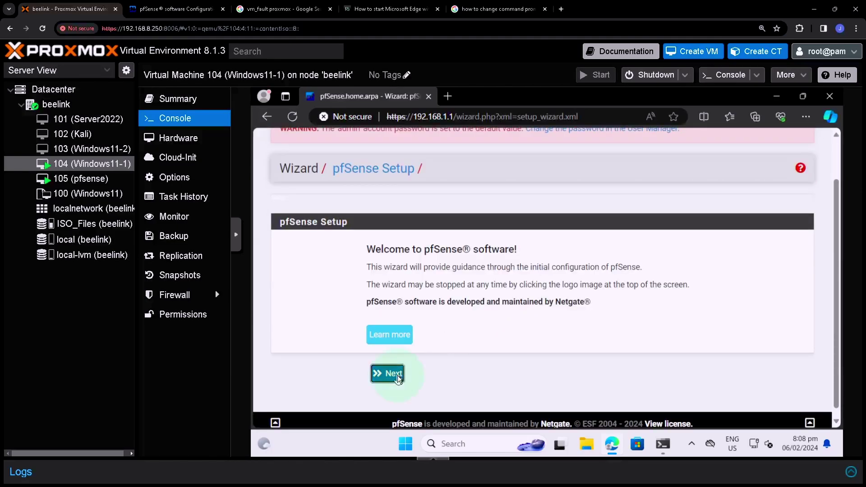
Step: Advance the pfSense wizard past the welcome and Netgate support pages, and make the console full screen
click(396, 374)
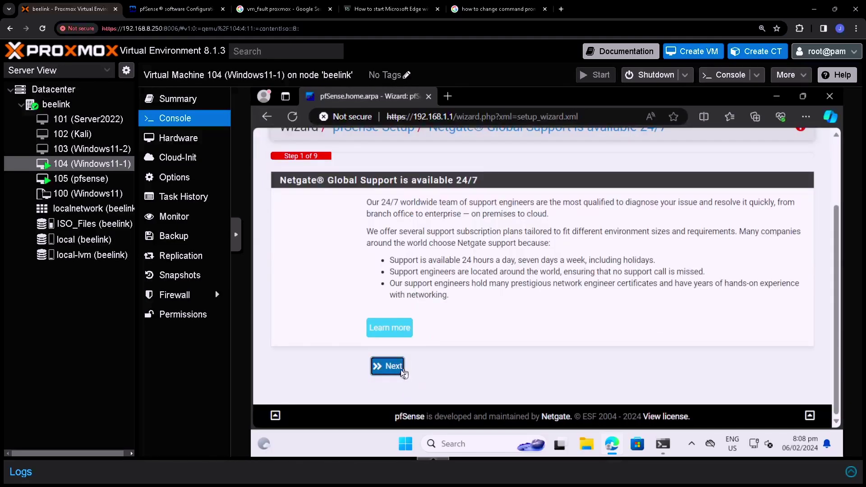
click(393, 371)
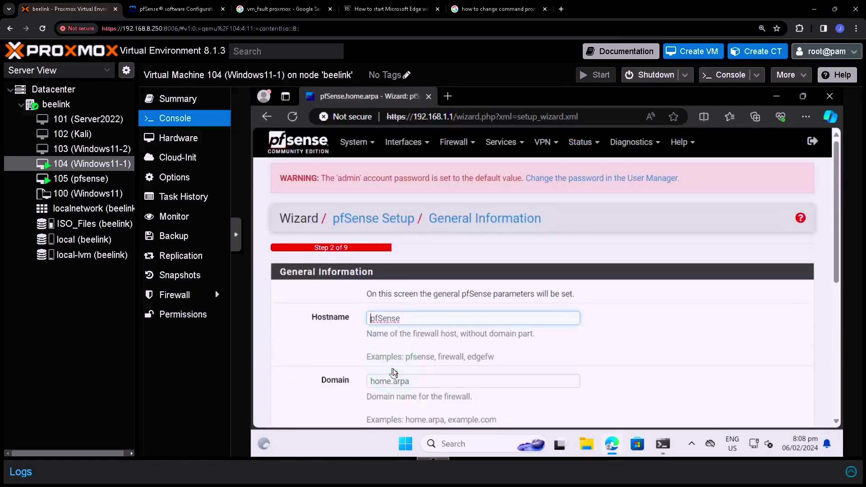
click(234, 242)
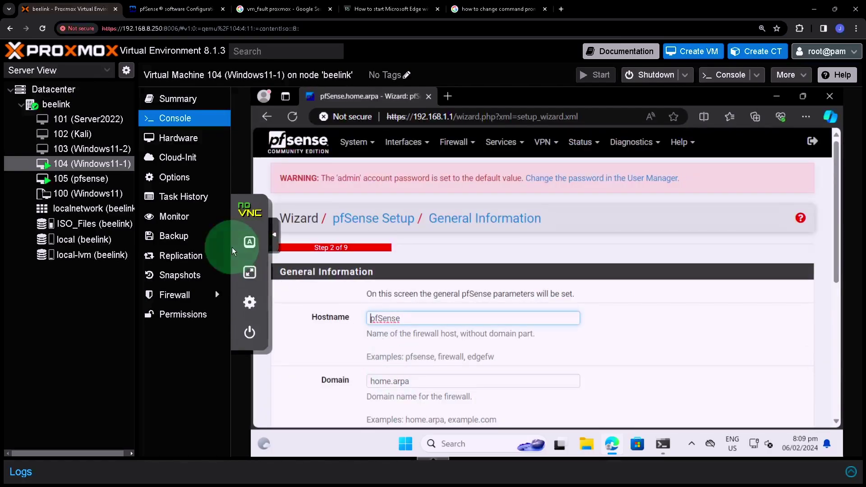
click(249, 272)
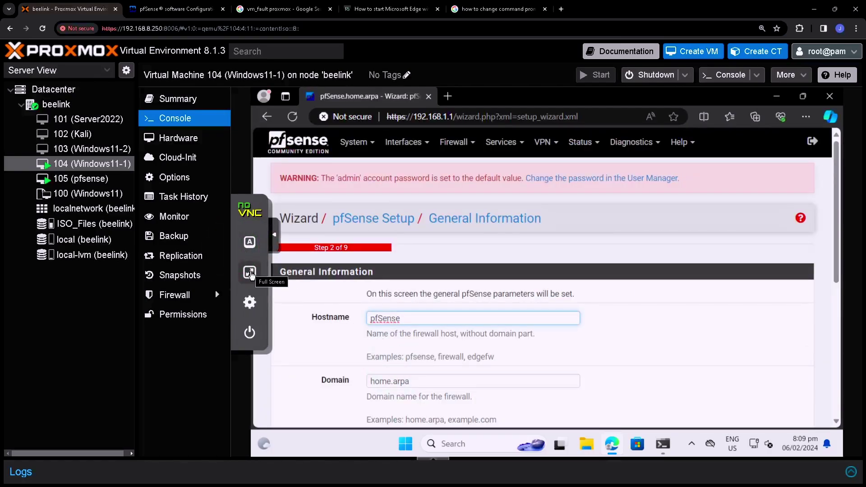
scroll(431, 311, down, 2)
scroll(406, 302, up, 1)
click(361, 299)
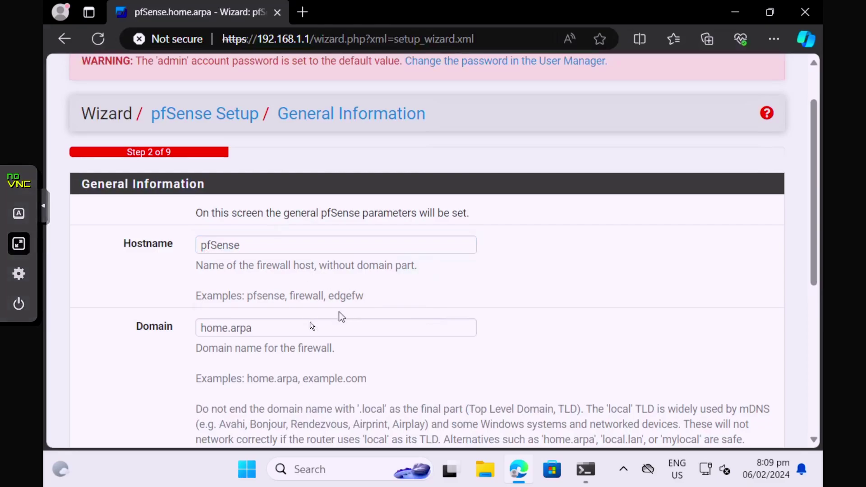
Step: Set domain pfsense.local, primary DNS 8.8.8.8 and secondary DNS 1.1.1.1, then continue
triple_click(238, 326)
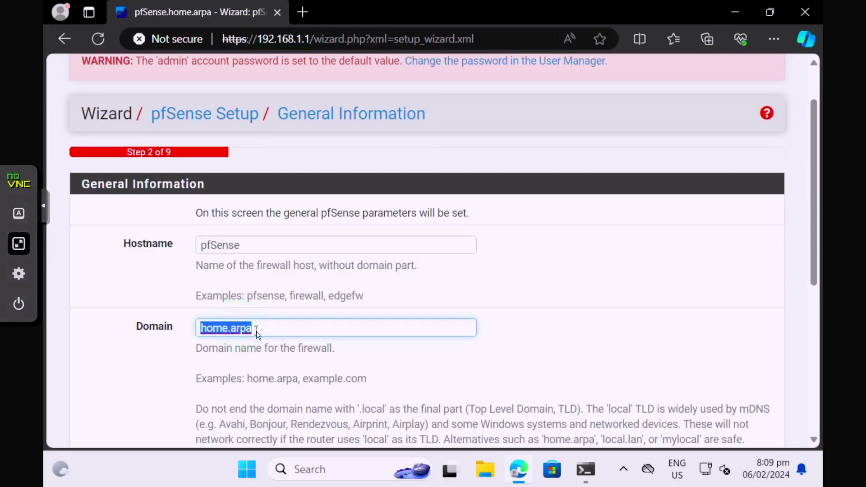
text(pfsense.local)
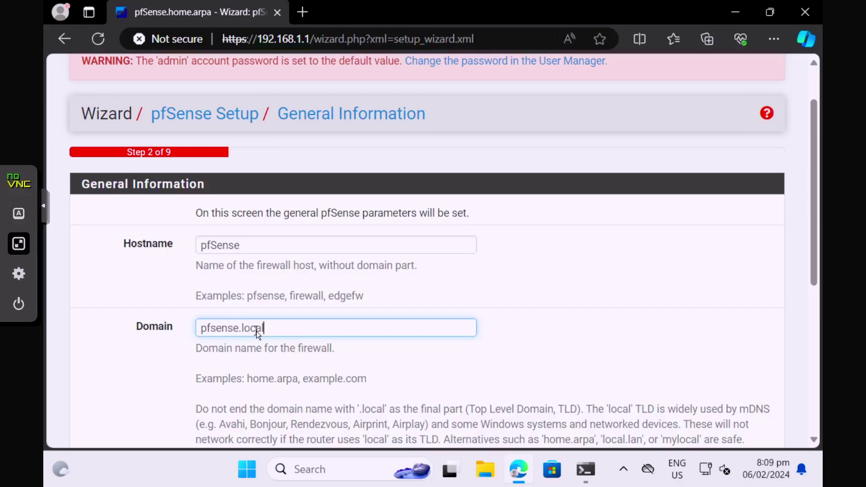
scroll(261, 331, down, 3)
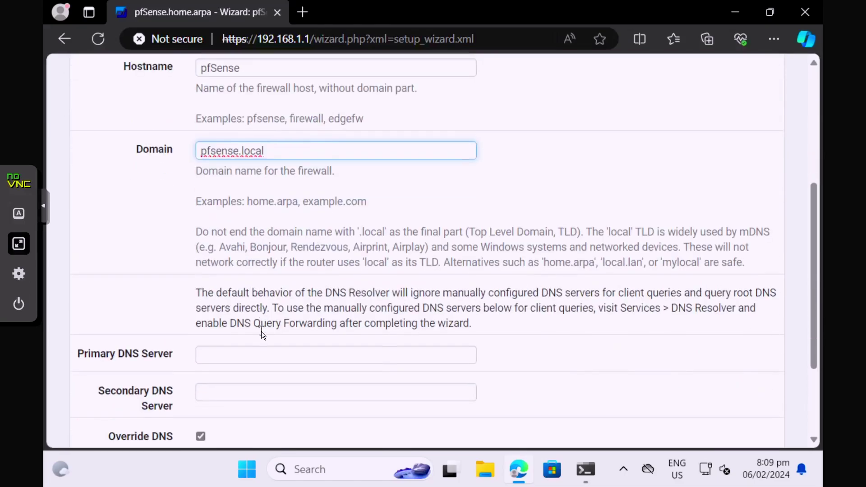
scroll(261, 331, down, 1)
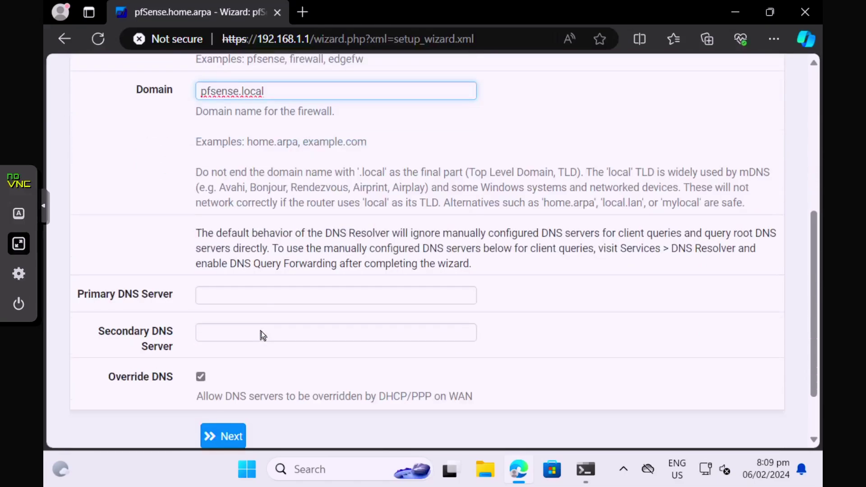
click(240, 299)
text(8)
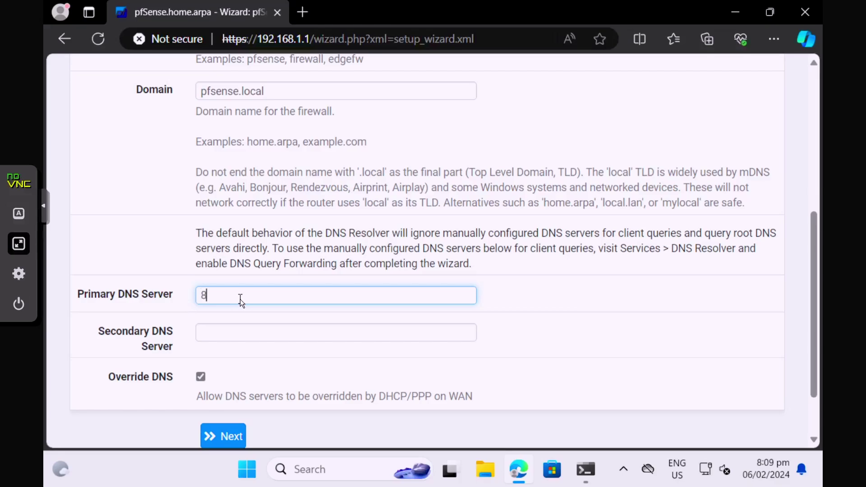
text(.8.8.8)
click(268, 337)
text(1.1)
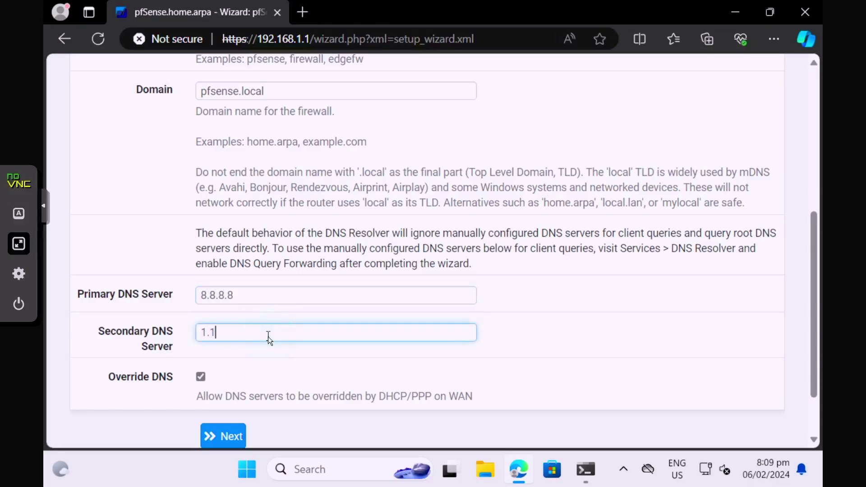
text(.1.1)
scroll(230, 344, down, 2)
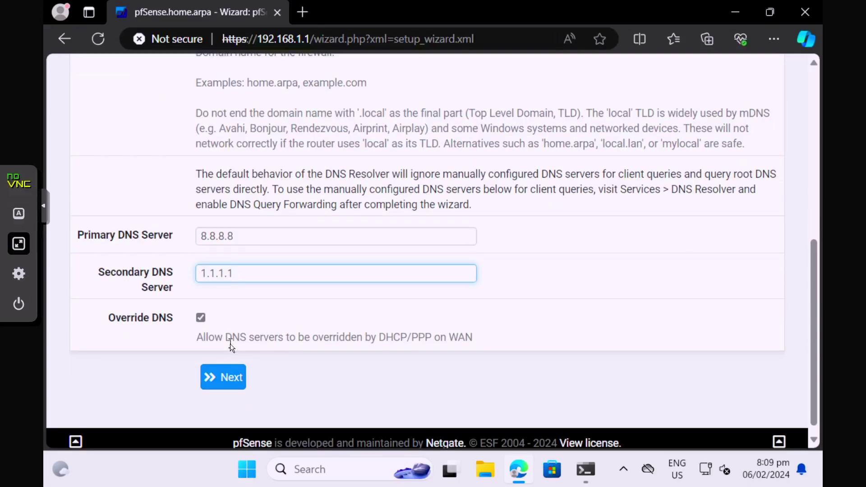
click(222, 380)
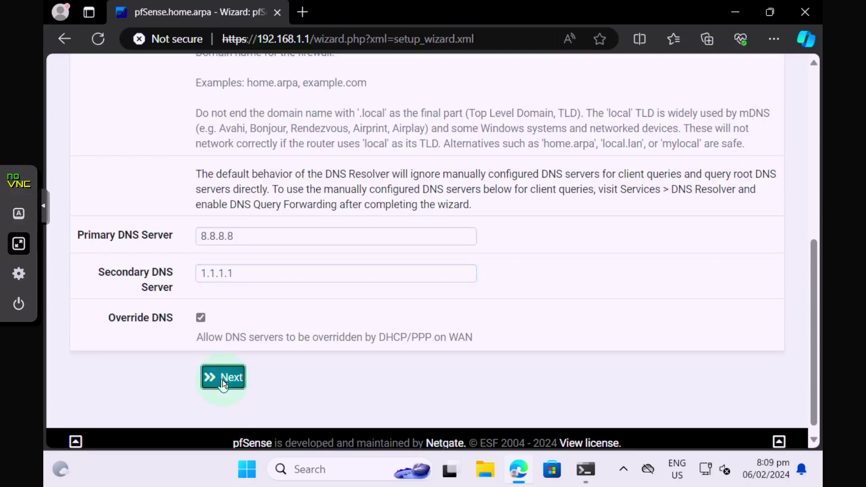
Step: Set the timezone to Etc/GMT+8 and continue to step 4
click(235, 360)
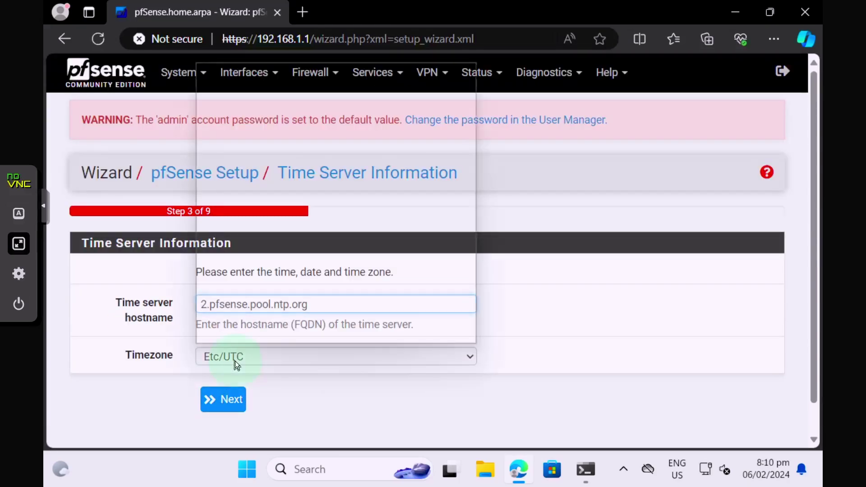
scroll(239, 268, up, 3)
click(239, 268)
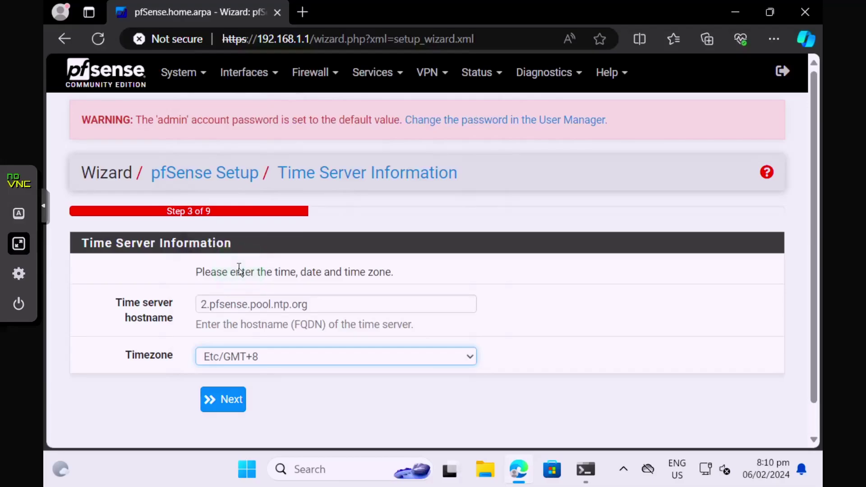
click(230, 397)
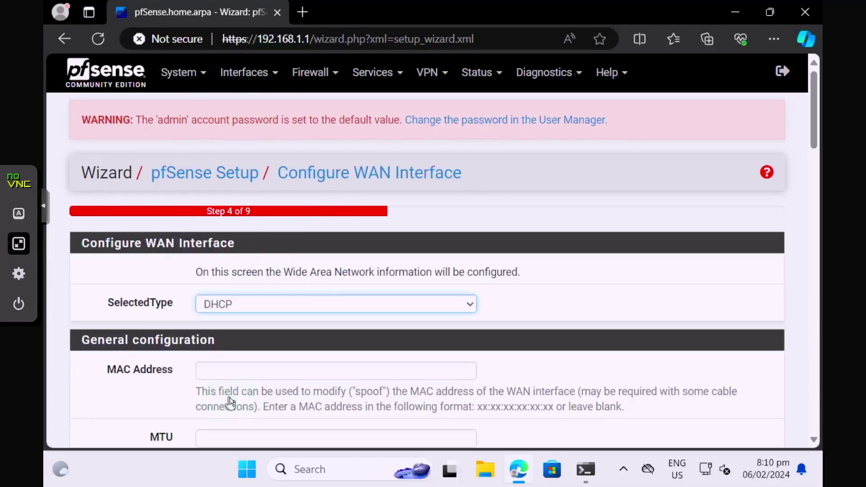
Step: Accept the default WAN settings and keep LAN address 192.168.1.1/24
scroll(233, 394, down, 3)
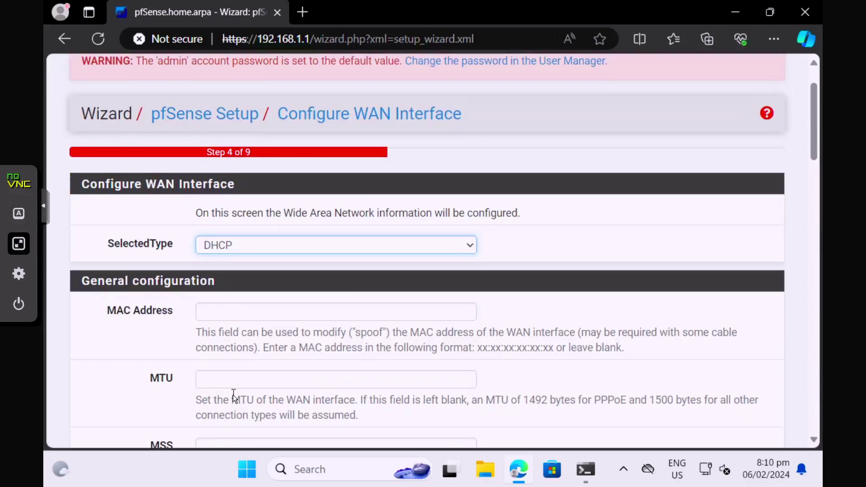
scroll(233, 396, down, 1)
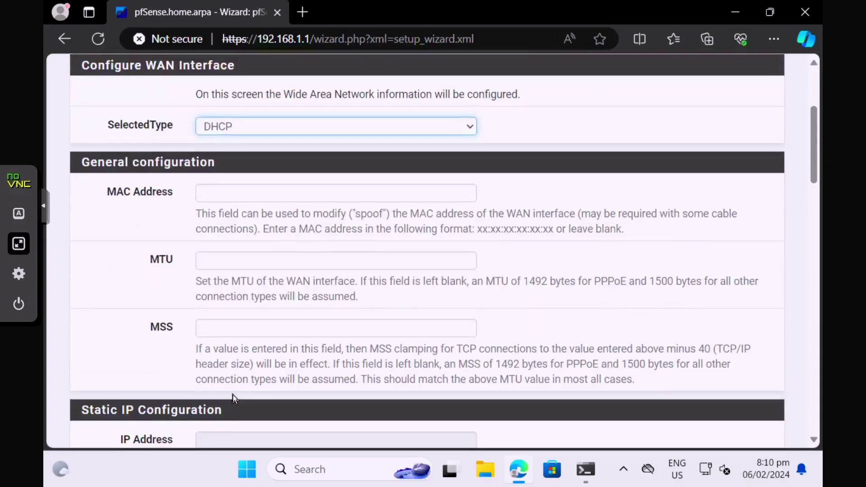
scroll(233, 394, down, 5)
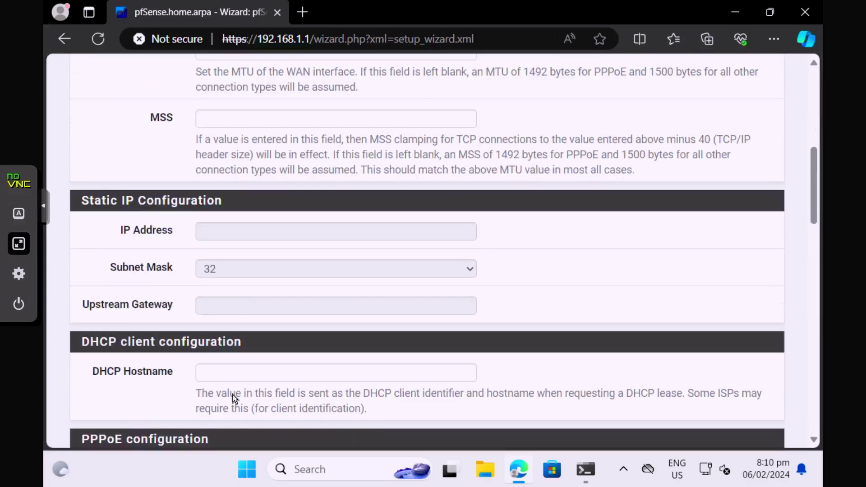
scroll(232, 395, down, 5)
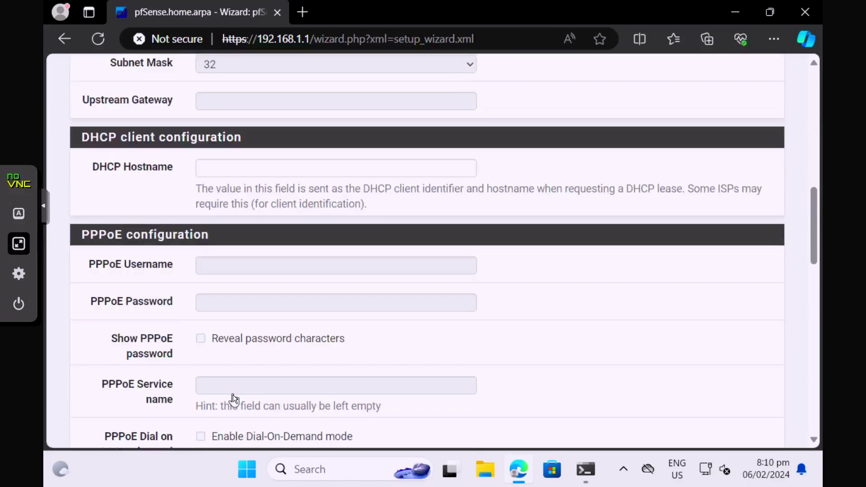
scroll(233, 394, down, 6)
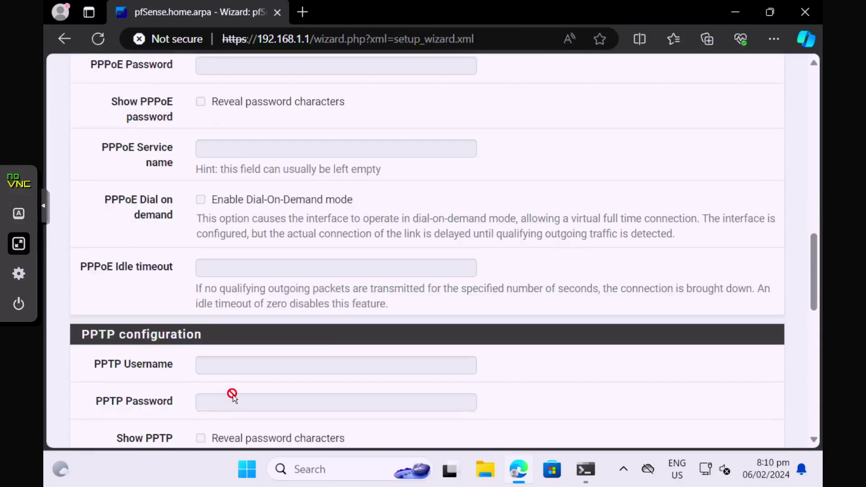
scroll(233, 394, down, 10)
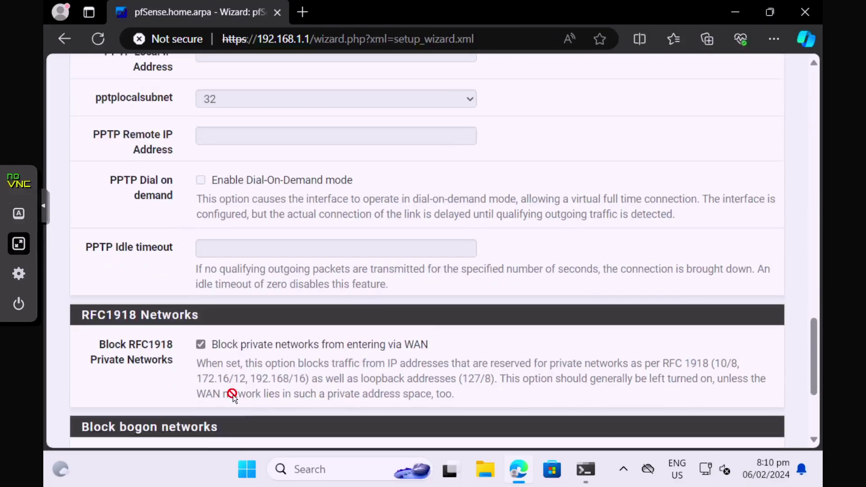
scroll(233, 394, down, 4)
click(249, 368)
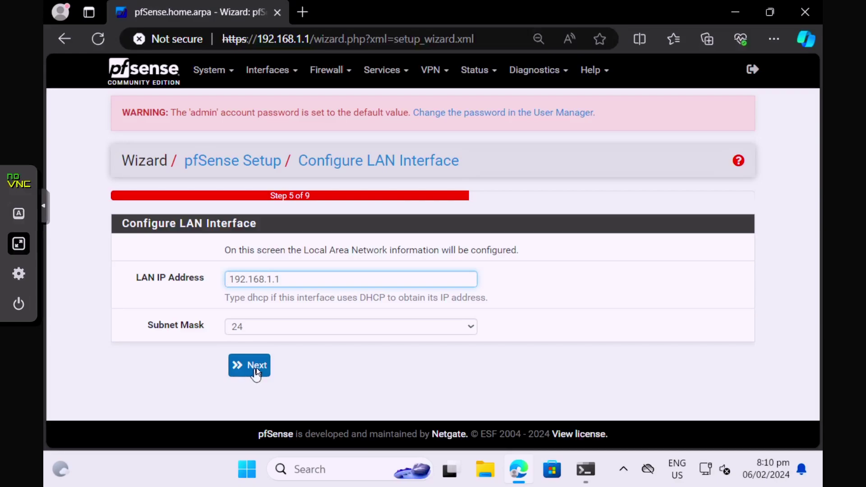
click(258, 365)
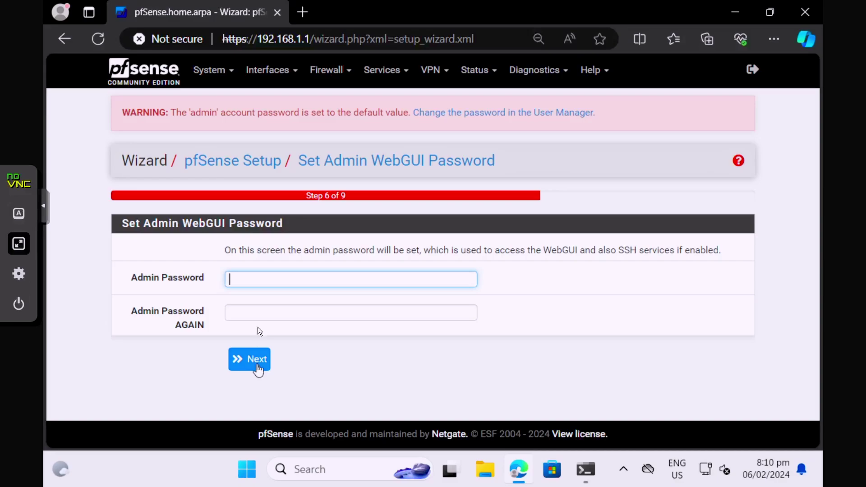
Step: Enter a new admin WebGUI password twice and continue to the reload step
click(259, 279)
text(p)
key(Tab)
text(pfsen)
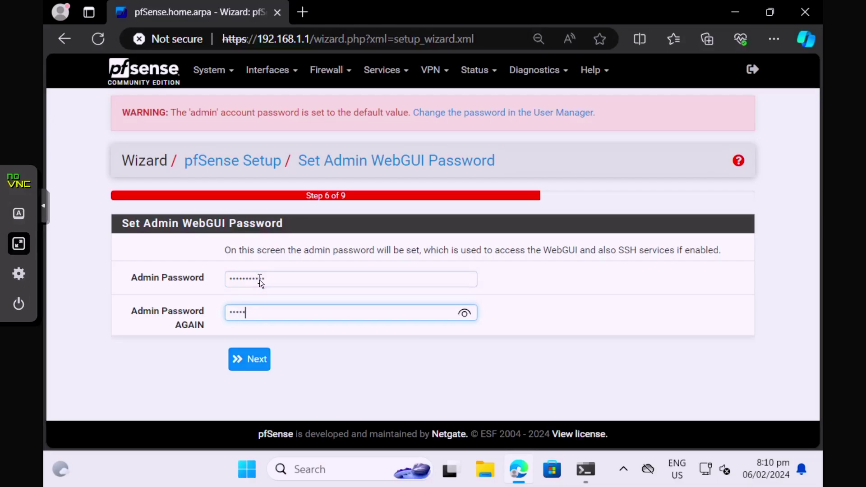
text(se1234)
click(252, 363)
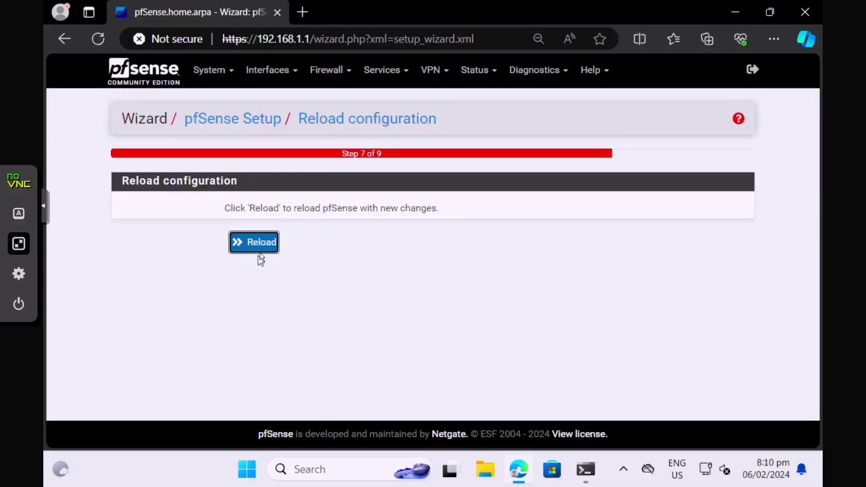
Step: Reload pfSense with the new configuration, finish the wizard, accept the copyright notice and close the thank-you message
click(259, 238)
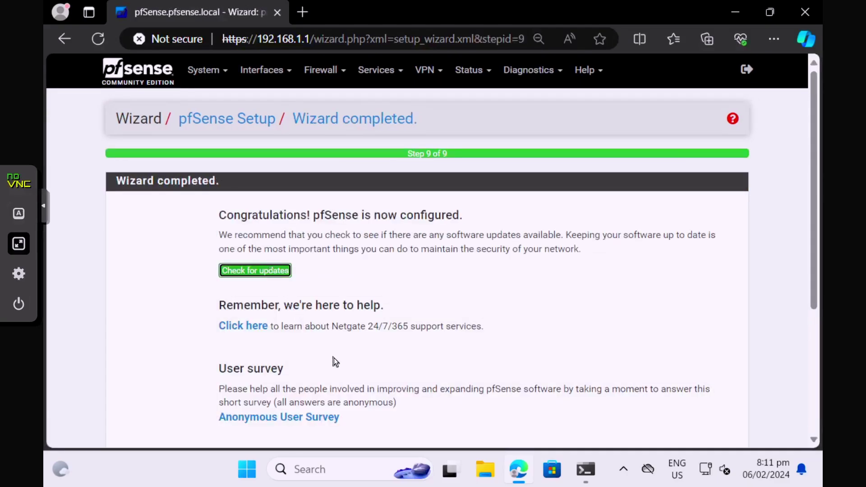
scroll(335, 360, down, 5)
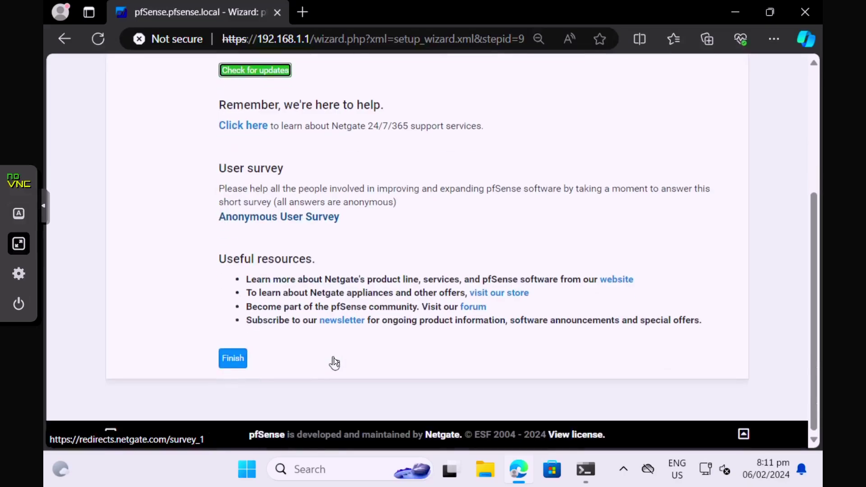
click(242, 354)
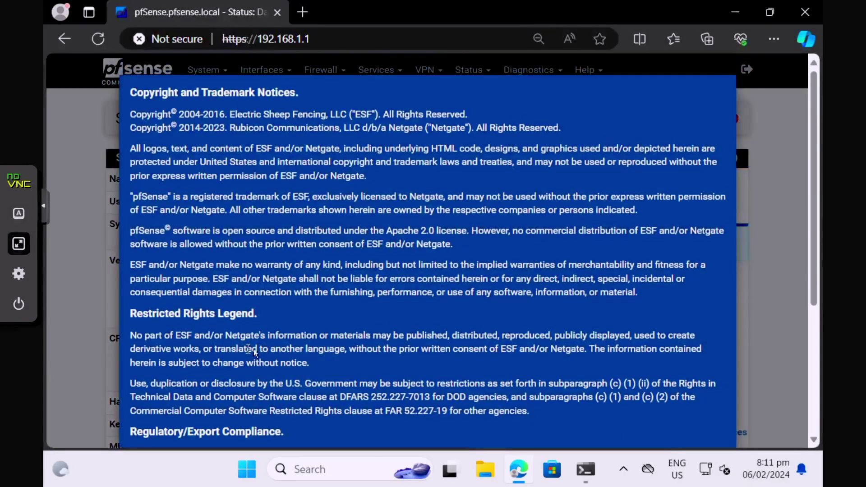
scroll(313, 354, down, 5)
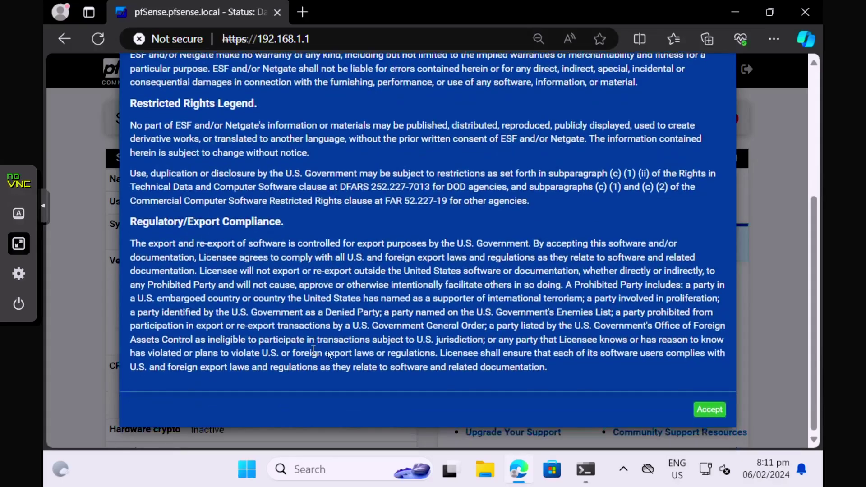
click(709, 410)
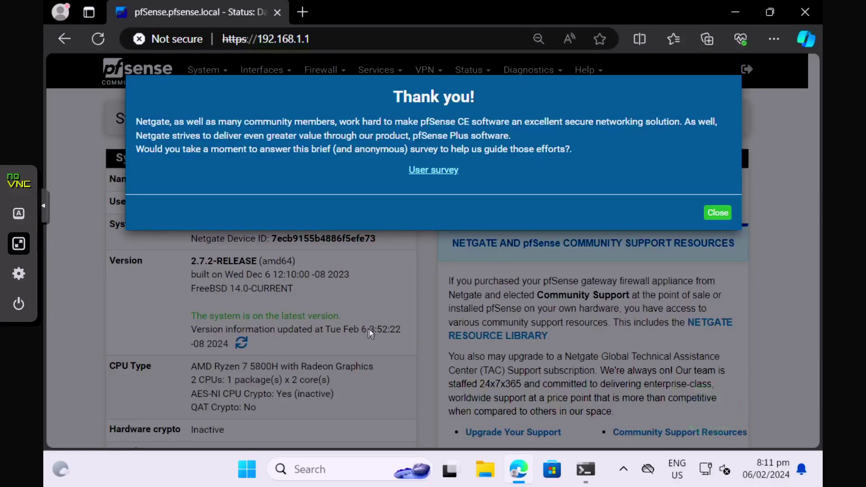
click(722, 213)
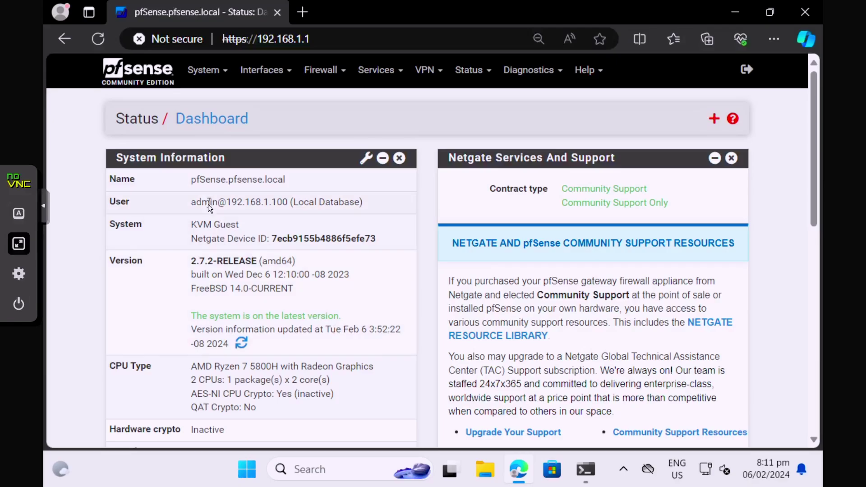
scroll(374, 342, down, 1)
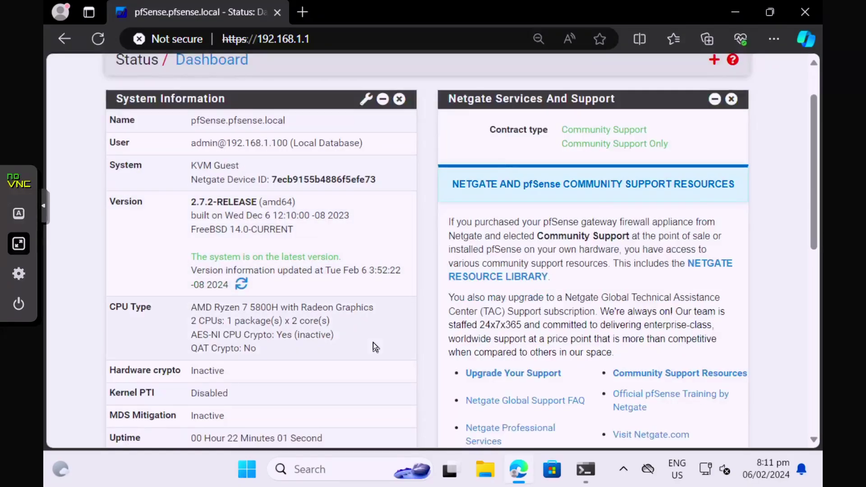
scroll(345, 342, down, 1)
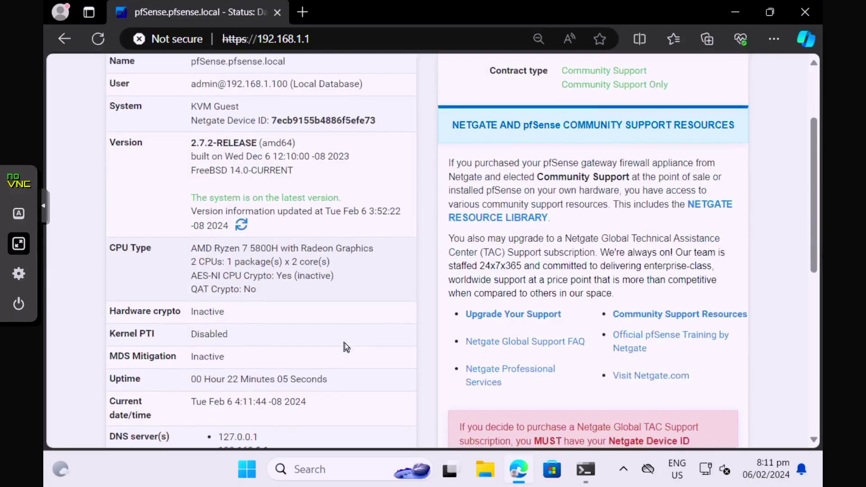
scroll(344, 343, down, 3)
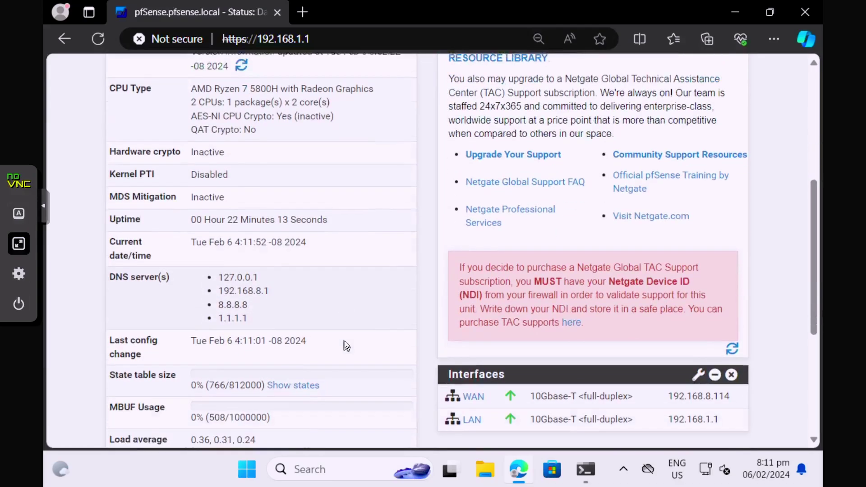
scroll(345, 341, down, 3)
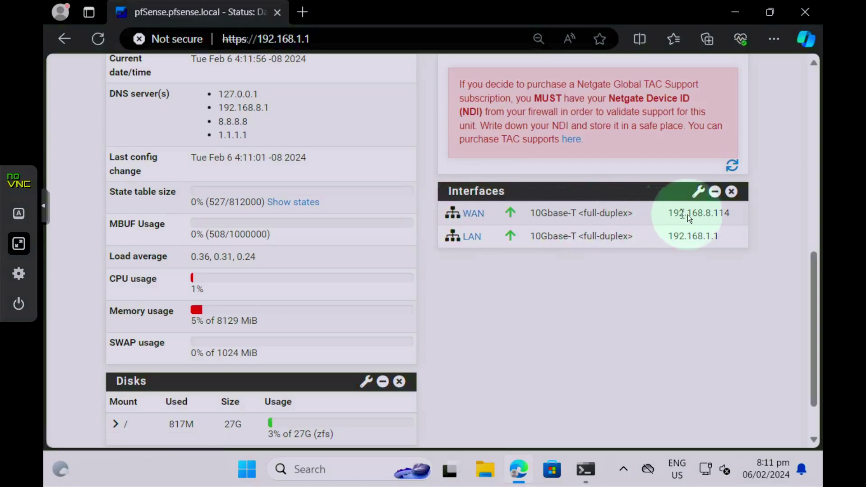
mouse_move(718, 216)
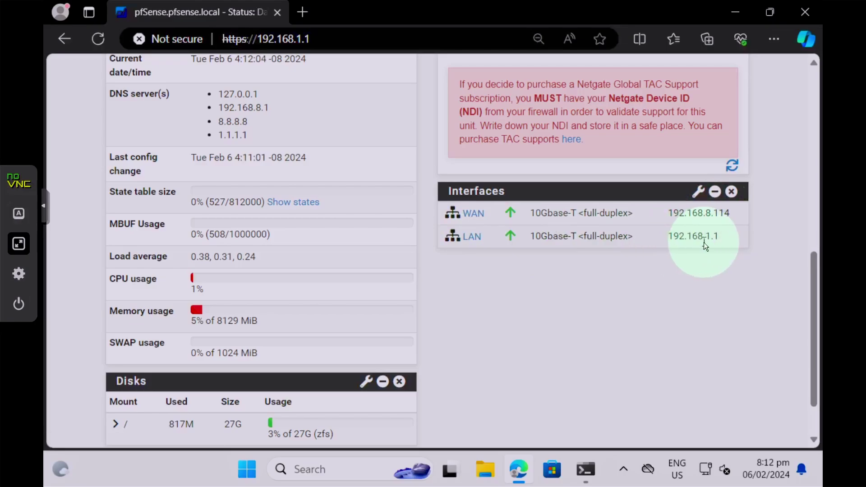
scroll(561, 313, up, 10)
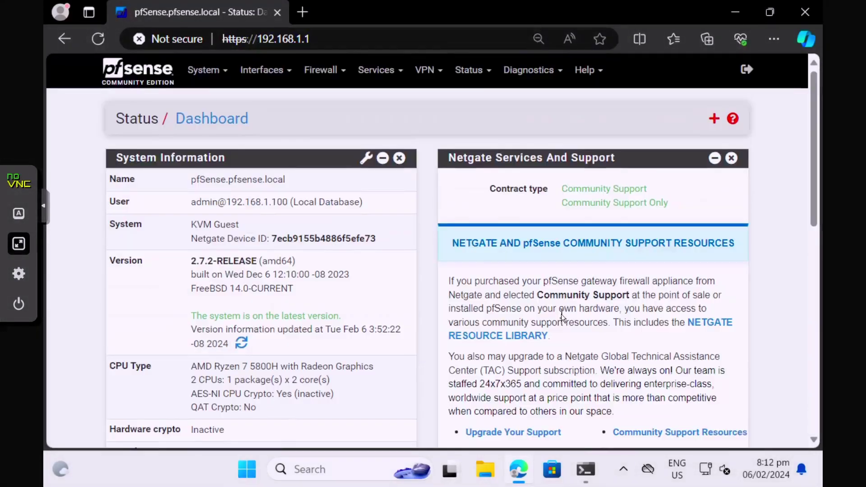
Step: Load google.com in a new Edge tab to confirm internet access
click(301, 13)
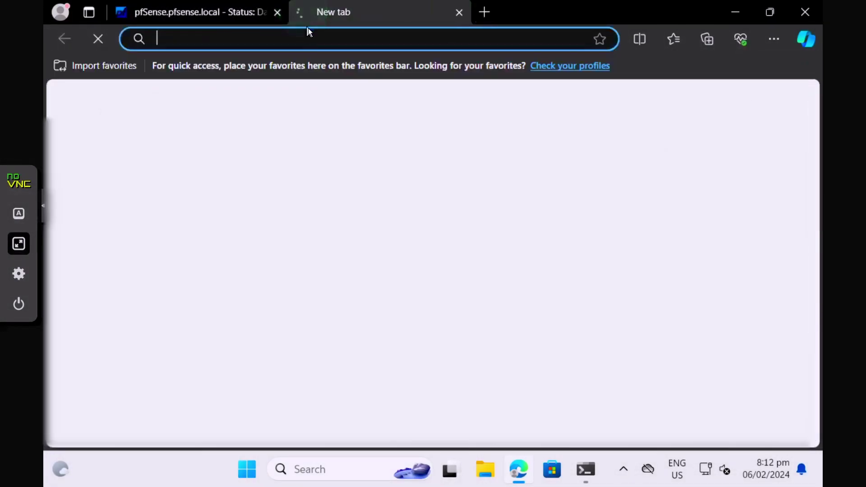
text(google.com)
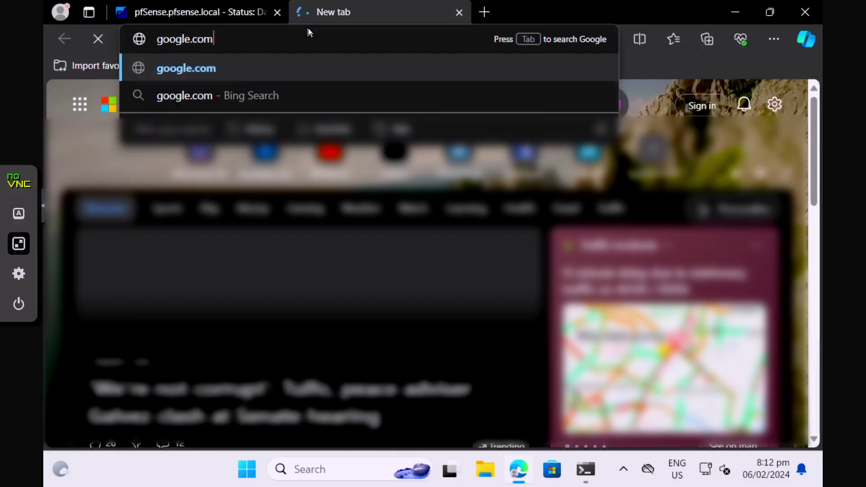
key(Return)
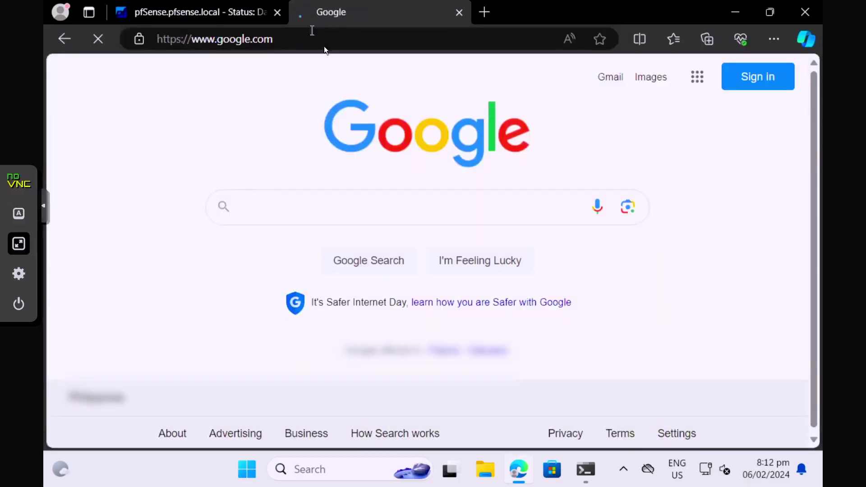
Step: Show the pfSense Firewall / Rules page for the LAN interface
click(246, 14)
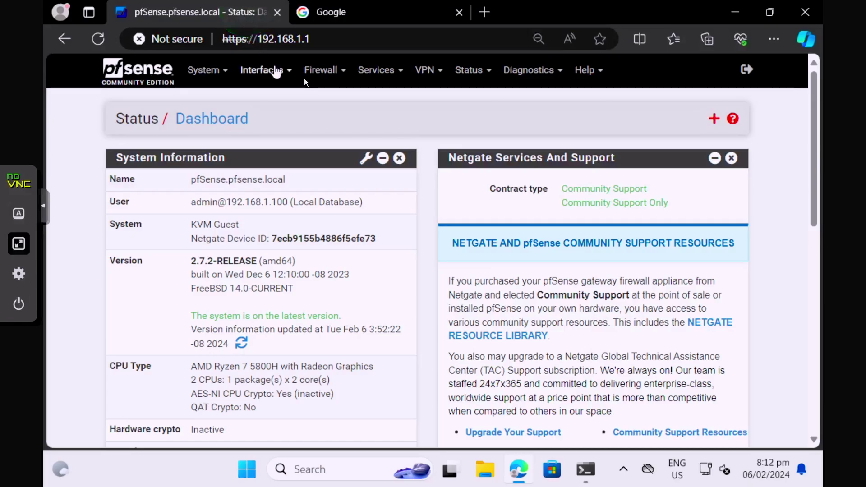
click(327, 72)
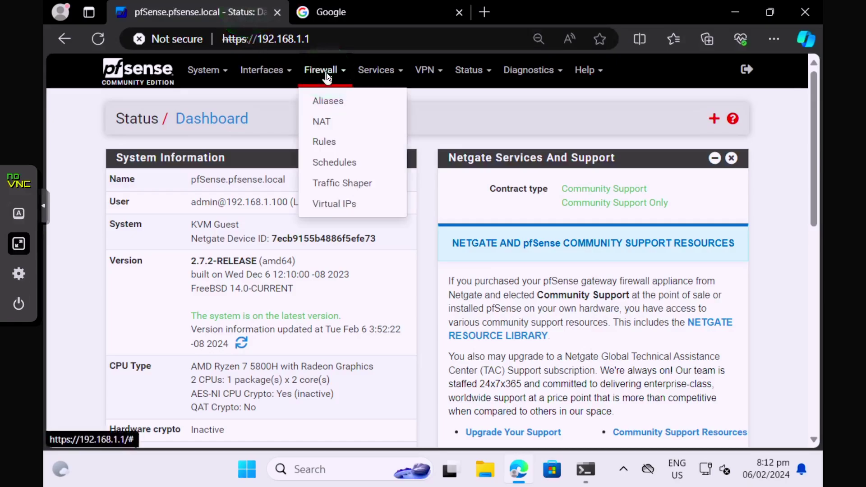
click(334, 141)
click(207, 165)
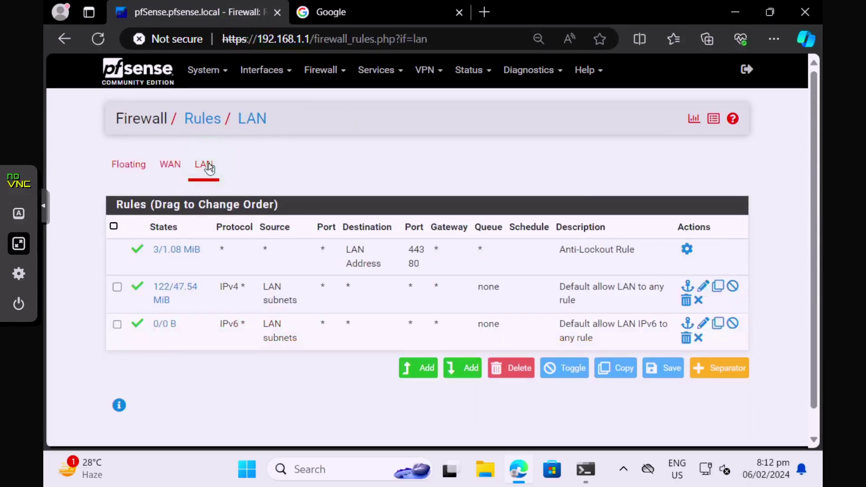
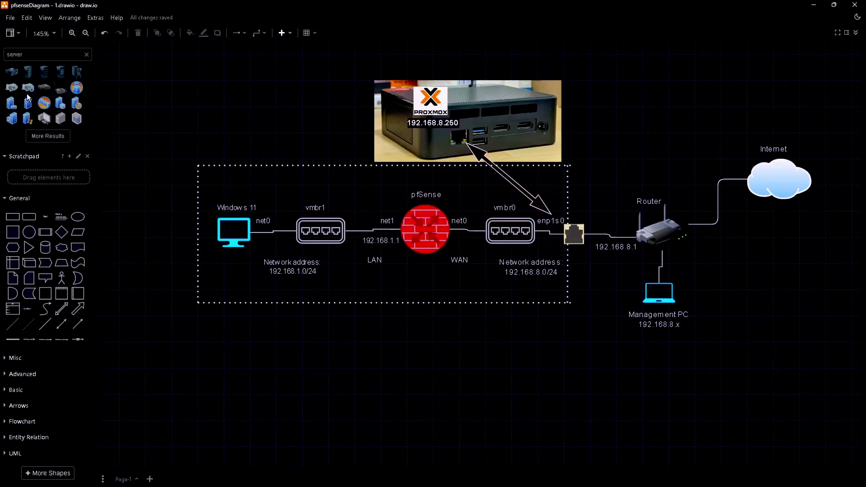
Step: Place a Windows Server shape below pfSense and stretch the dotted Proxmox boundary downward to hold it
mouse_move(19, 90)
mouse_move(27, 124)
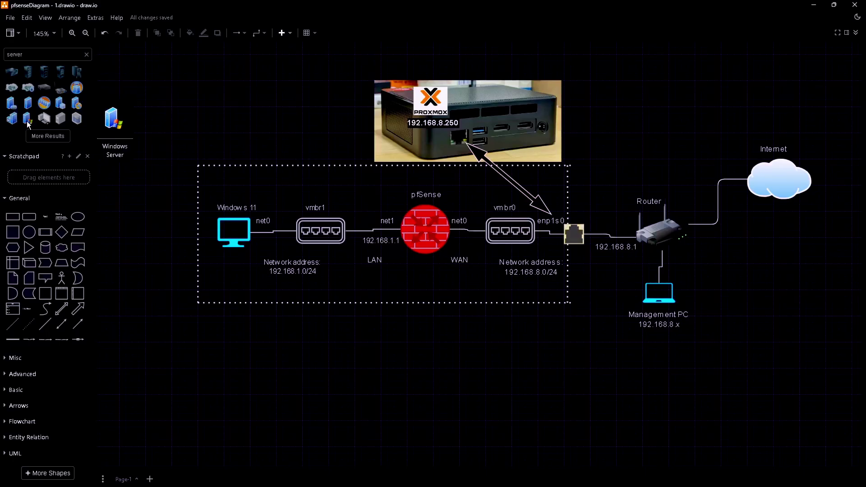
drag(28, 125, 414, 271)
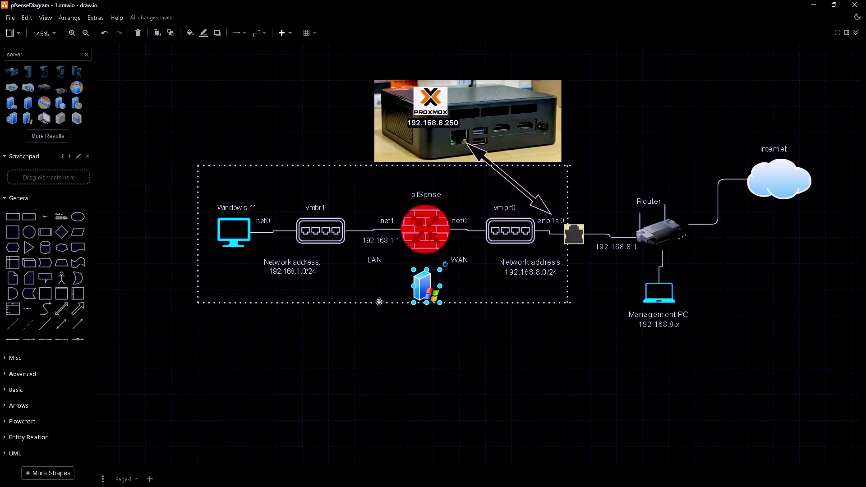
drag(378, 302, 372, 420)
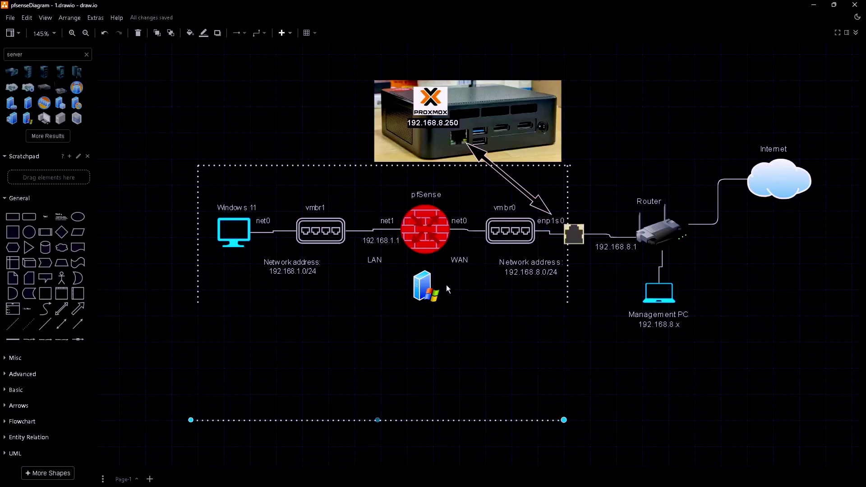
drag(426, 292, 427, 392)
Step: Add a 'Server 2022' label under the server icon, then copy the vmbr0 switch
double_click(469, 389)
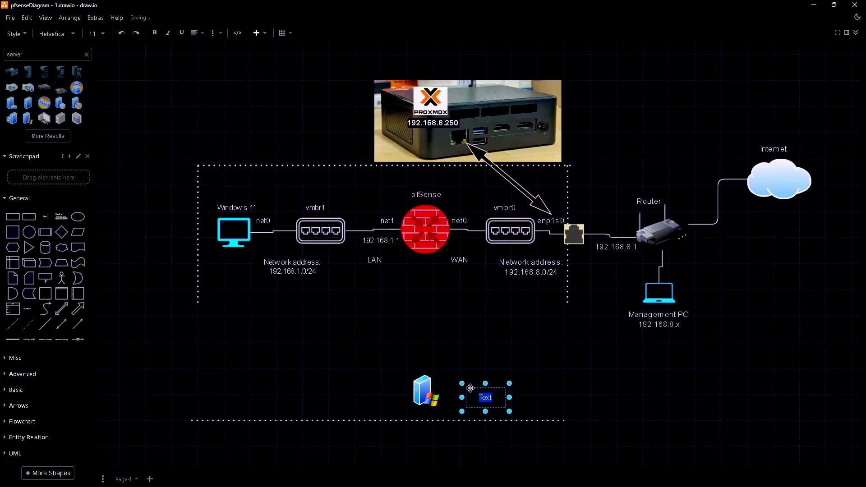
text(Server 20)
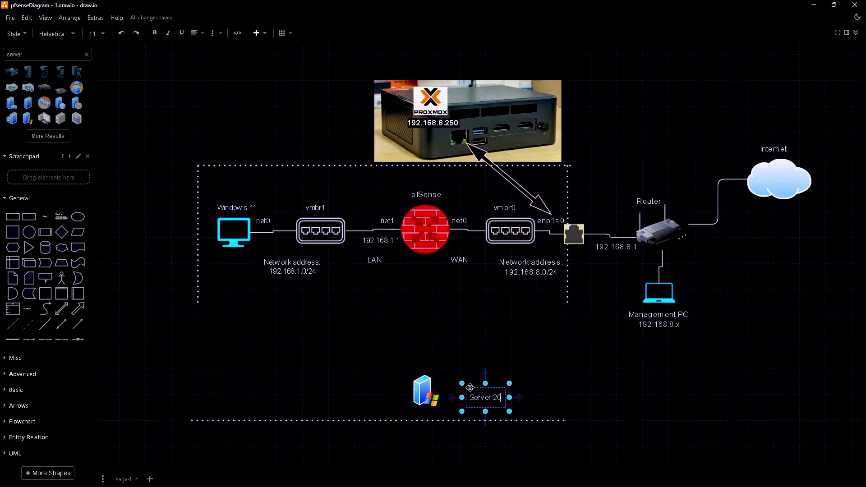
text(22)
click(525, 397)
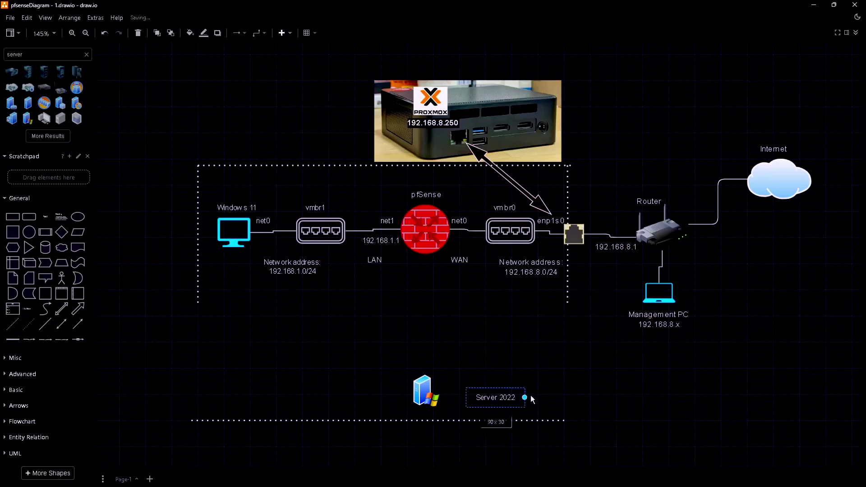
click(485, 397)
drag(485, 397, 436, 412)
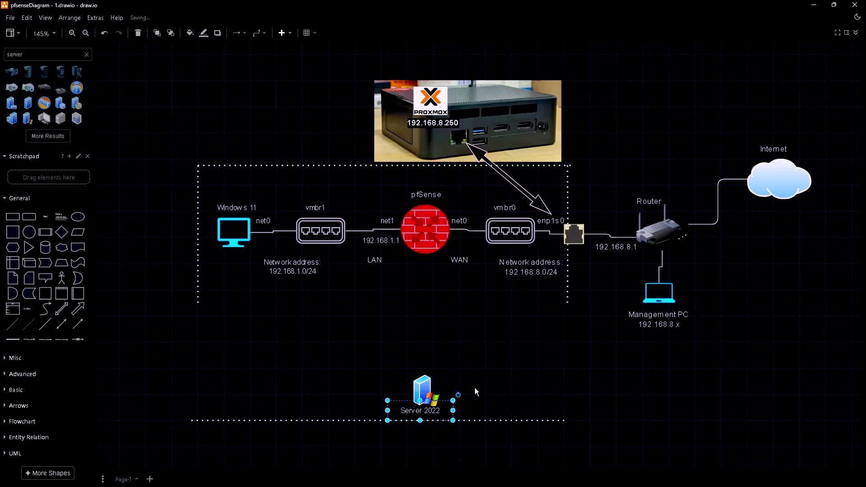
click(482, 377)
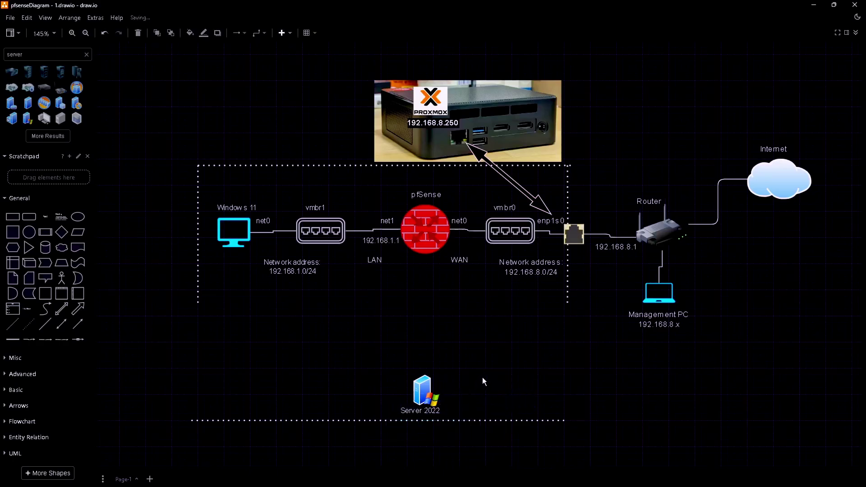
right_click(500, 231)
key(Escape)
Step: Paste a copy of the switch below pfSense and label it 'vmbr2'
right_click(415, 312)
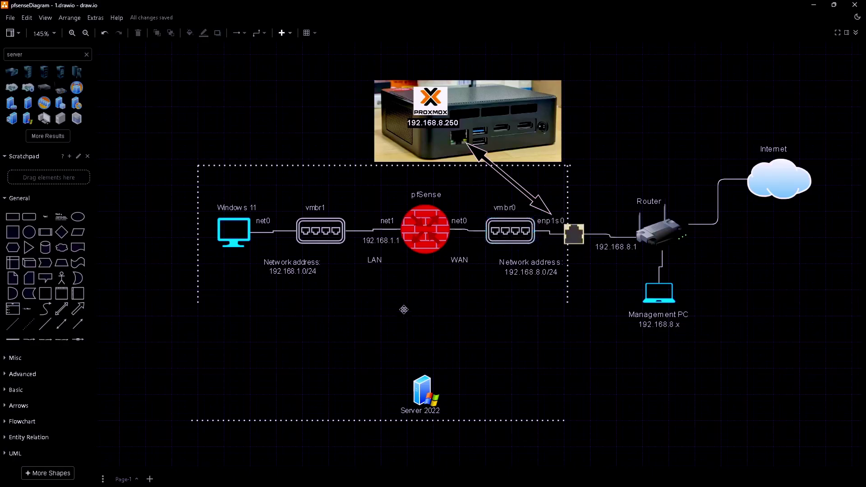
click(436, 330)
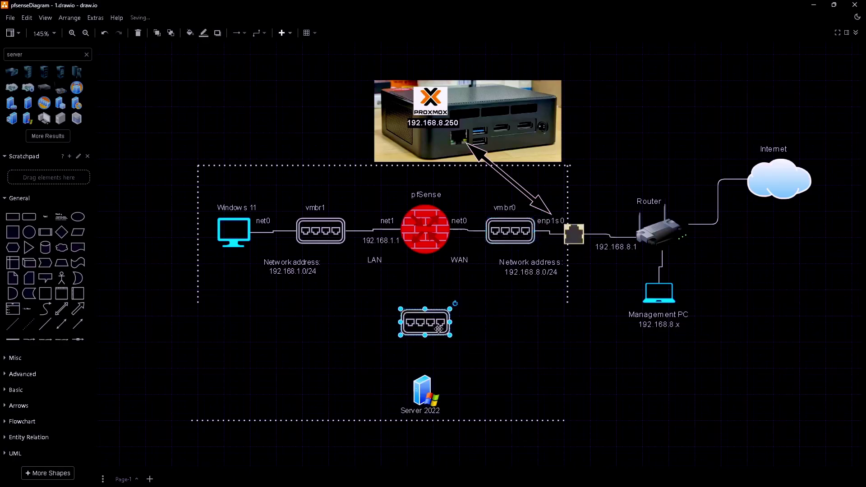
double_click(405, 301)
text(vm)
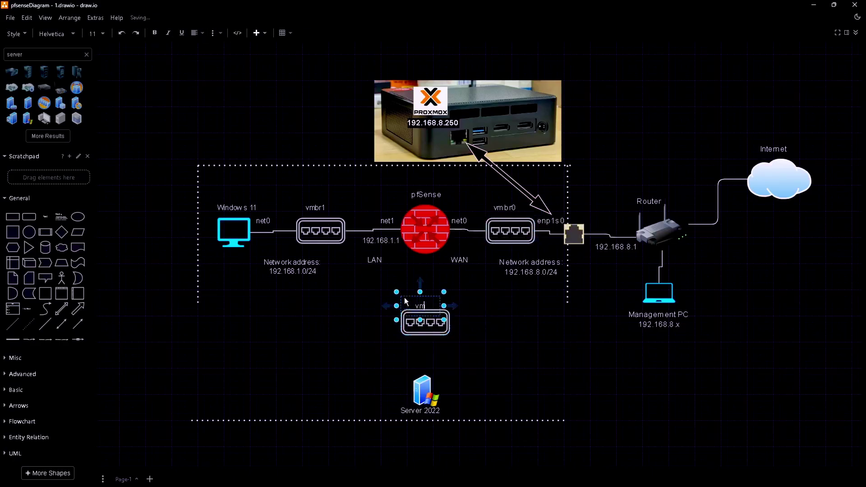
text(br2)
click(407, 300)
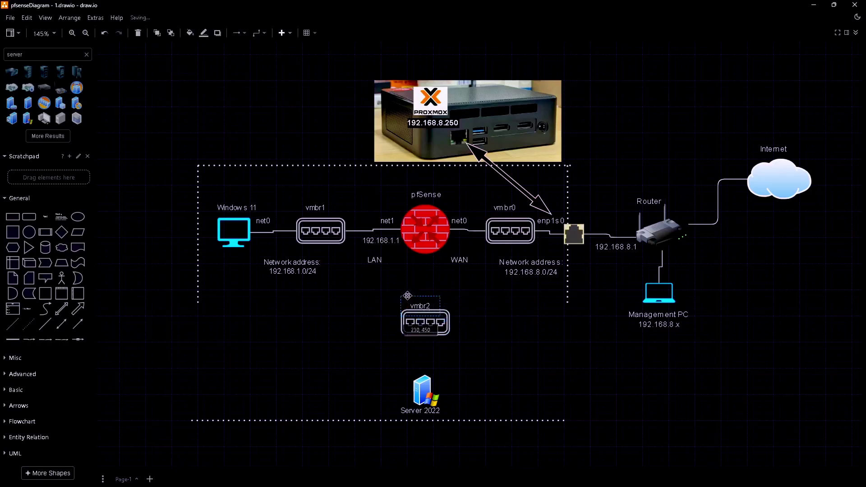
drag(407, 301, 407, 299)
click(472, 299)
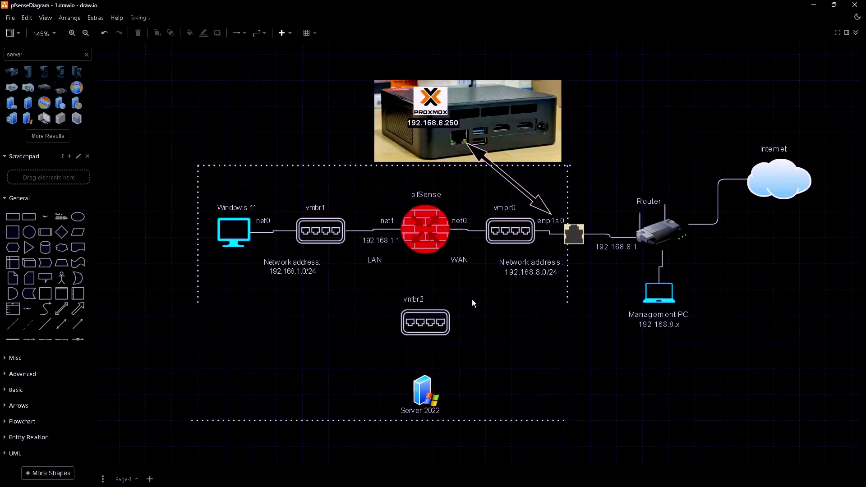
Step: Connect pfSense to the vmbr2 switch with a line labelled 'net2'
double_click(415, 262)
text(net)
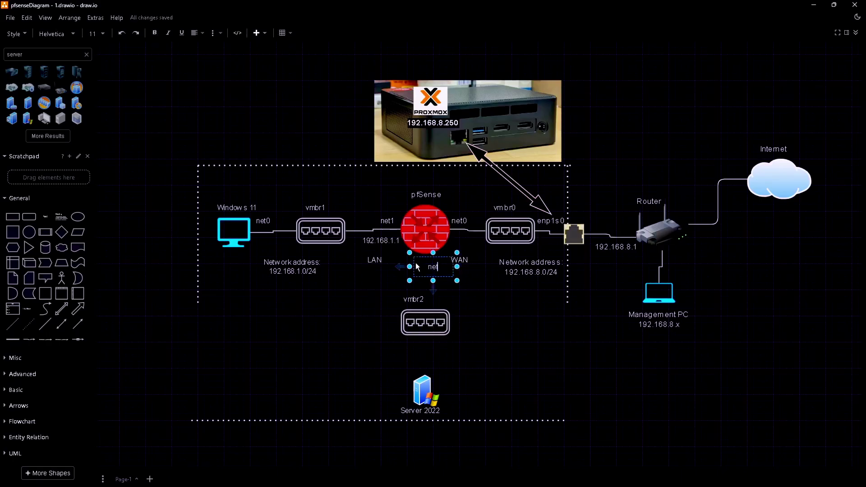
text(2)
key(Escape)
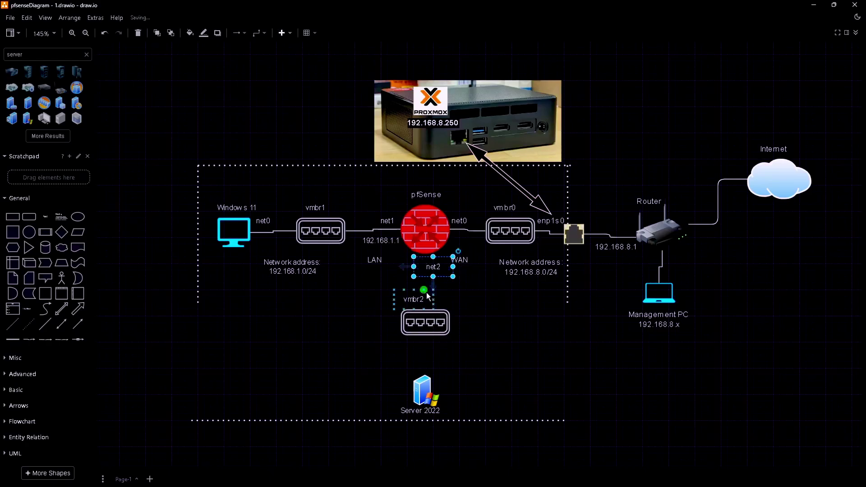
click(429, 299)
key(Escape)
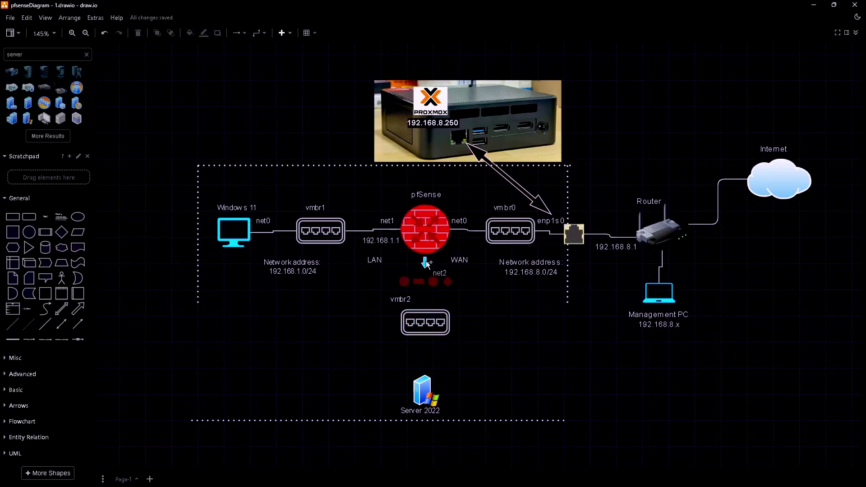
drag(426, 265, 414, 298)
click(408, 299)
drag(439, 272, 413, 260)
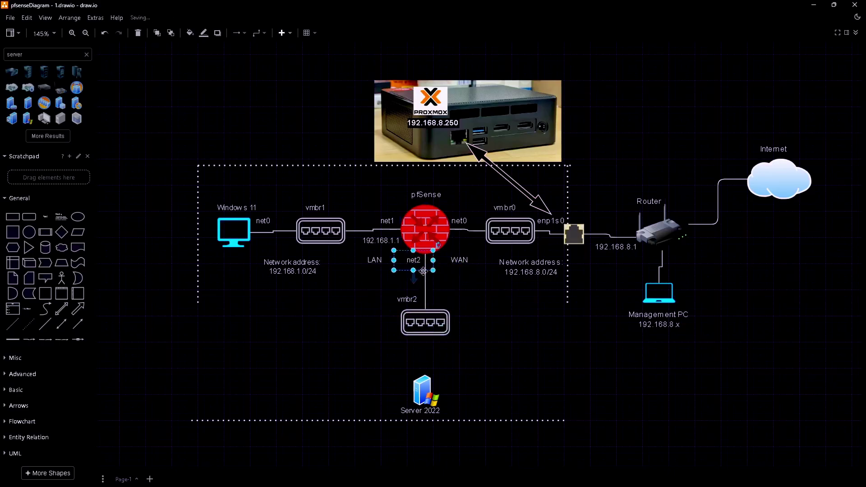
click(451, 290)
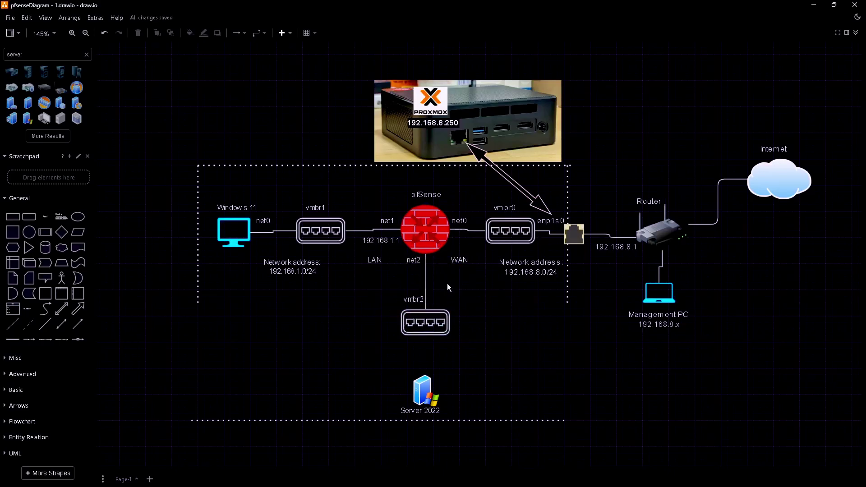
Step: Add 'DMZ' and '192.168.2.1' labels beside the vmbr2 line, plus a 'net0' label near Server 2022
double_click(448, 286)
text(DMZ)
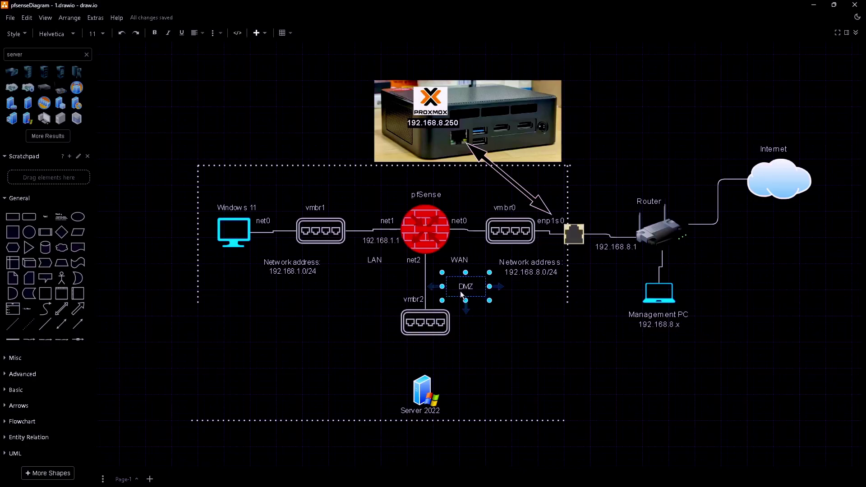
drag(460, 291, 446, 302)
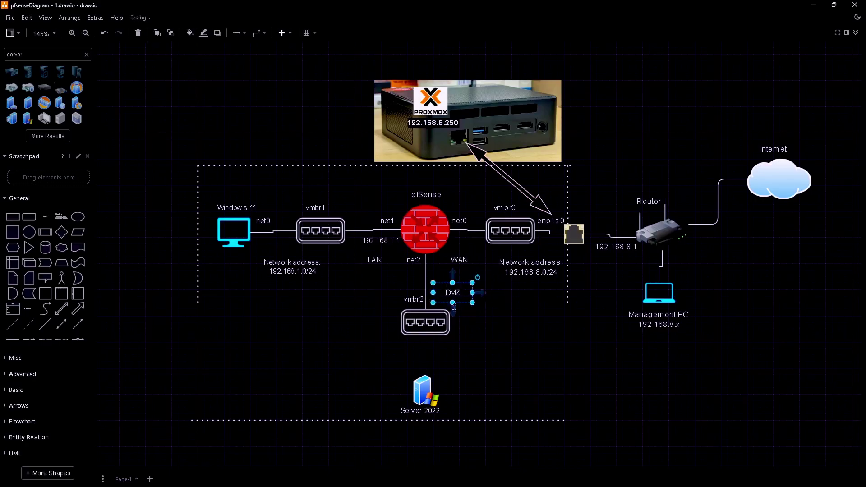
click(473, 332)
double_click(440, 280)
text(192.168.2)
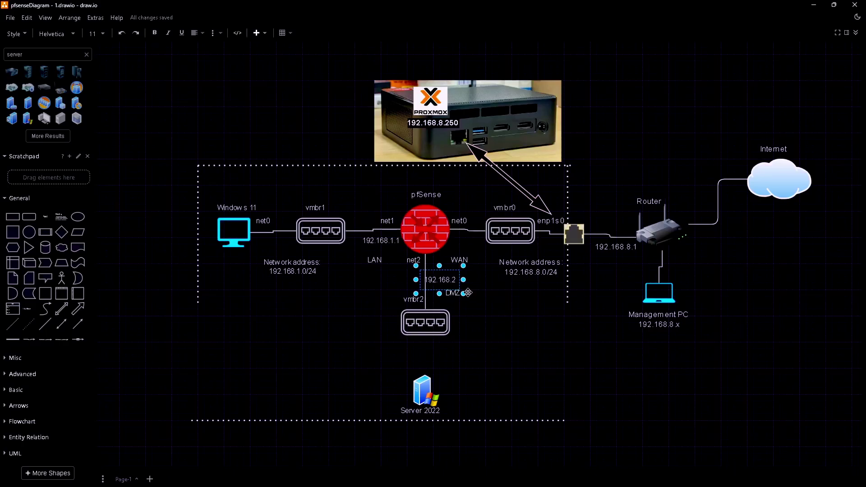
text(.1)
click(506, 362)
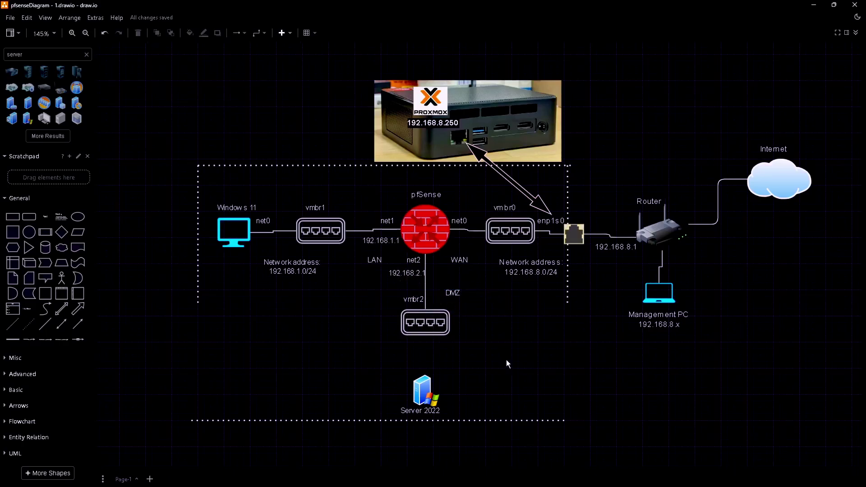
double_click(474, 373)
text(net0)
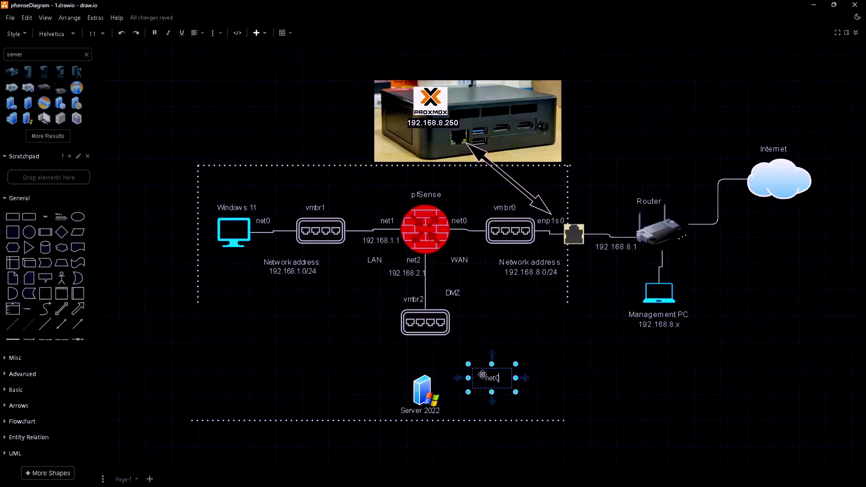
Step: Connect Server 2022 to the vmbr2 switch with the 'net0' label beside the line
drag(474, 376, 437, 375)
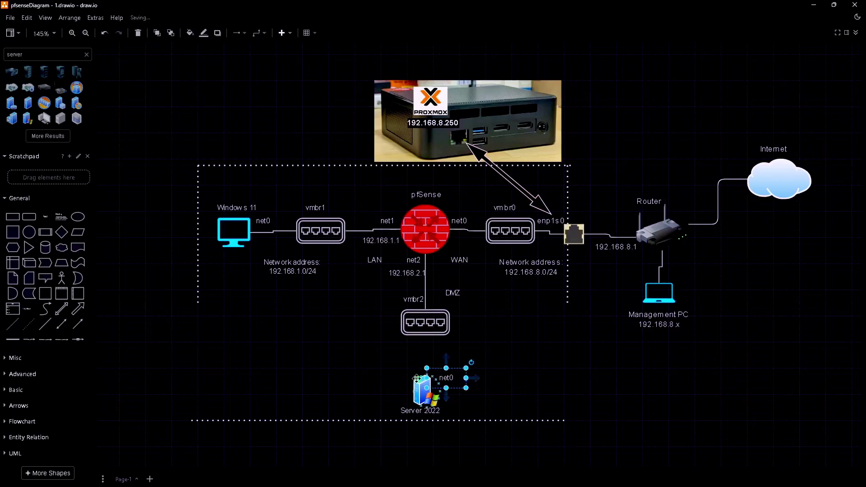
click(419, 385)
drag(427, 367, 428, 336)
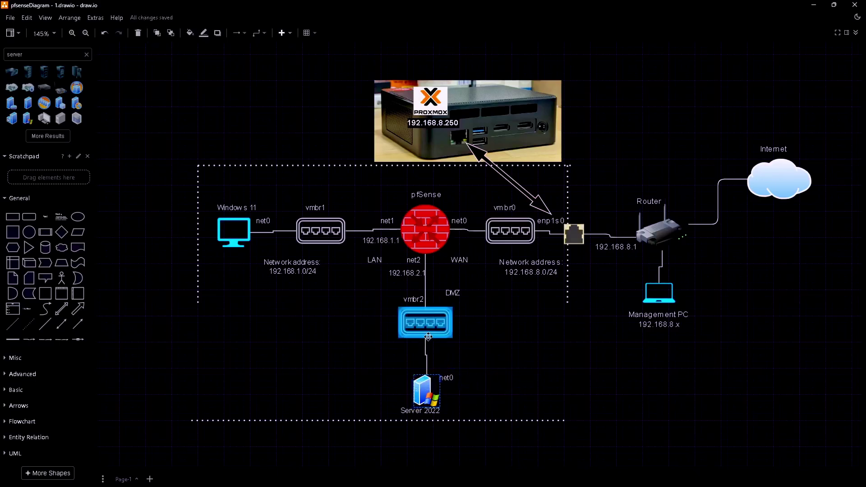
click(446, 378)
drag(447, 378, 417, 371)
click(468, 374)
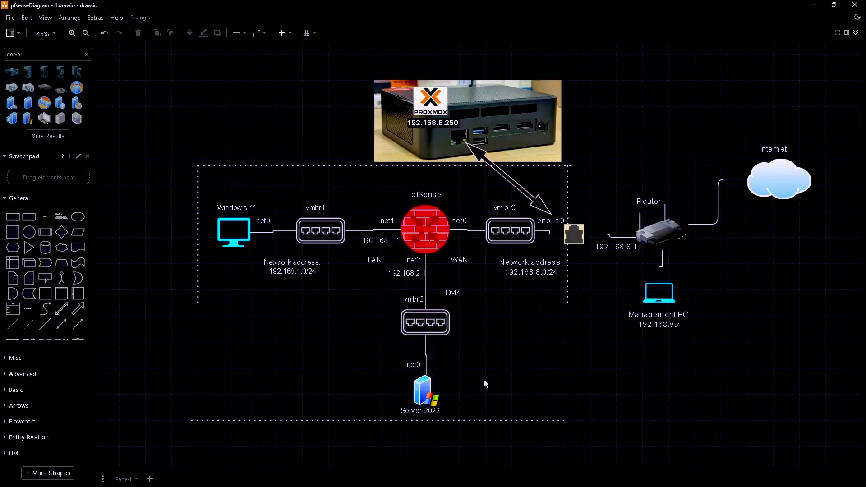
Step: Extend the left and right dotted boundary lines down to meet the bottom line
click(427, 227)
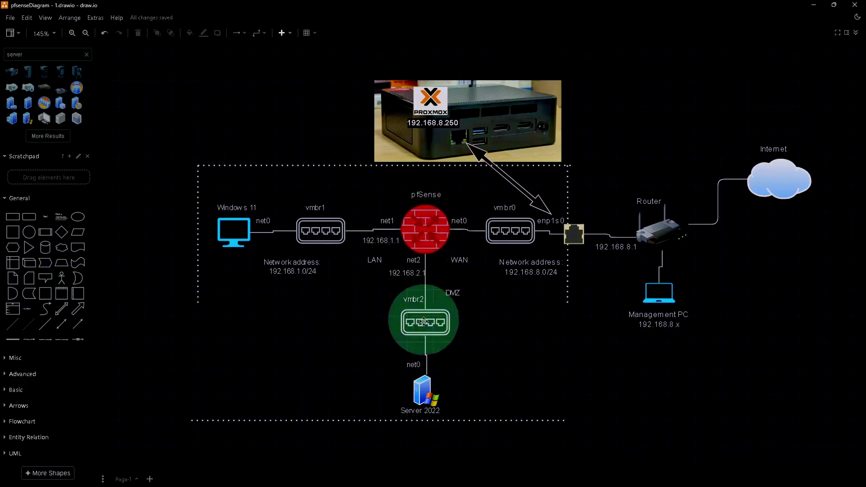
click(424, 392)
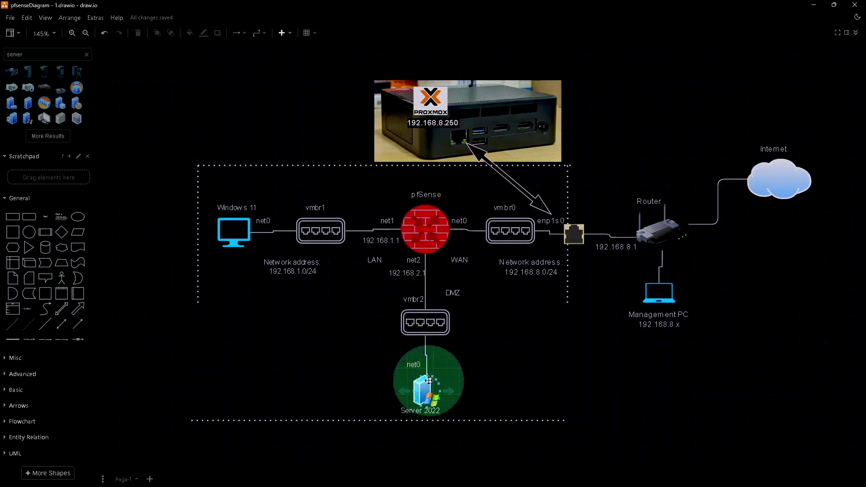
click(429, 242)
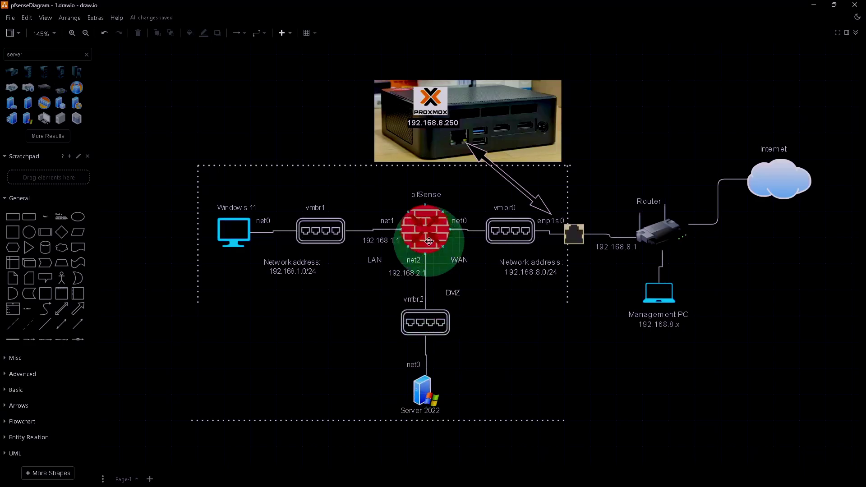
click(196, 304)
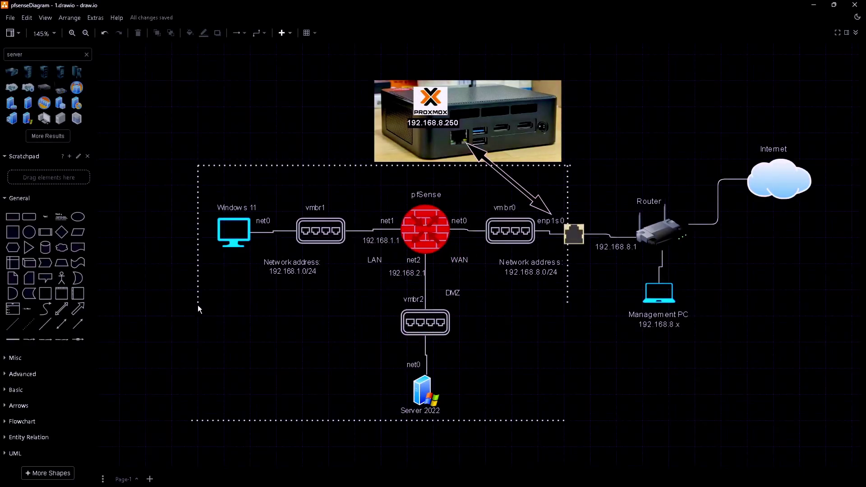
click(198, 303)
drag(195, 419, 195, 420)
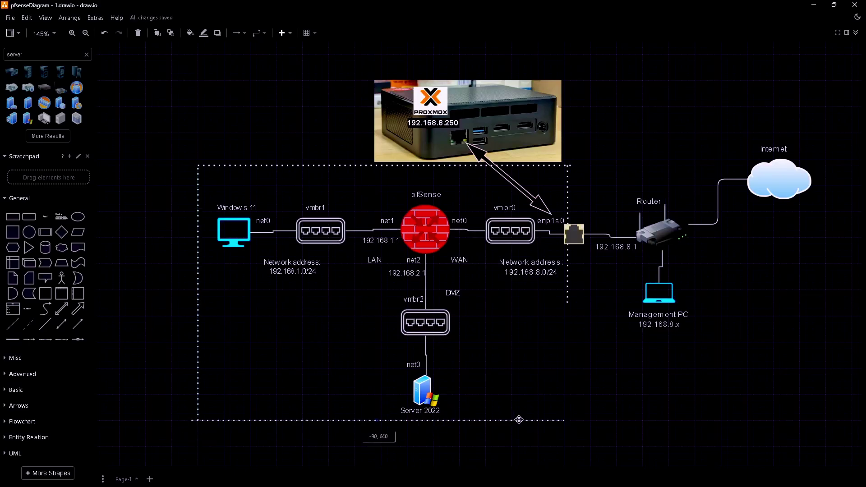
click(524, 420)
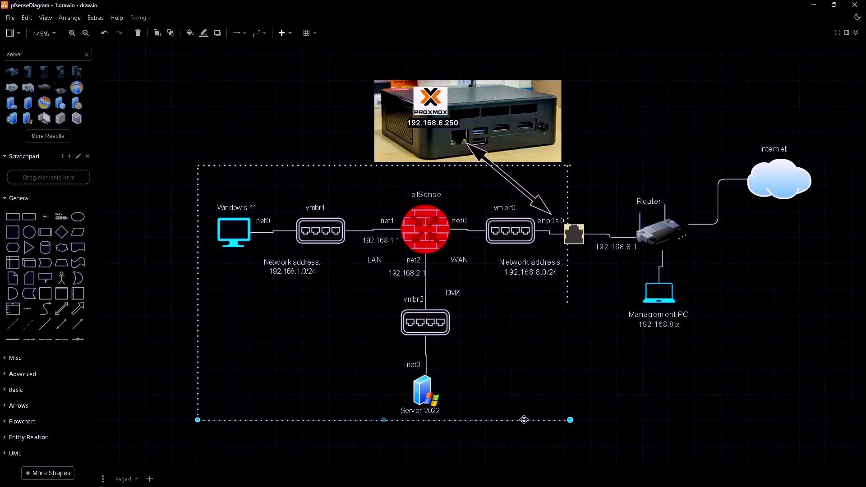
click(567, 304)
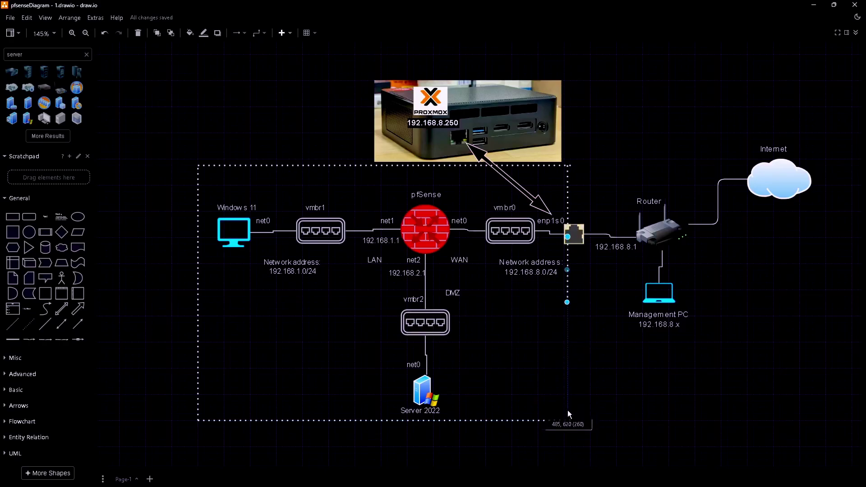
drag(568, 420, 568, 420)
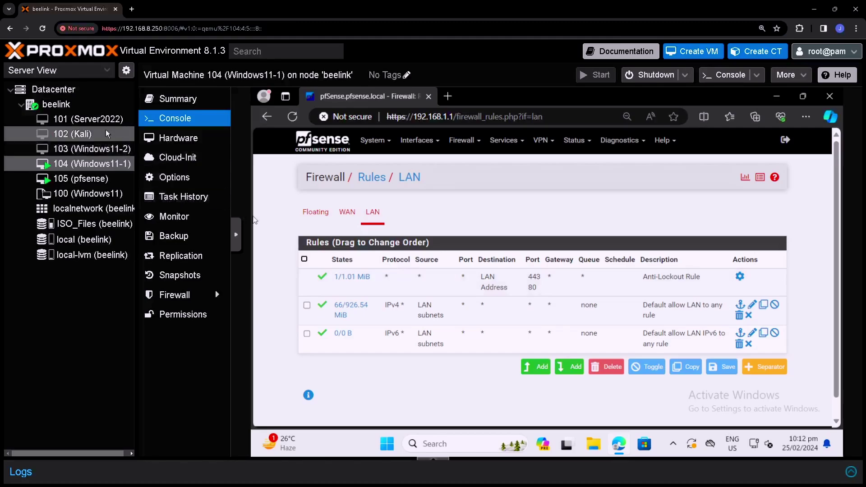
Step: Create a Linux bridge named vmbr2 in node beelink's network settings
click(80, 105)
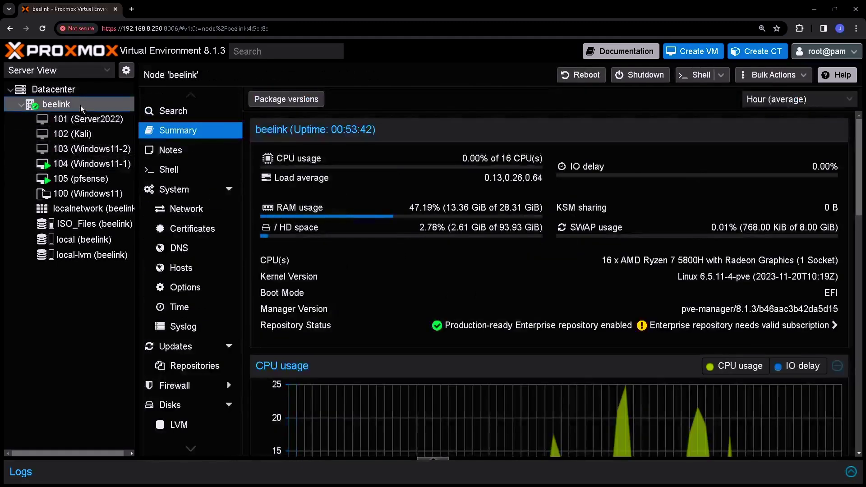
click(182, 210)
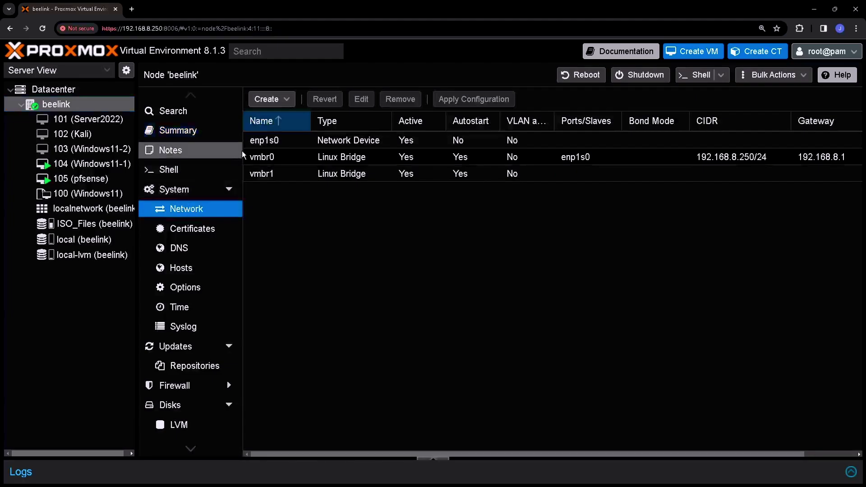
click(284, 103)
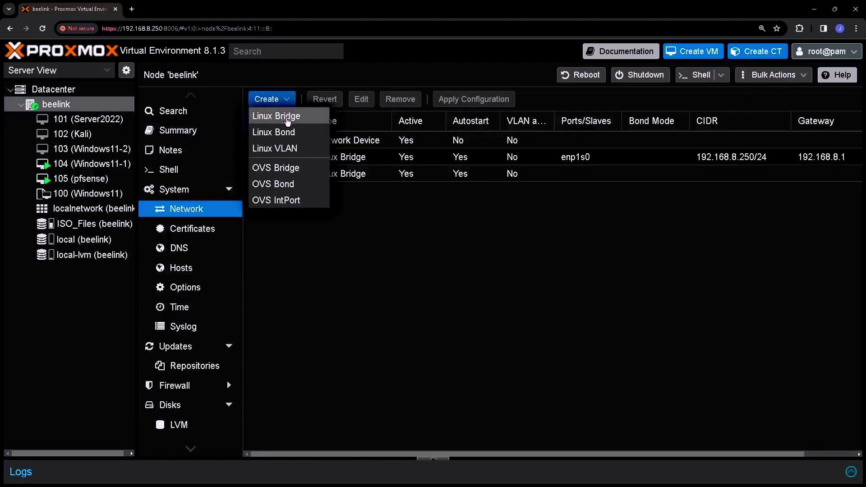
click(287, 118)
click(342, 220)
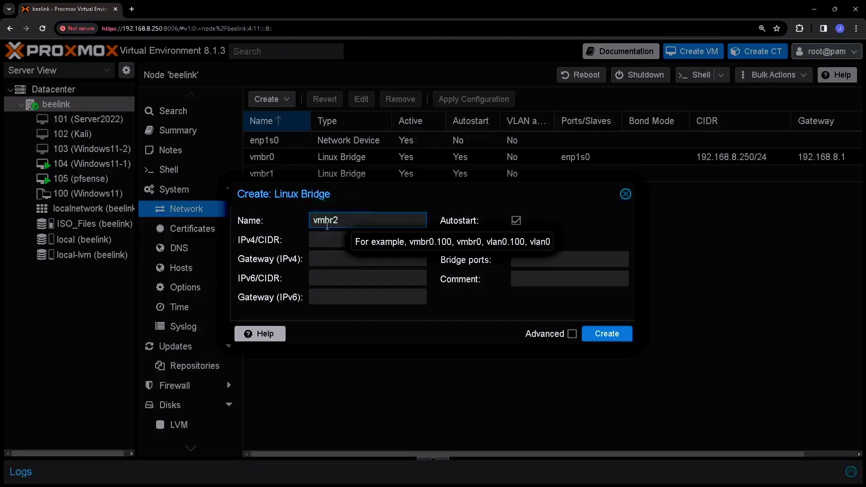
click(610, 339)
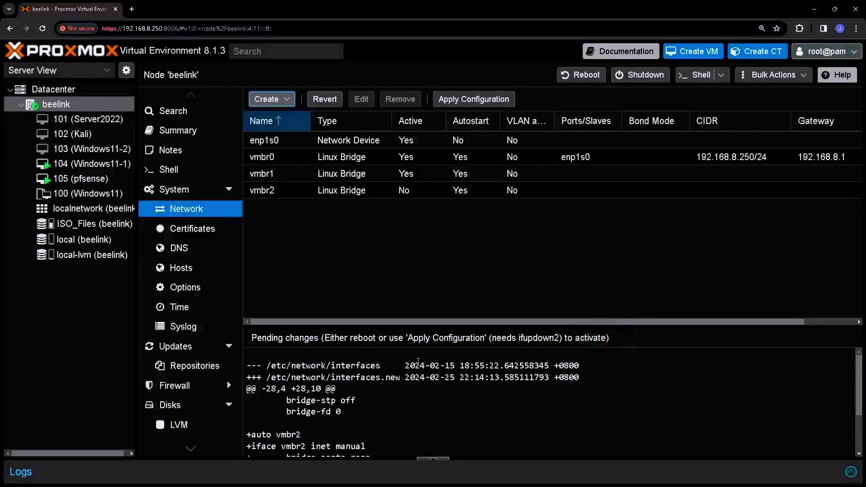
Step: Apply the pending network configuration so vmbr2 becomes active, then select pfsense VM 105
drag(418, 361, 434, 184)
click(477, 100)
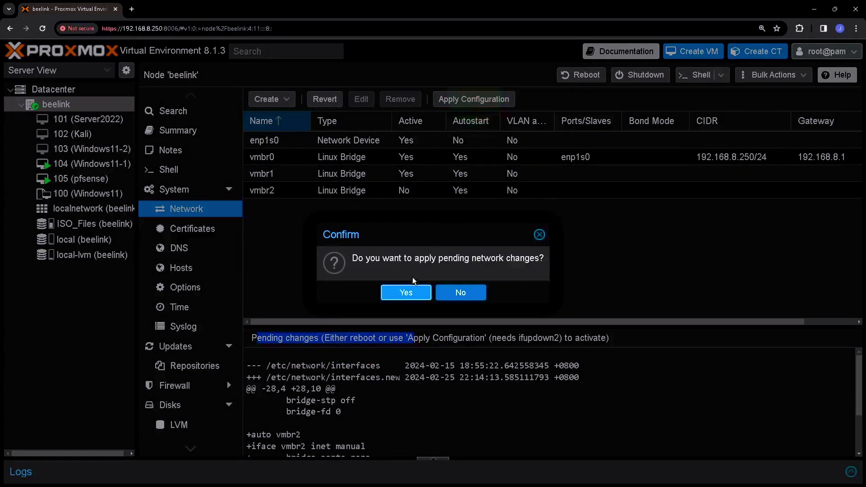
click(407, 292)
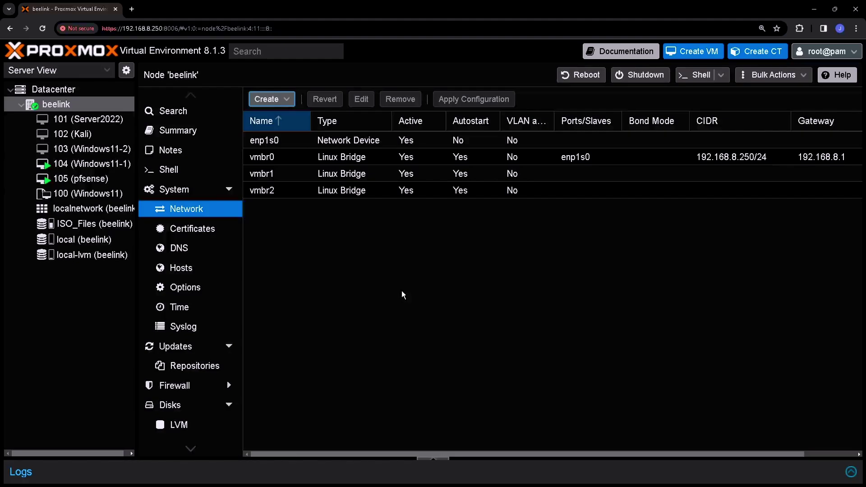
click(276, 191)
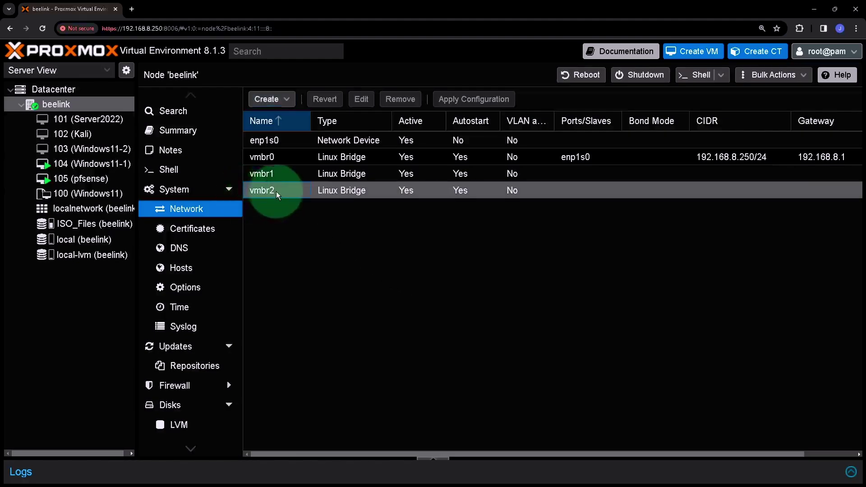
click(87, 177)
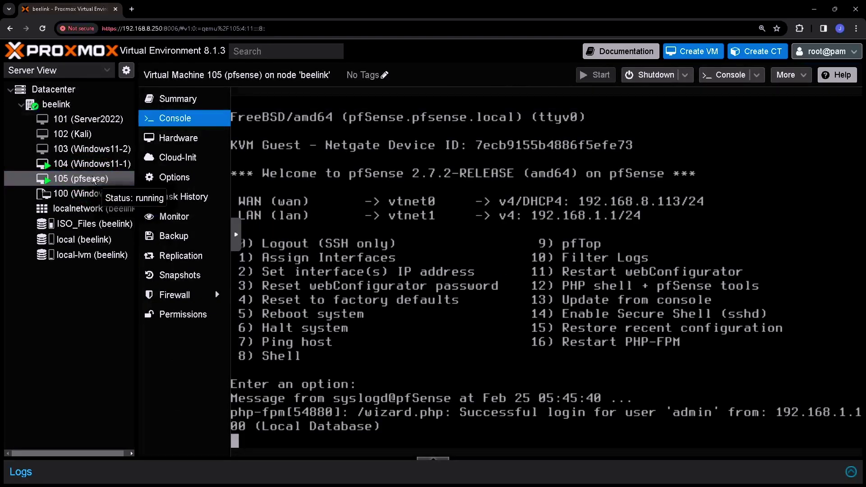
Step: Add a third VirtIO network device, net2, on bridge vmbr2 to pfsense VM 105's hardware
click(196, 139)
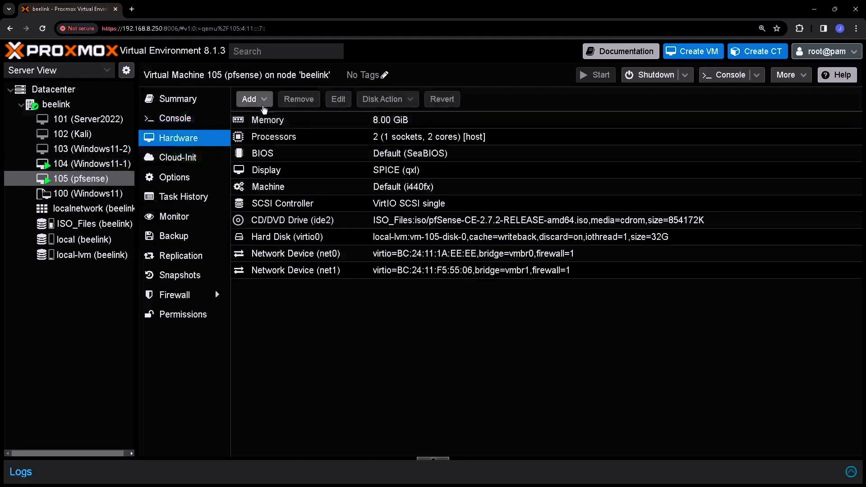
click(264, 100)
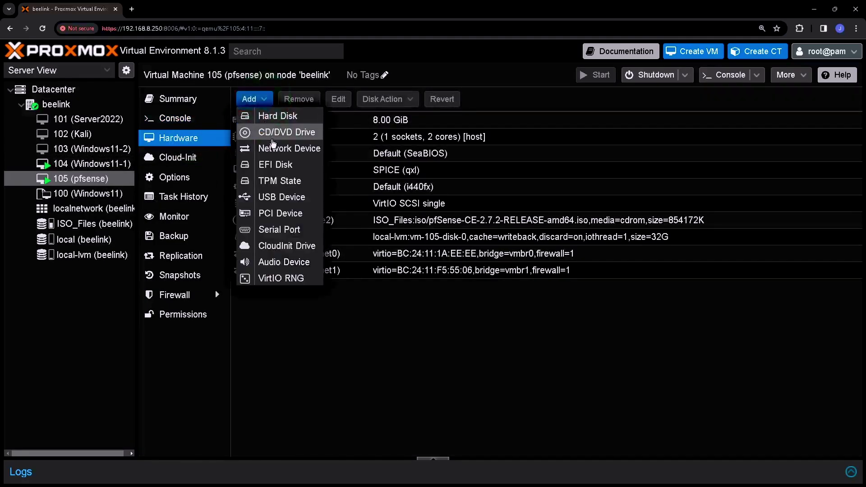
click(299, 149)
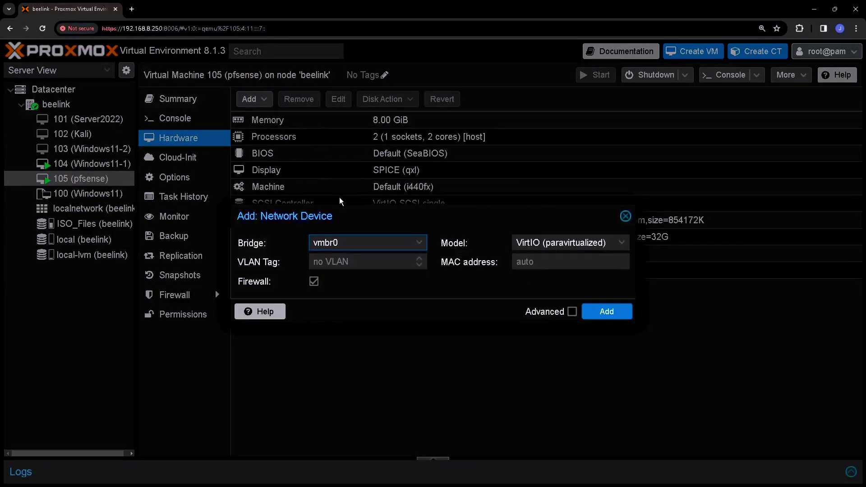
click(424, 244)
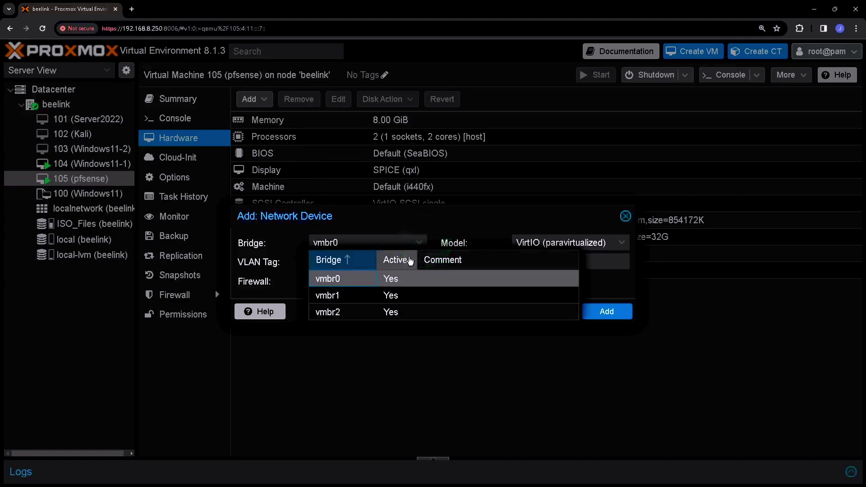
click(337, 312)
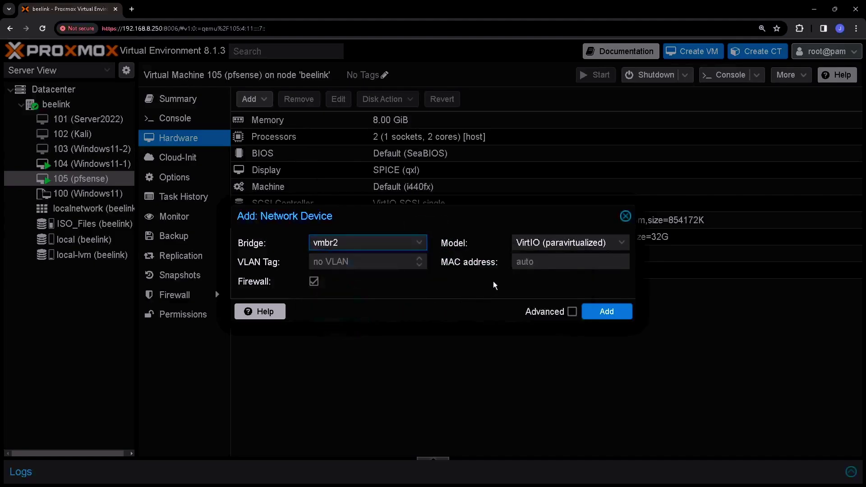
click(606, 311)
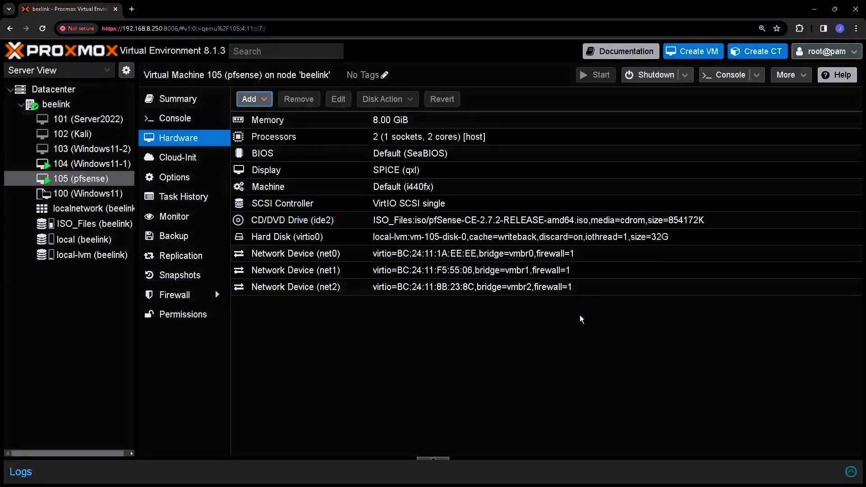
click(323, 293)
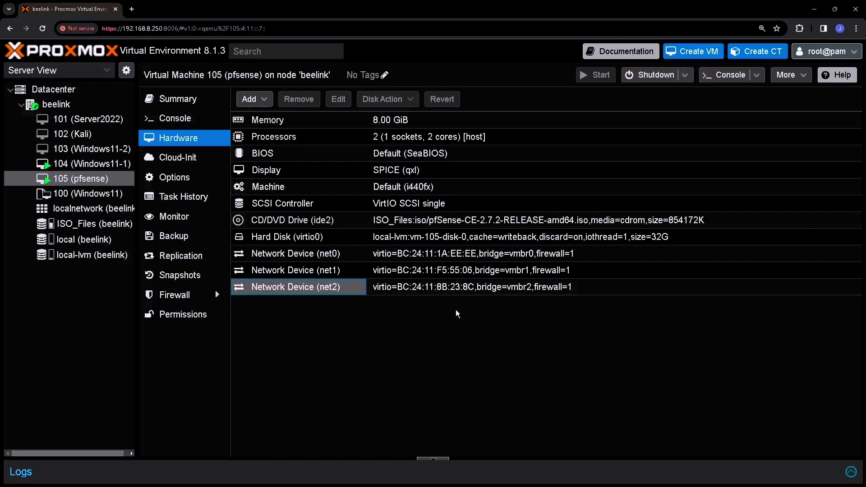
Step: In the Windows11-1 console, go to pfSense's Interfaces > Assignments page
click(109, 164)
click(191, 120)
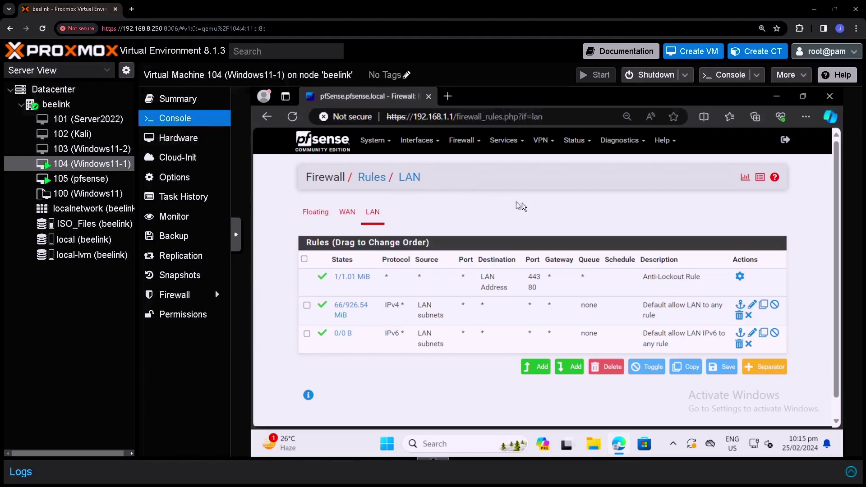
click(432, 143)
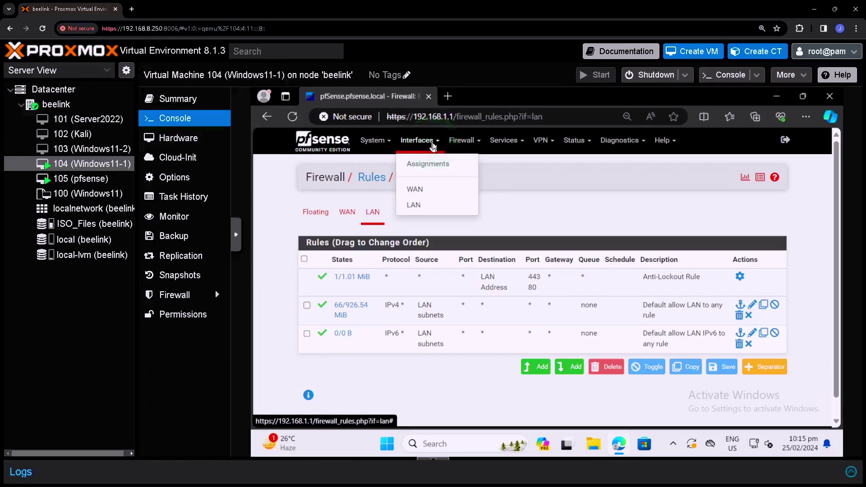
click(421, 166)
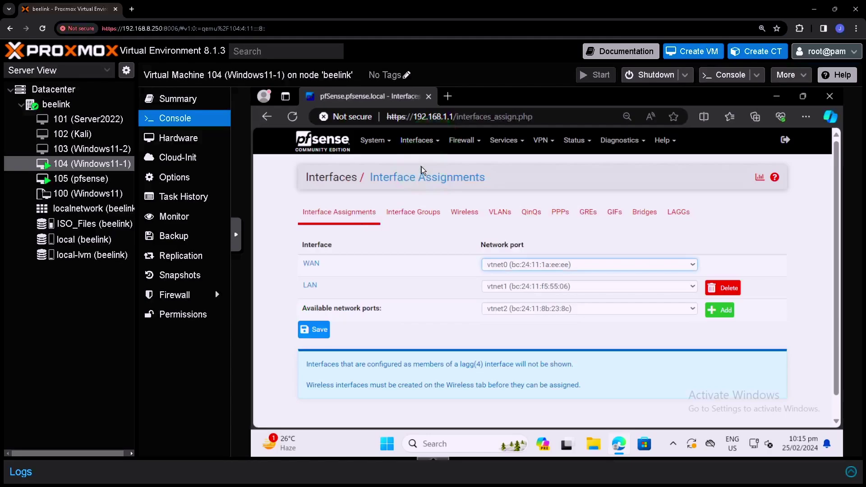
Step: Assign port vtnet2 as new interface OPT1 and open its configuration page
click(487, 311)
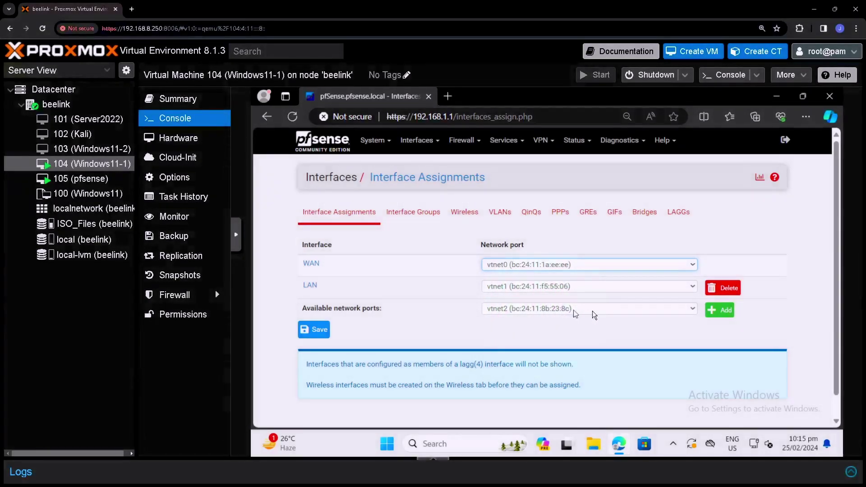
click(719, 310)
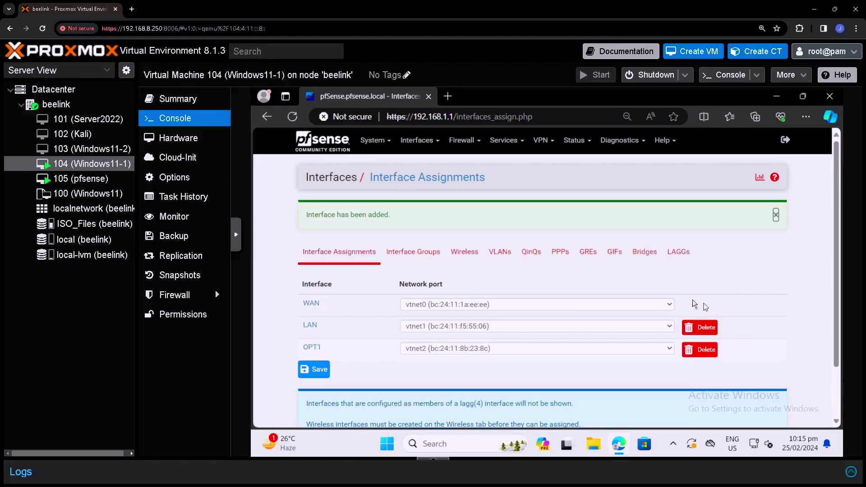
scroll(653, 291, down, 1)
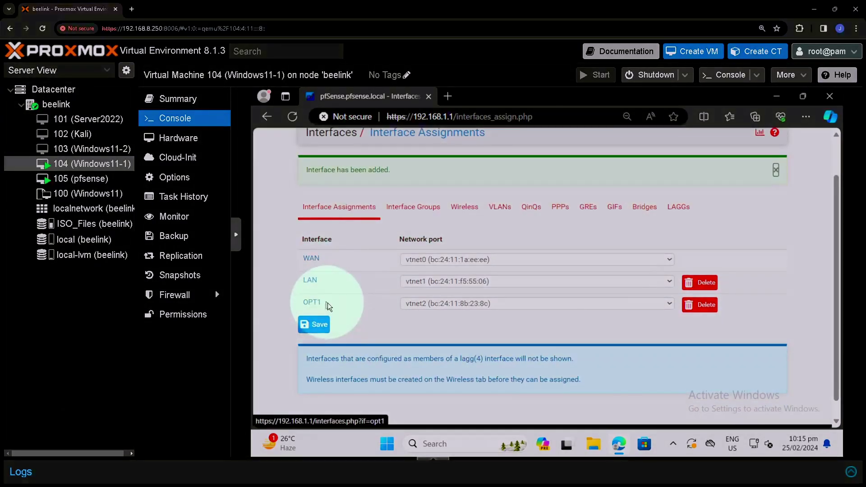
click(316, 302)
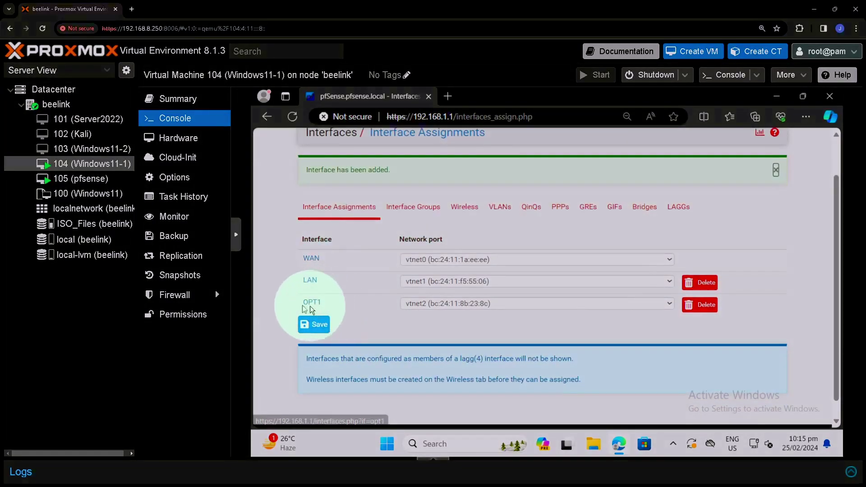
click(421, 307)
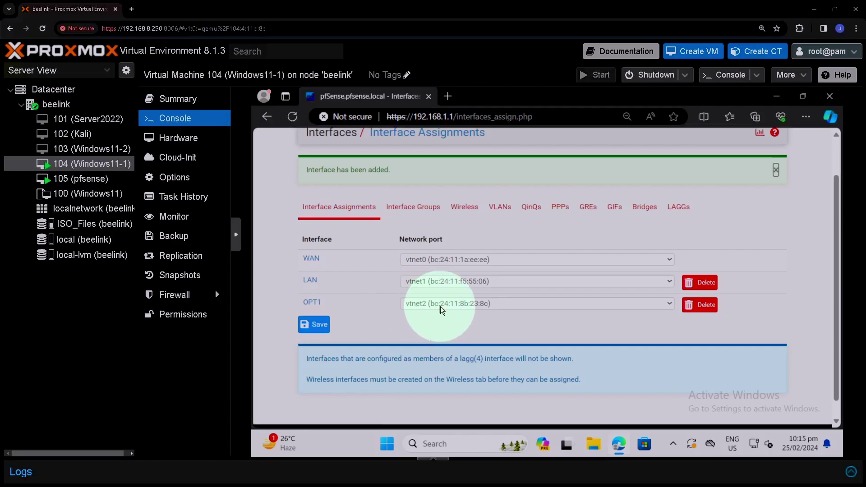
Step: Enable OPT1 with description DMZ and a Static IPv4 configuration type
click(311, 303)
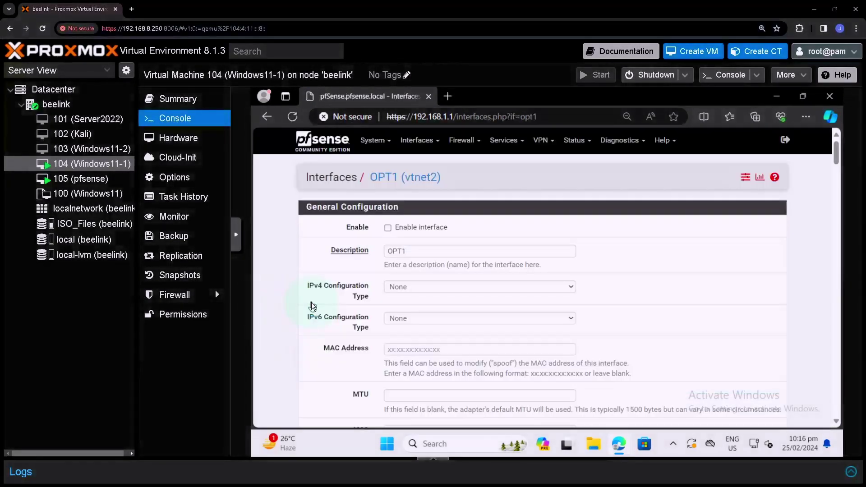
click(416, 254)
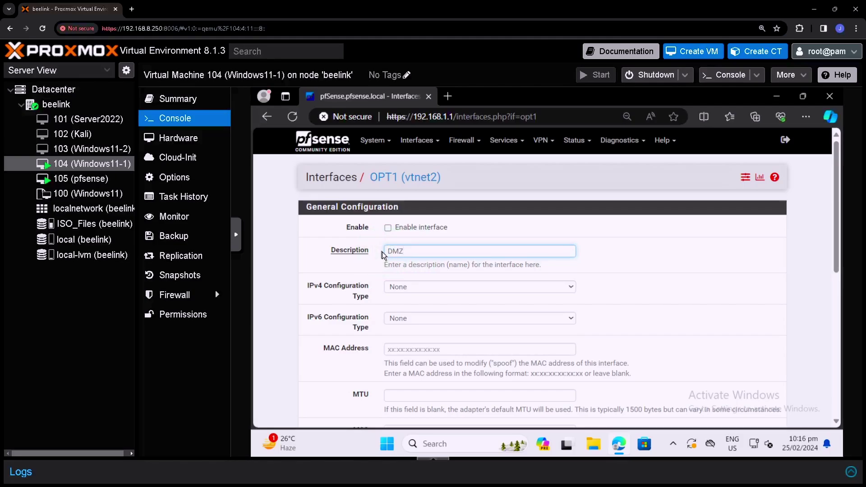
click(387, 228)
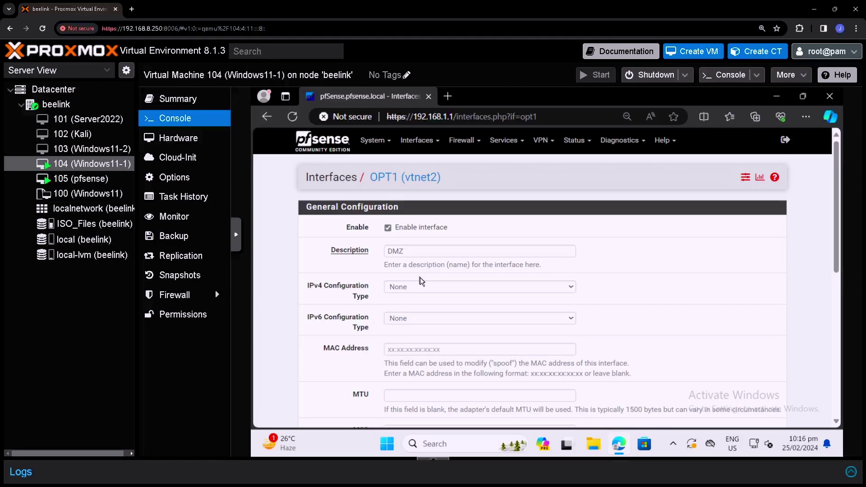
click(426, 289)
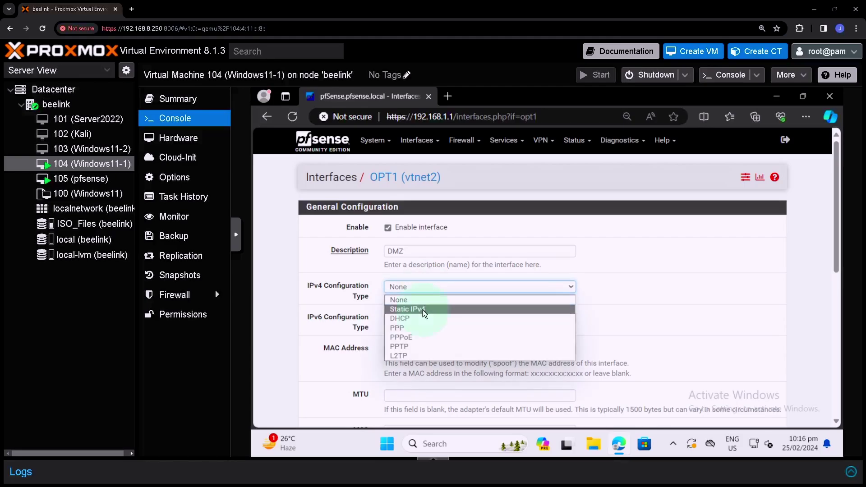
click(423, 310)
scroll(424, 310, down, 2)
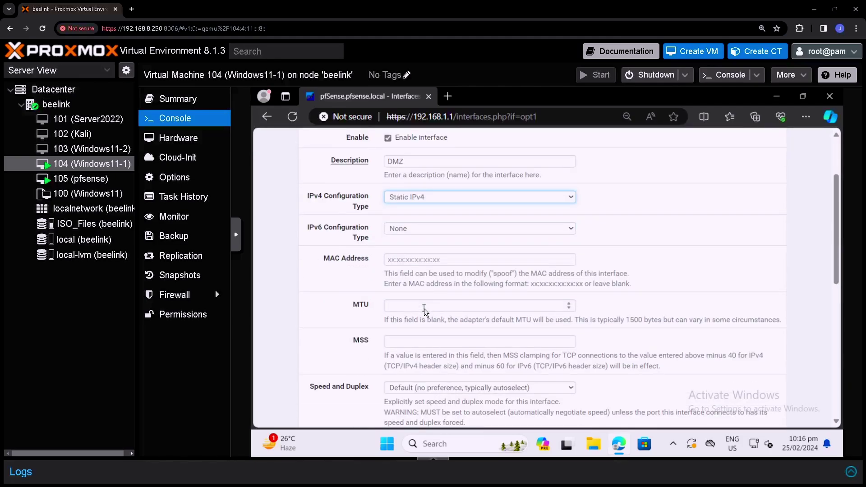
scroll(424, 308, down, 3)
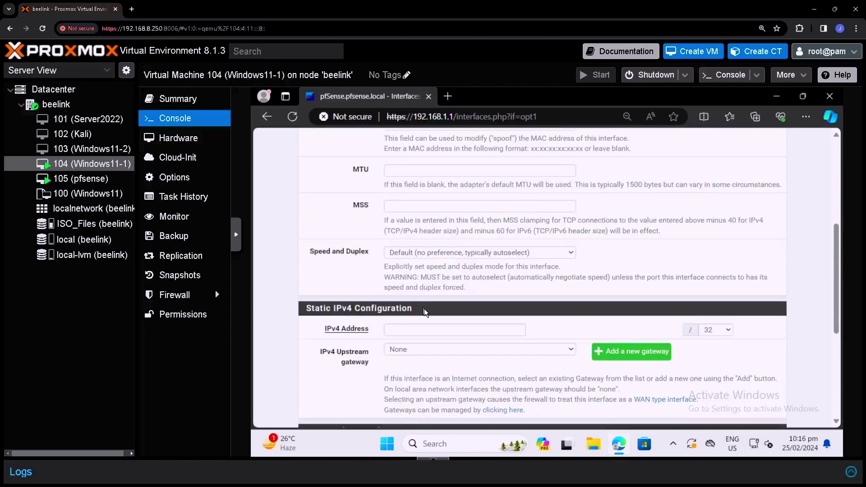
scroll(424, 309, down, 1)
Step: Give DMZ the address 192.168.2.1/24, save, and apply the changes
click(406, 284)
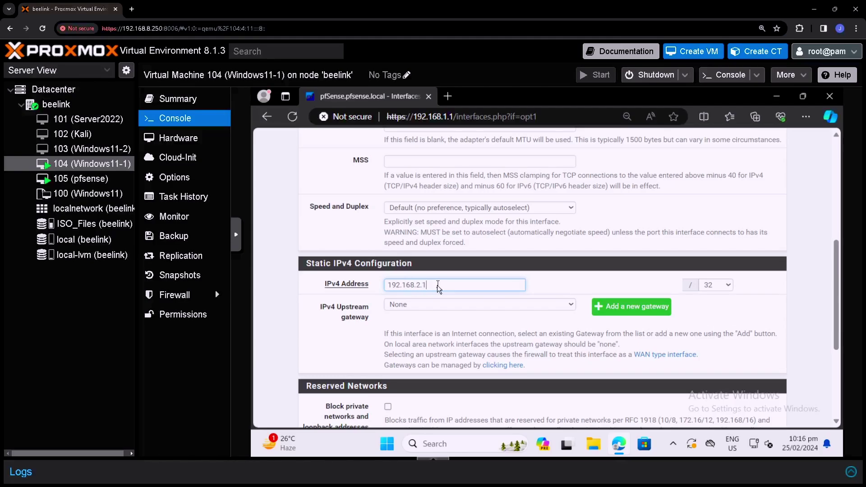
click(724, 285)
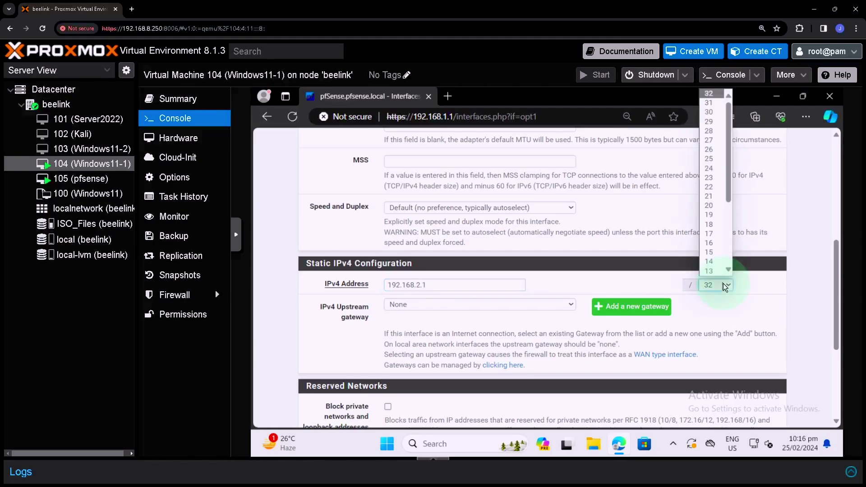
click(714, 169)
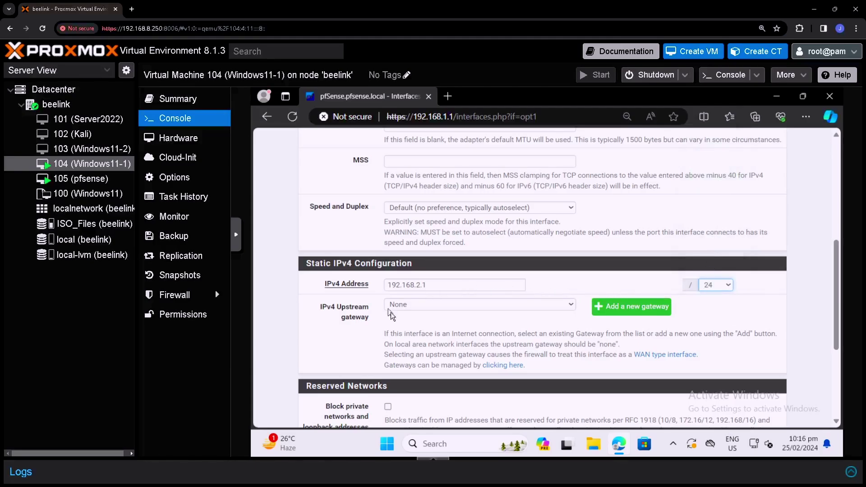
scroll(404, 323, down, 4)
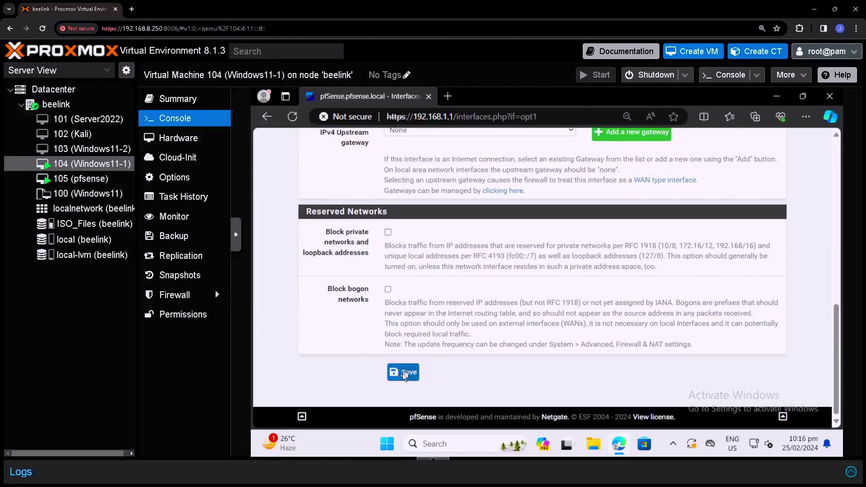
click(402, 373)
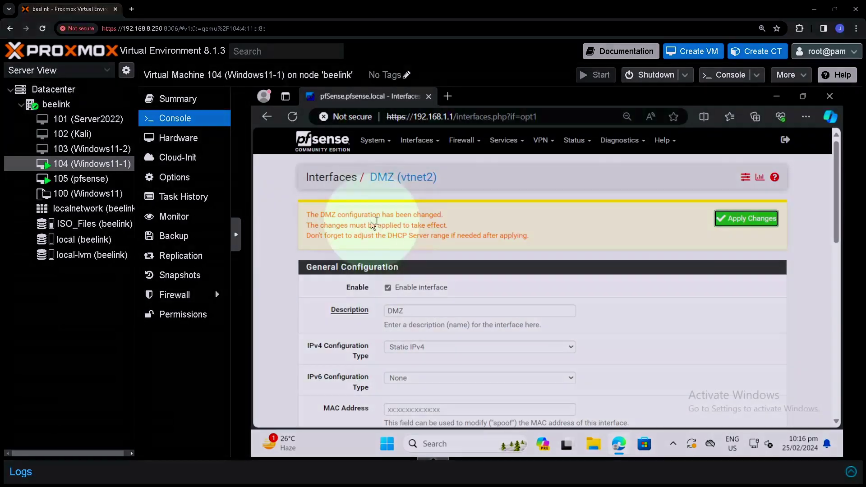
click(306, 222)
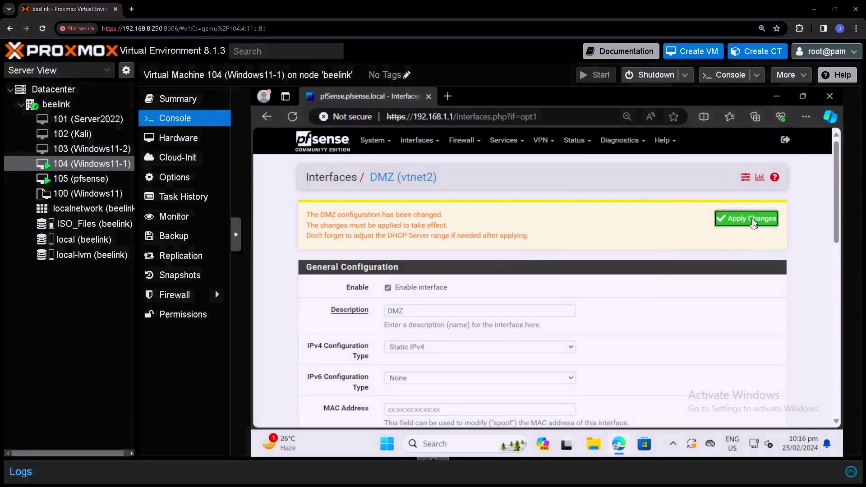
click(753, 222)
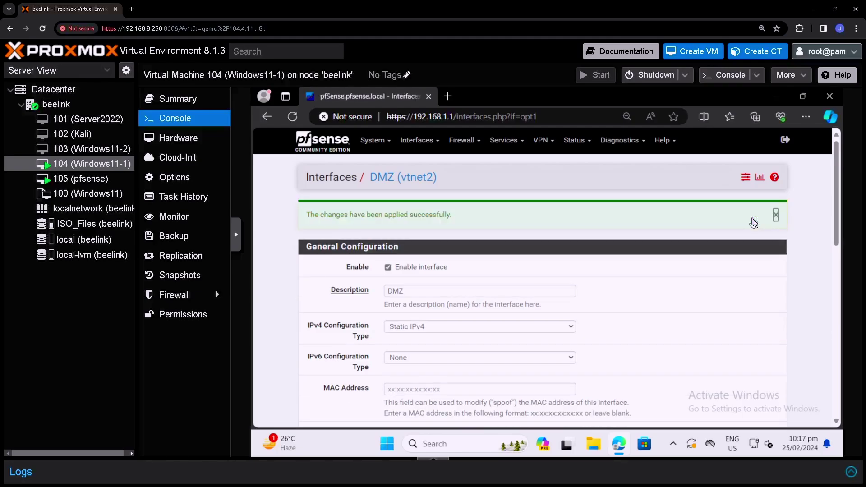
Step: Enable pfSense's DHCP server on the DMZ tab for subnet 192.168.2.0/24
click(516, 144)
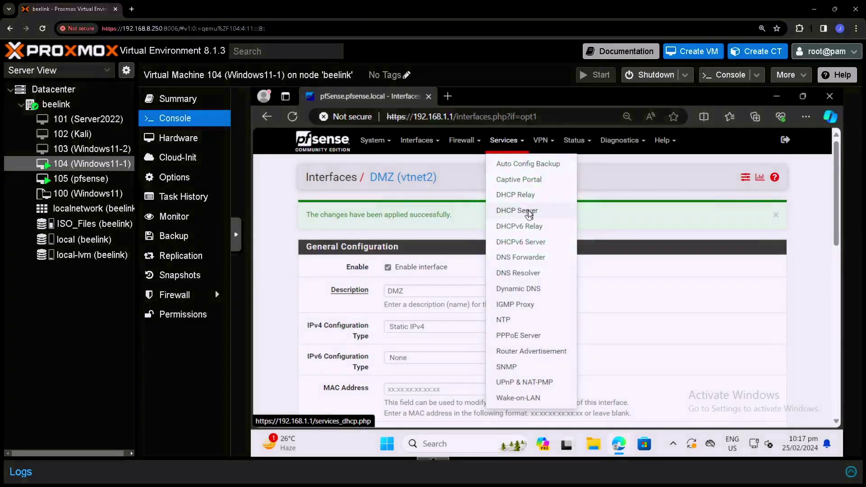
click(528, 210)
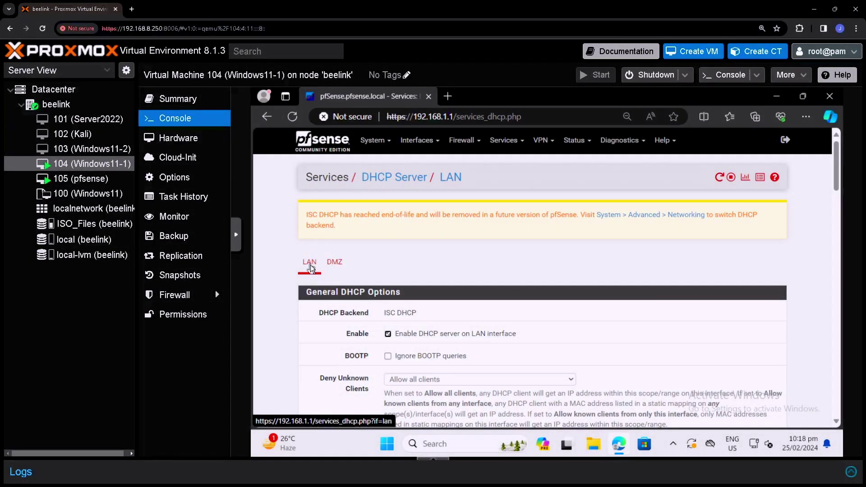
scroll(310, 265, down, 1)
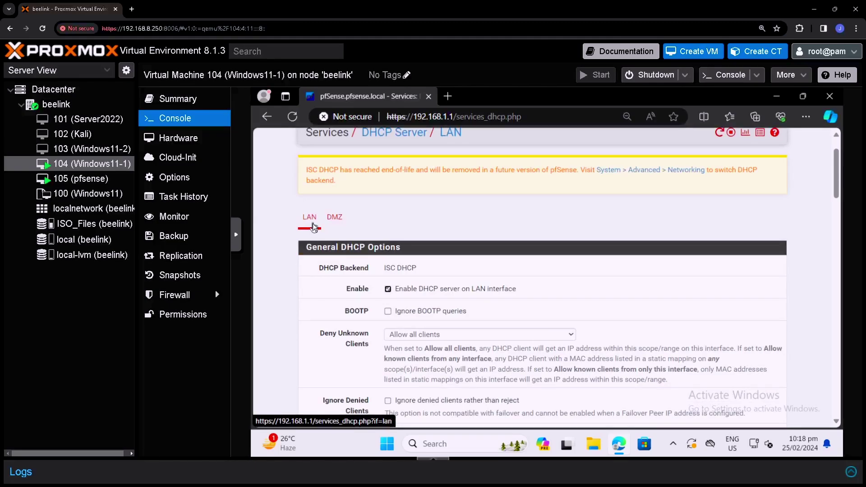
click(342, 223)
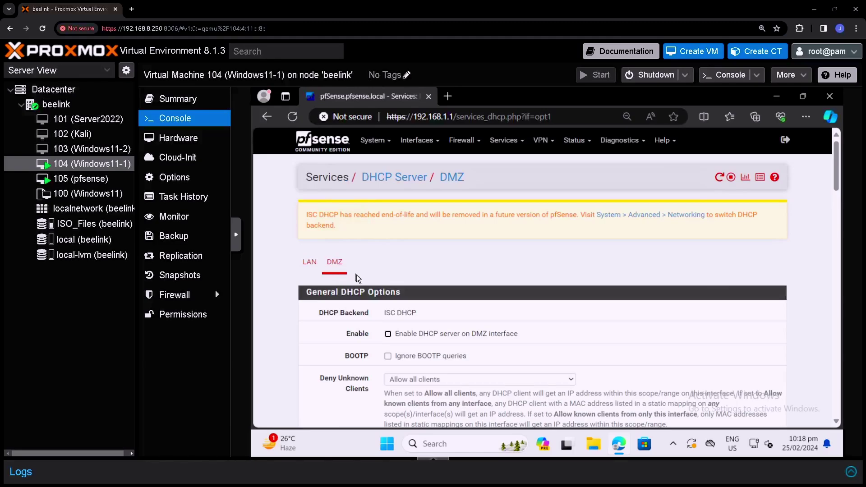
scroll(370, 282, down, 1)
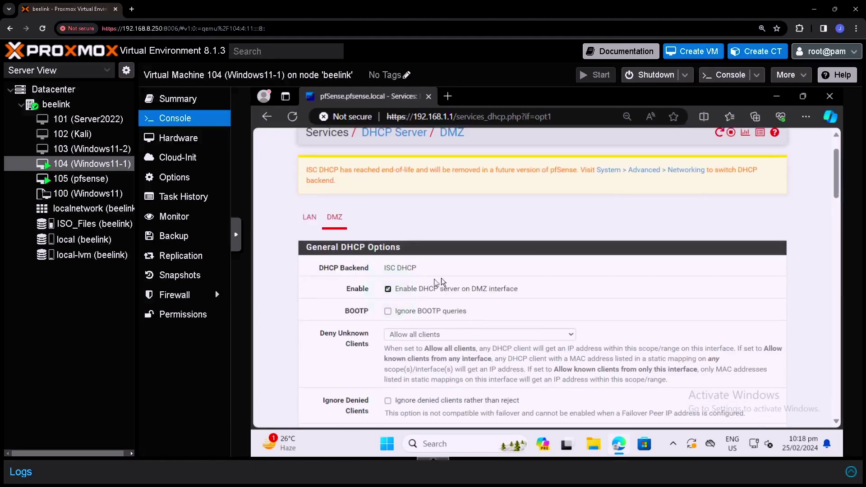
scroll(442, 278, down, 3)
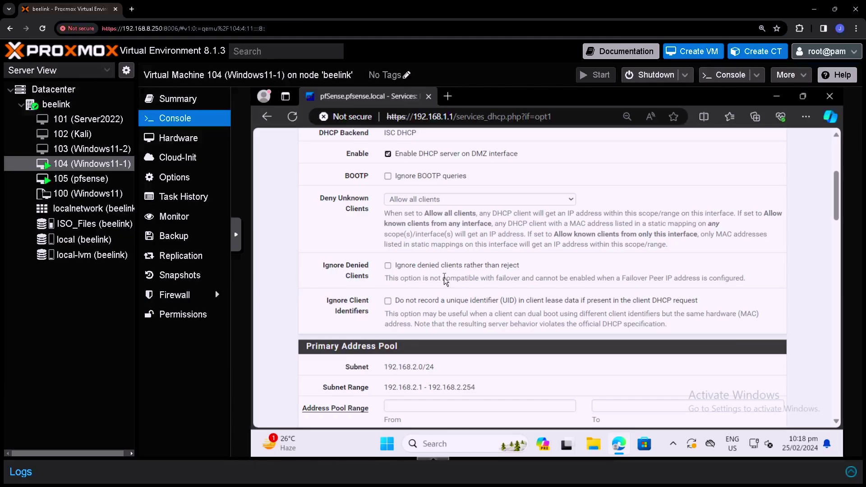
scroll(444, 277, down, 2)
scroll(444, 277, down, 1)
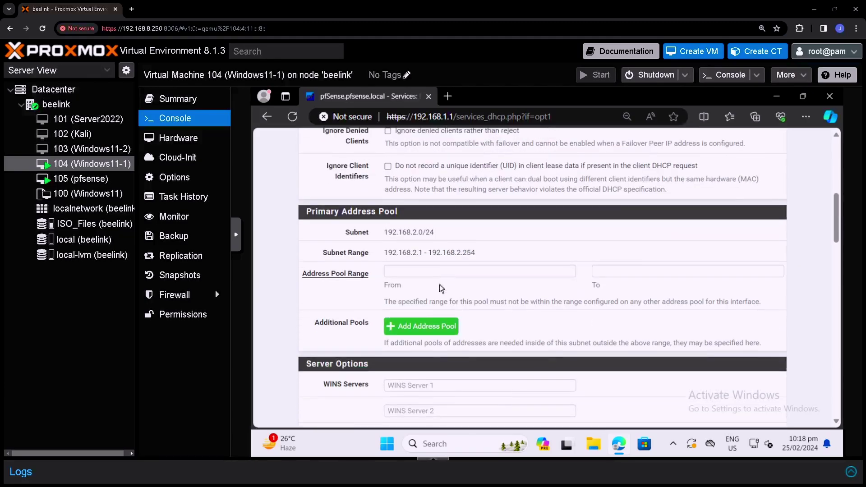
Step: Set the DMZ DHCP address pool to start at 192.168.2.100 and enter its end address
click(401, 272)
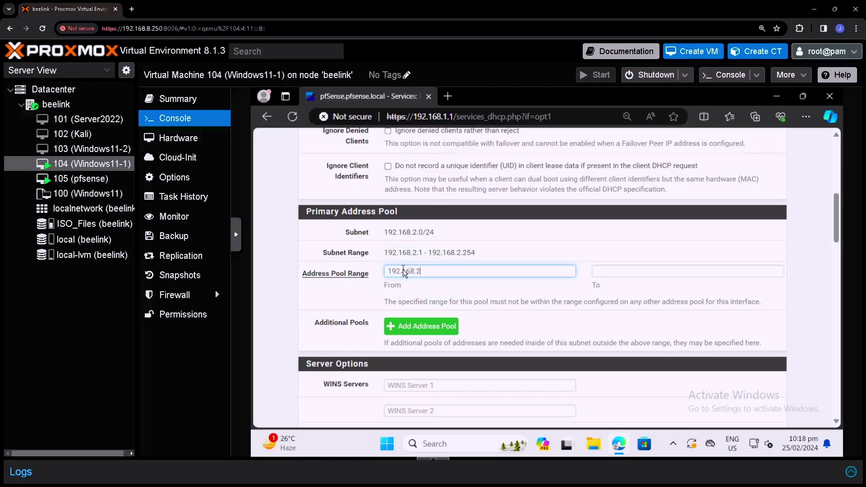
text(192.168.2.100)
click(612, 271)
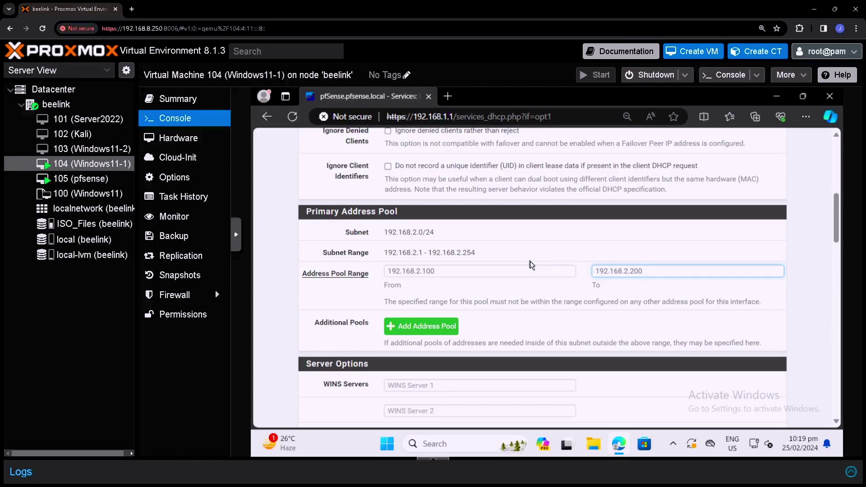
scroll(529, 261, down, 2)
scroll(530, 264, down, 1)
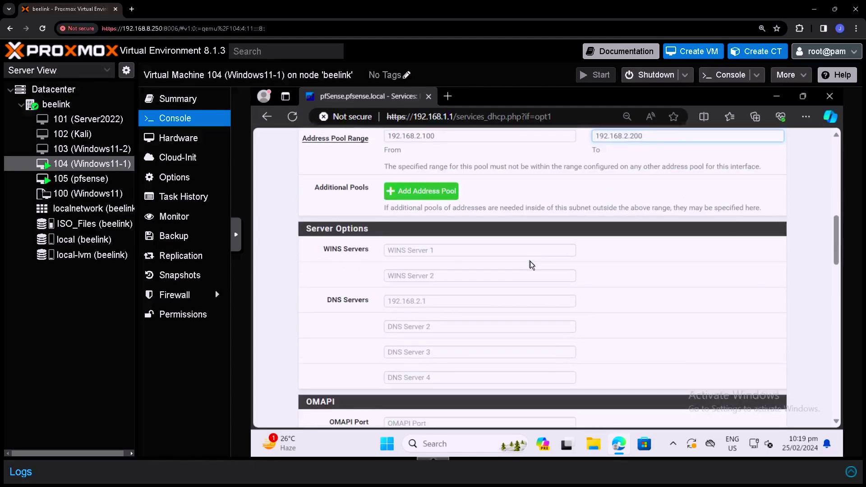
Step: Set 192.168.2.1 as the DNS server for DMZ clients and apply the DHCP changes
click(425, 304)
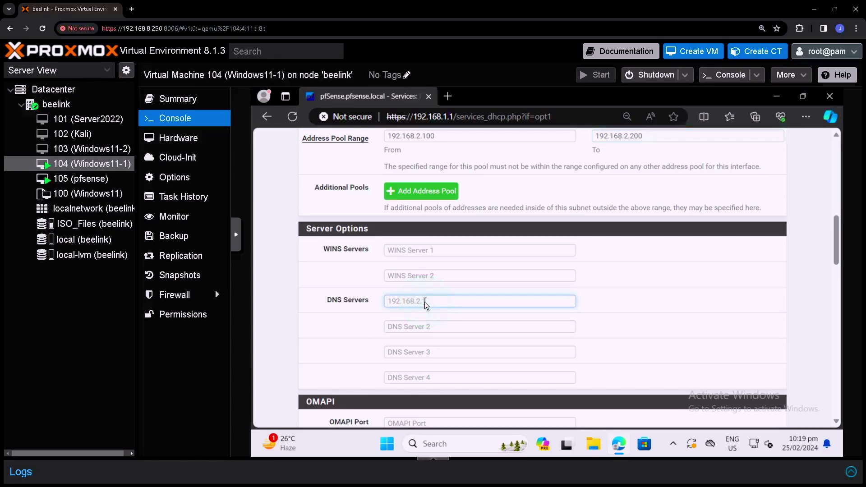
text(192.168.2.1)
scroll(488, 307, down, 2)
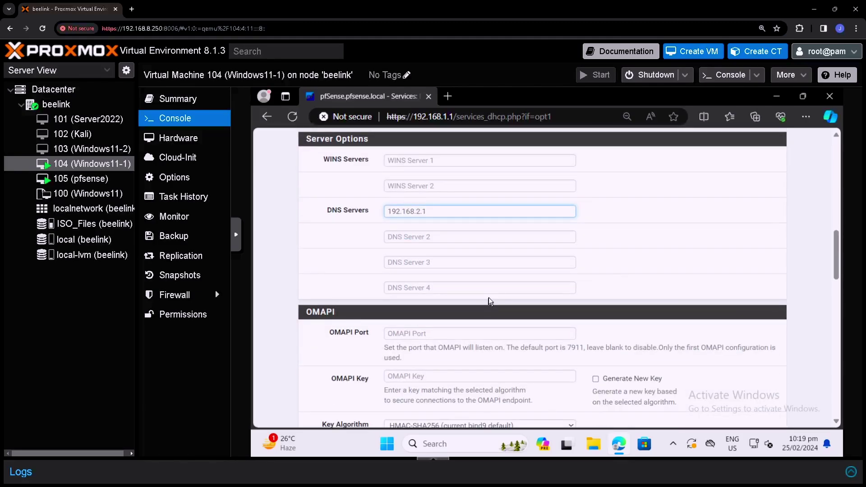
scroll(488, 296, down, 2)
scroll(488, 297, down, 5)
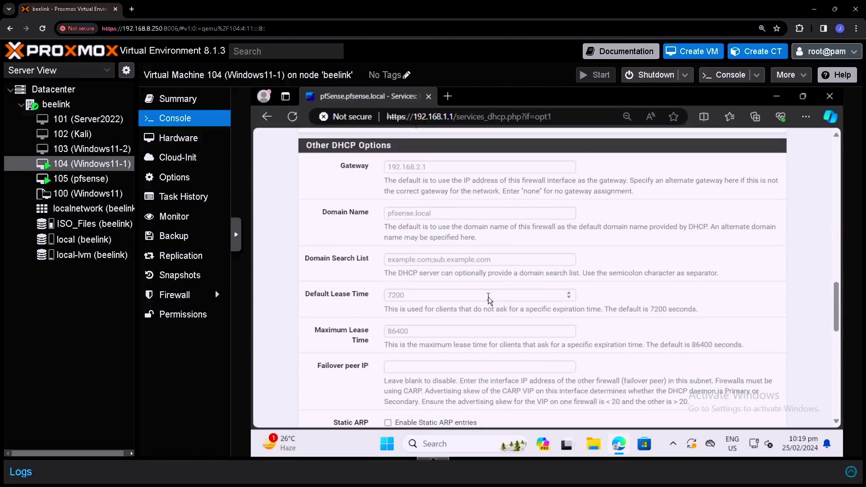
scroll(487, 296, down, 5)
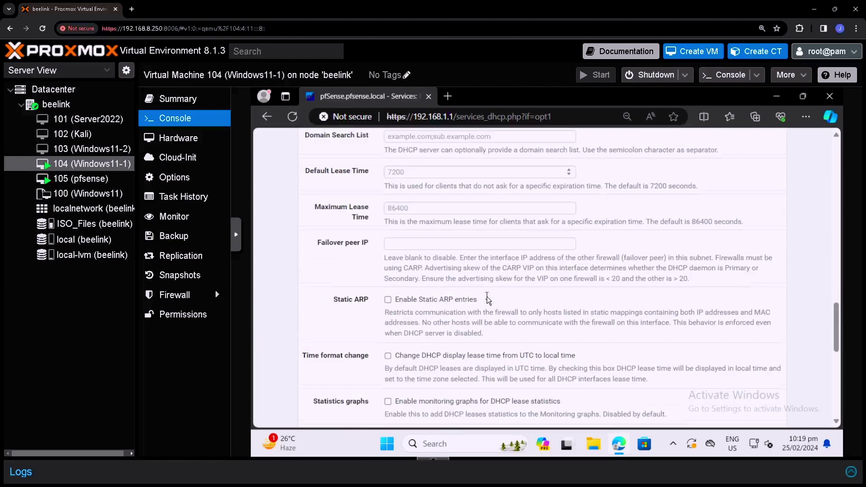
scroll(486, 297, down, 5)
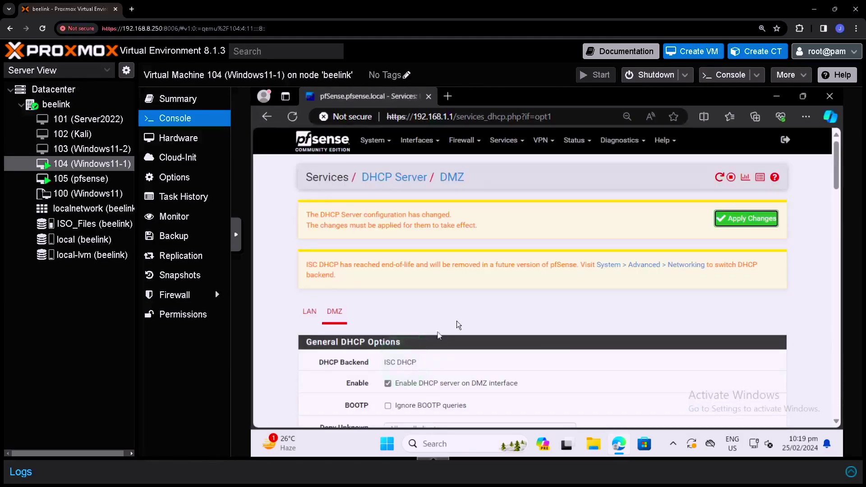
click(748, 217)
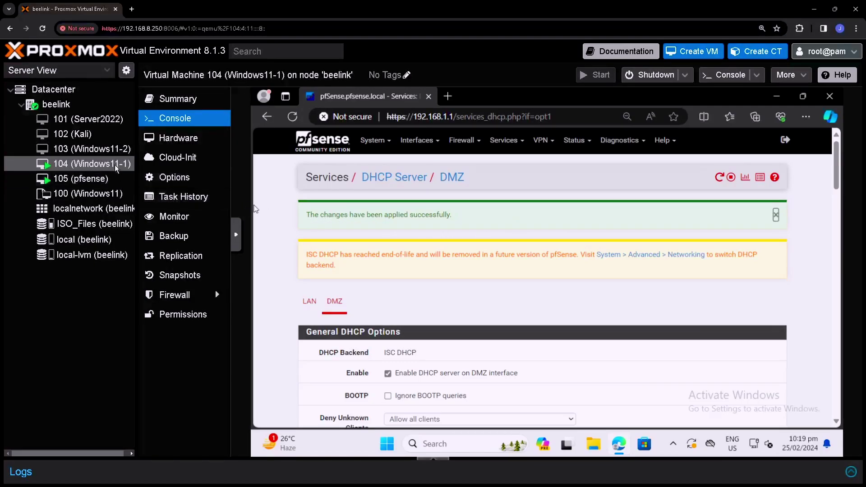
Step: Move Server2022 VM 101's net0 to bridge vmbr2, then start the VM and view its console
click(104, 119)
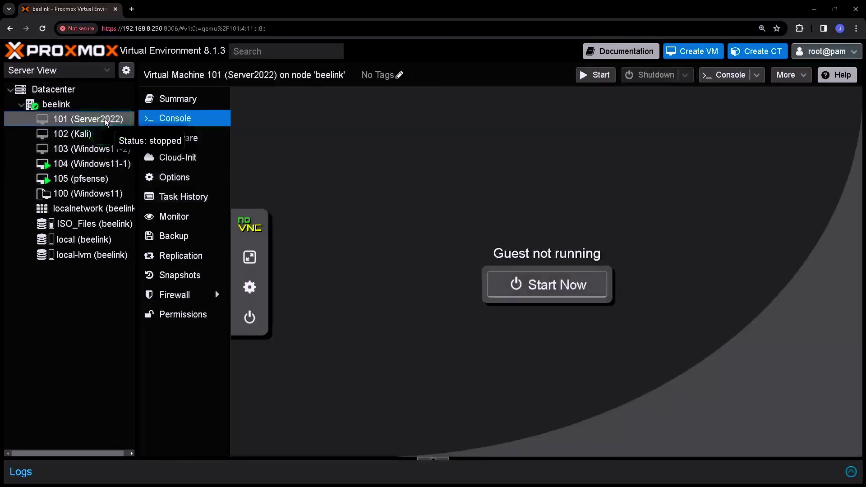
click(190, 143)
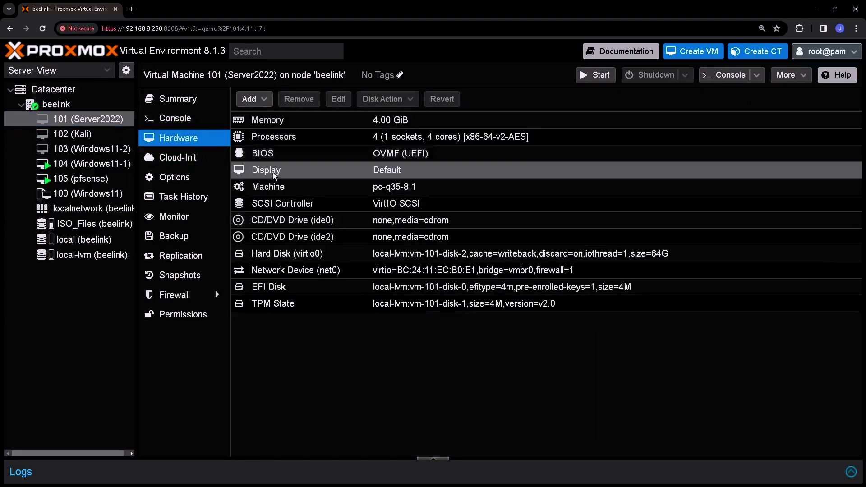
double_click(320, 272)
click(374, 250)
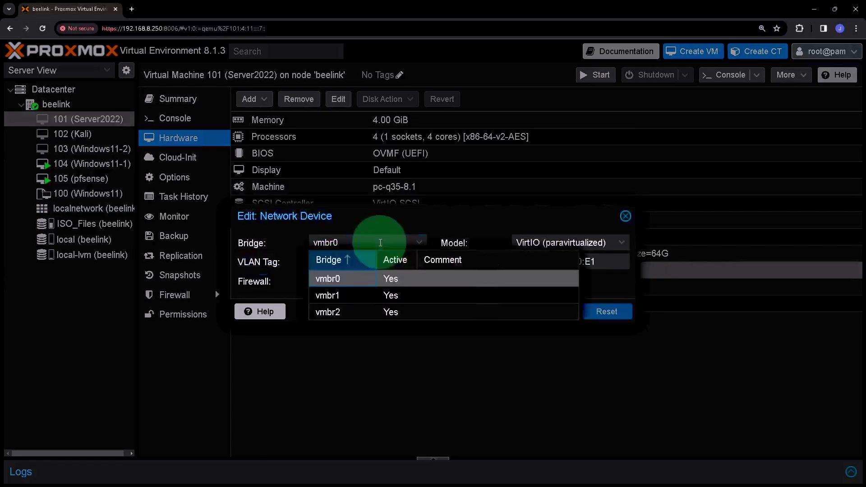
click(331, 313)
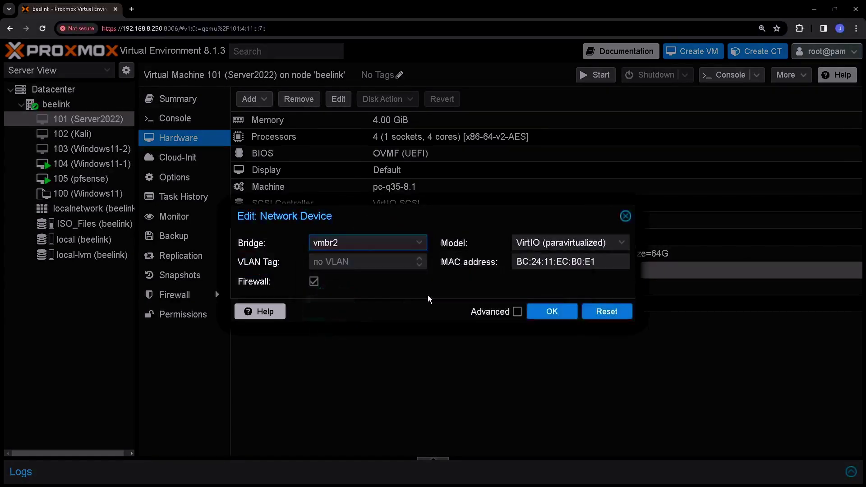
click(552, 311)
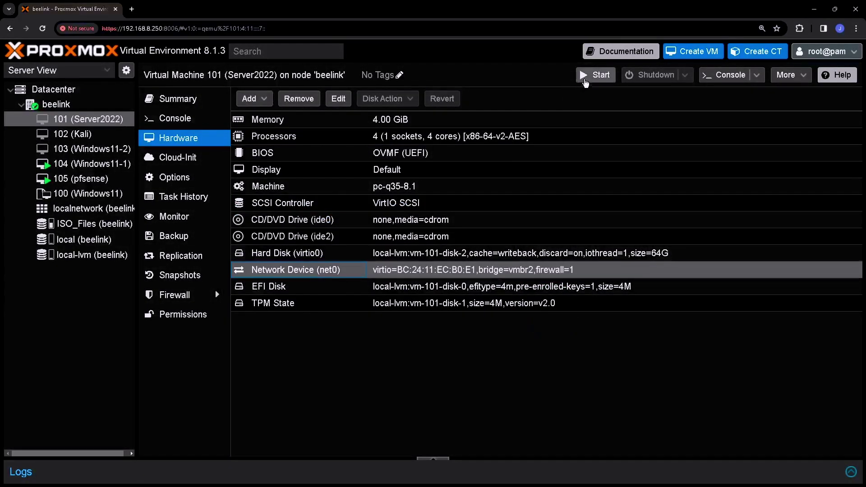
click(595, 76)
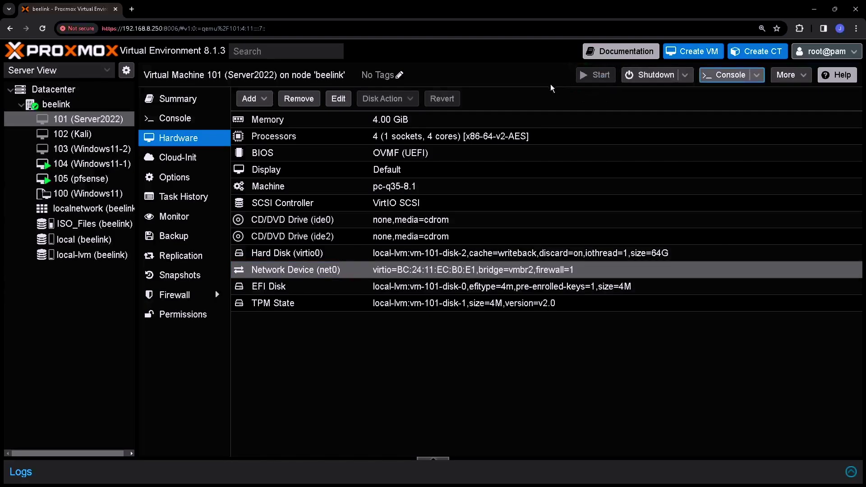
click(195, 126)
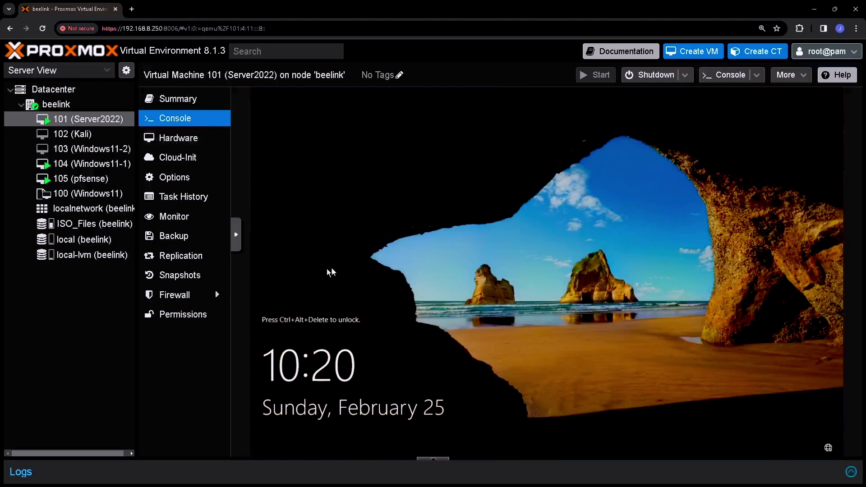
Step: Send Ctrl+Alt+Del to the Server2022 guest and sign in as Administrator with the account password
click(237, 242)
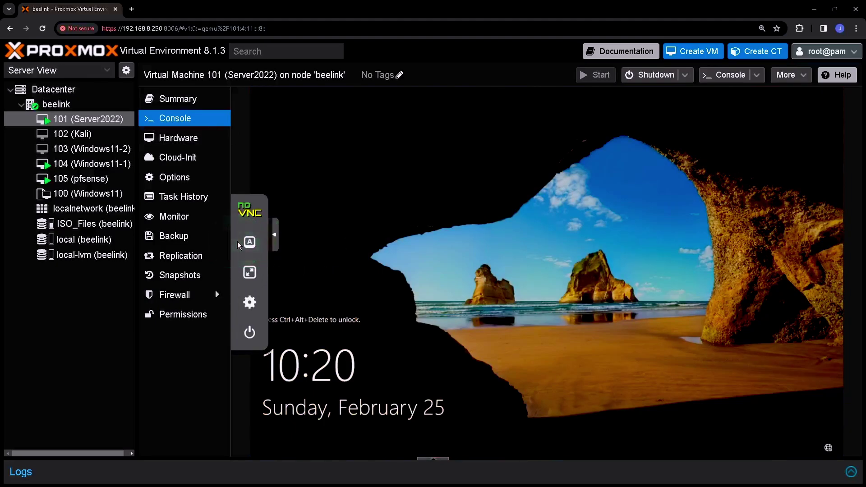
click(250, 243)
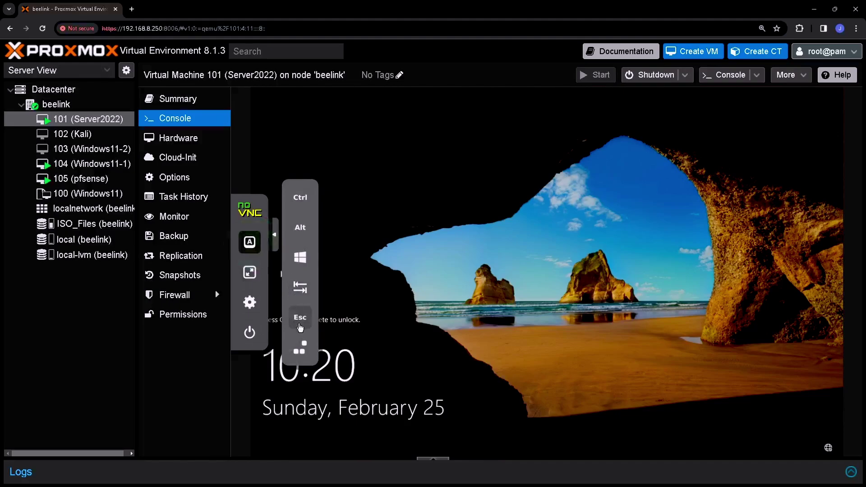
click(303, 348)
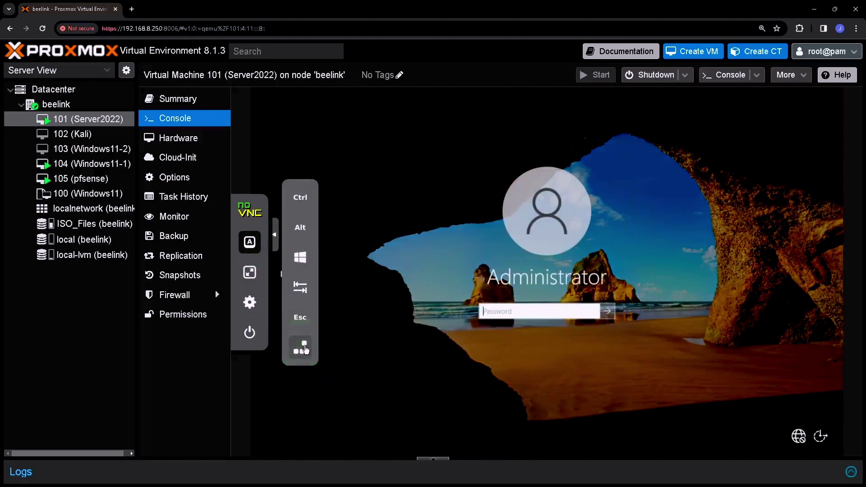
click(498, 315)
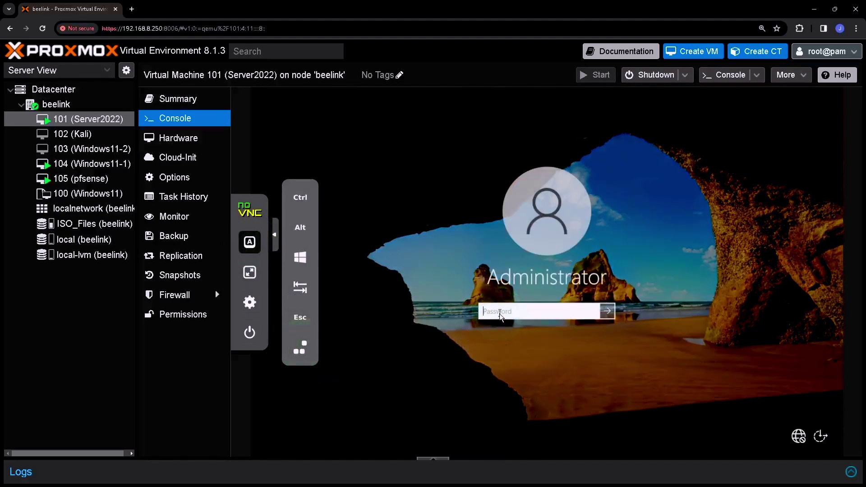
text(P@sswor)
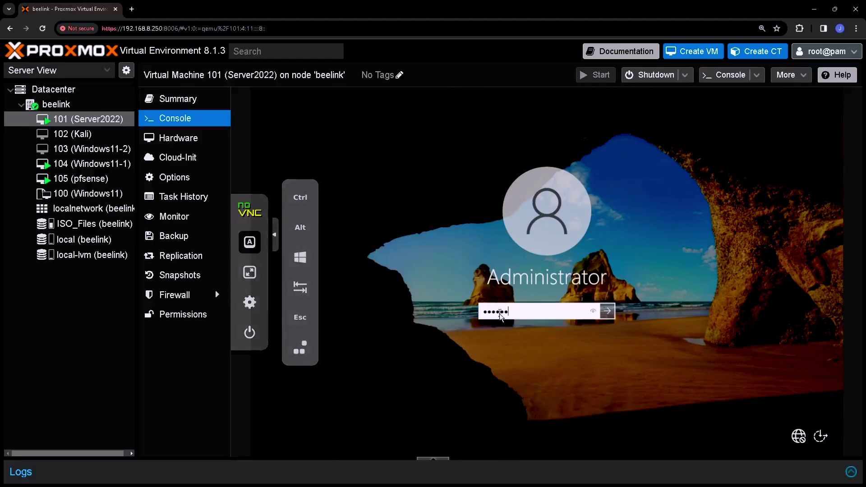
text(d123!)
key(Return)
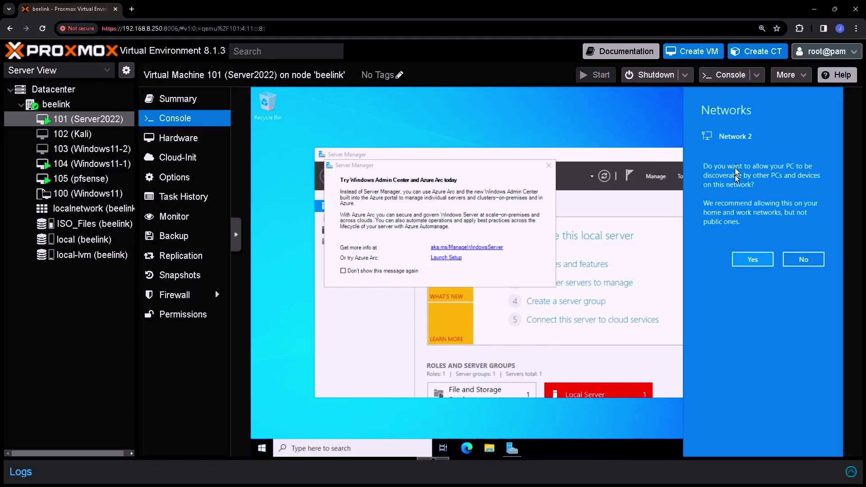
Step: Allow Network 2 discovery and open the Ethernet adapter's connection details
click(754, 265)
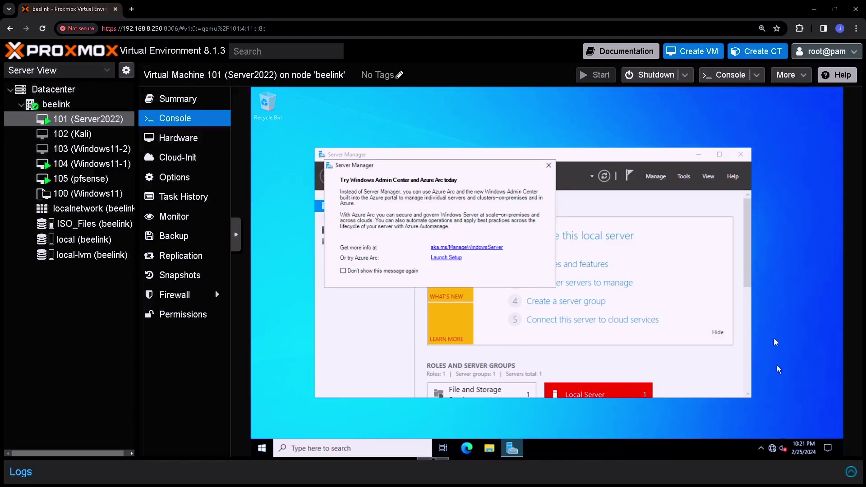
right_click(772, 449)
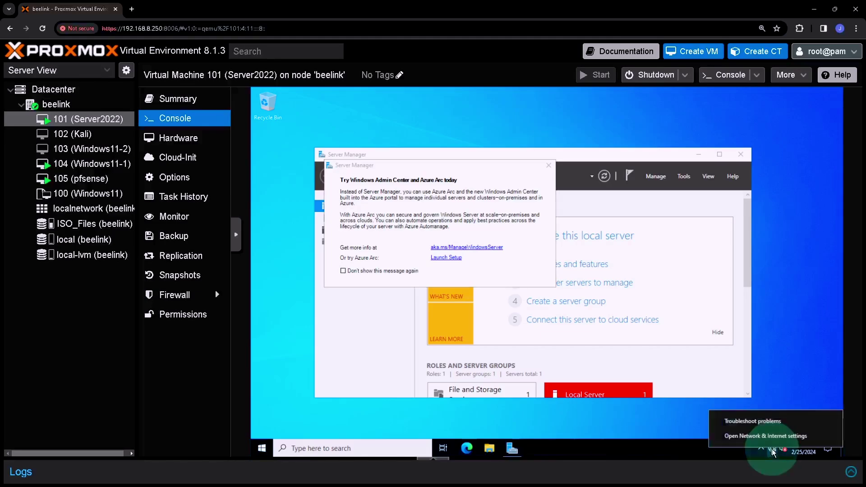
click(770, 435)
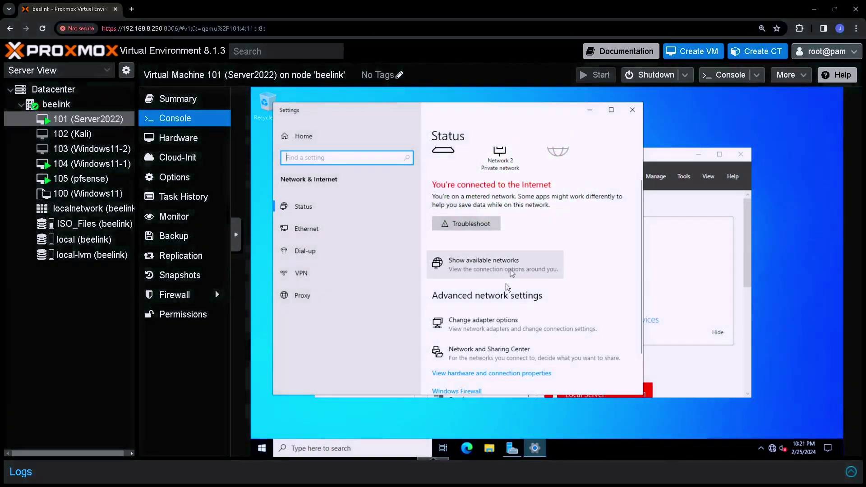
click(500, 323)
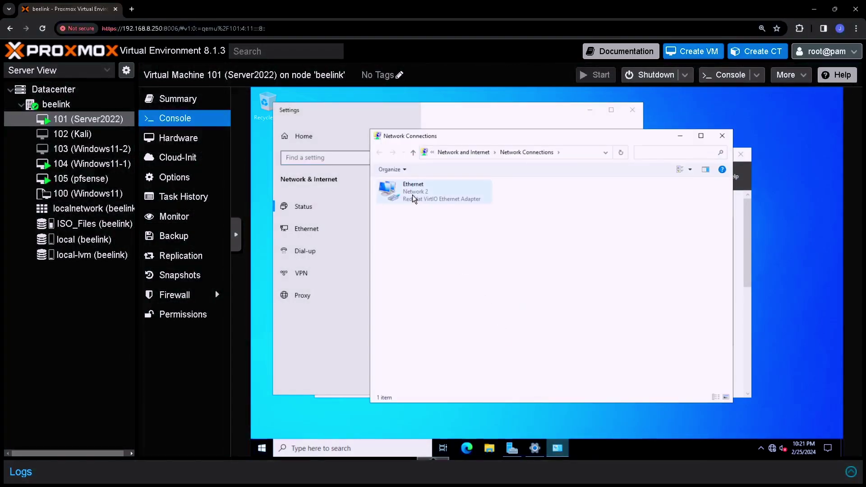
double_click(412, 194)
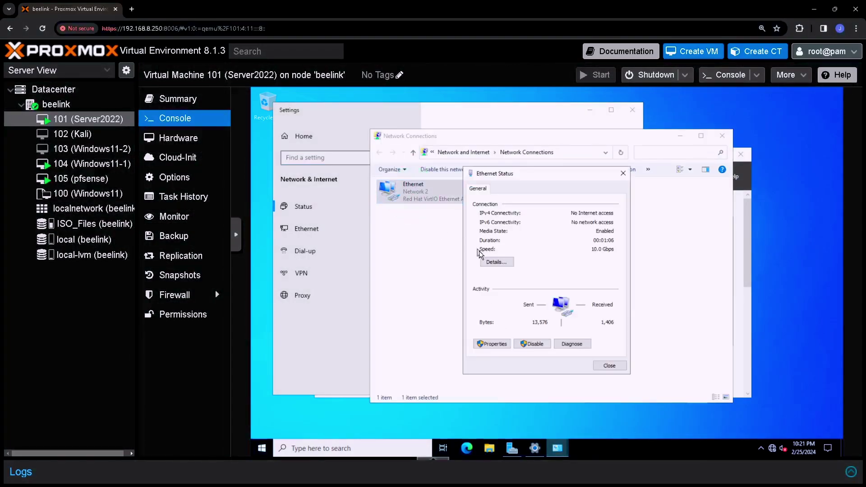
click(497, 263)
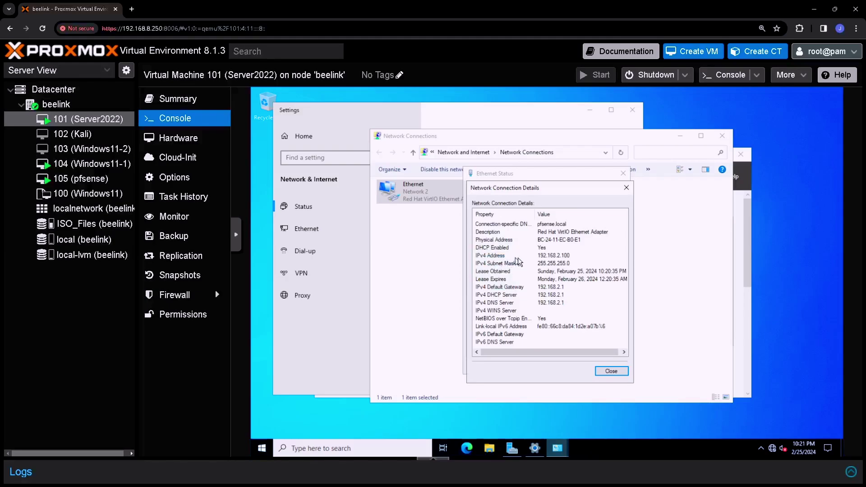
Step: Verify DHCP, IPv4 address 192.168.2.100 and gateway 192.168.2.1, then close the network windows
click(539, 248)
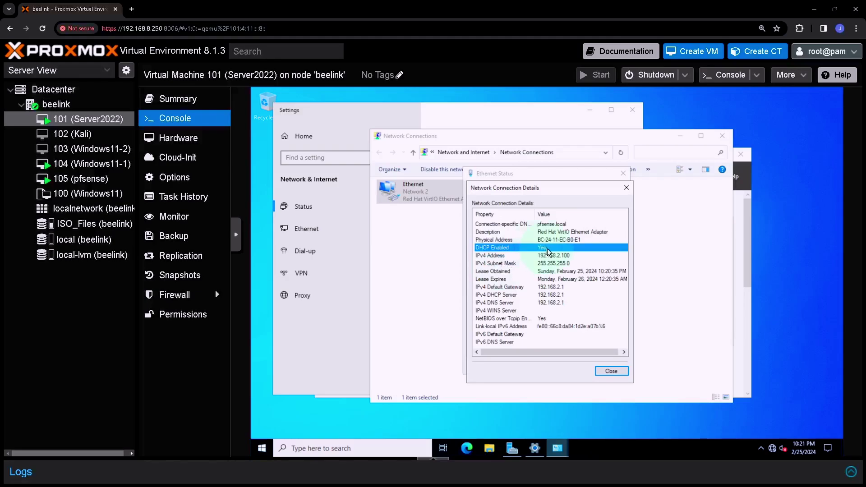
click(550, 256)
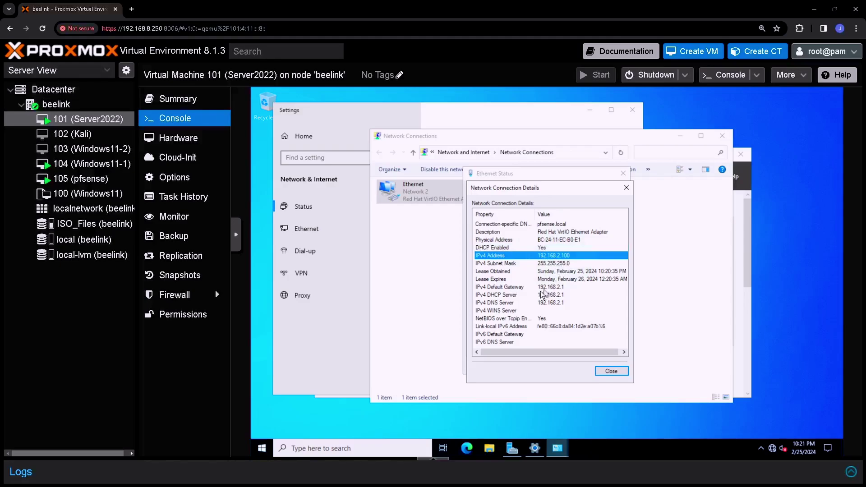
click(566, 288)
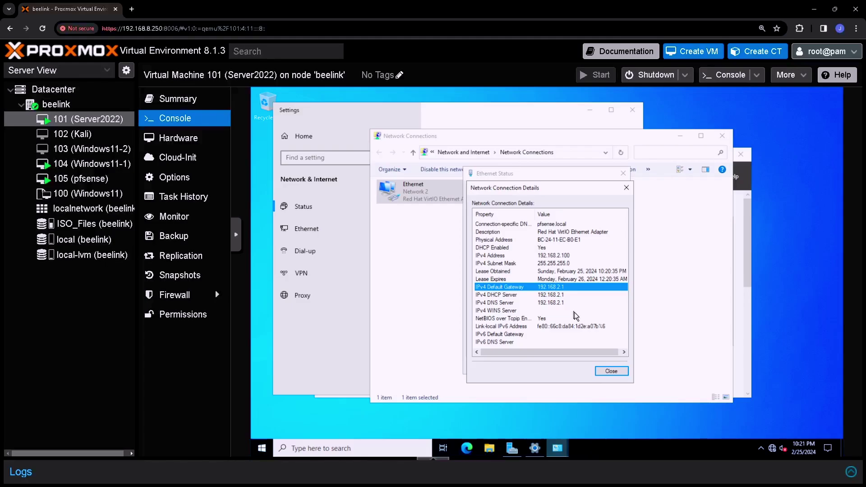
click(621, 371)
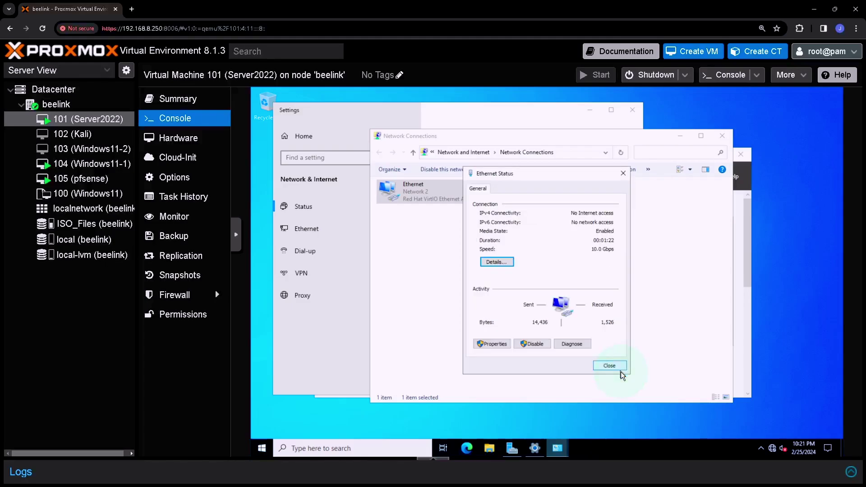
click(619, 369)
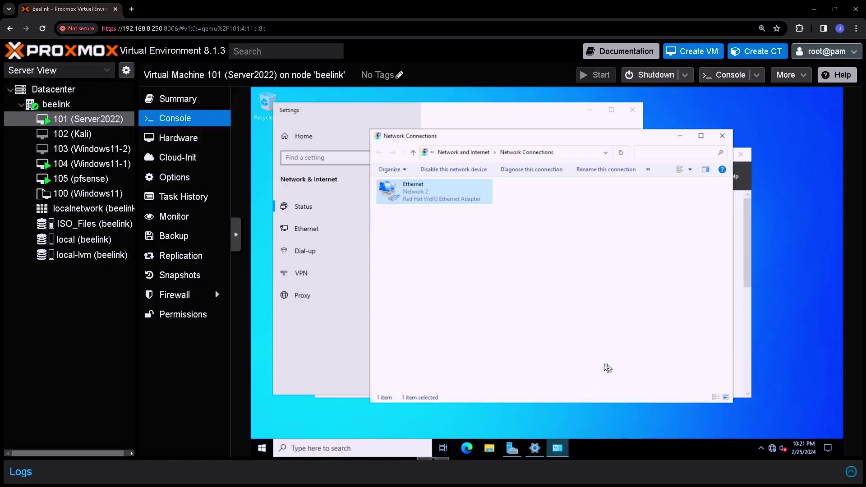
click(721, 136)
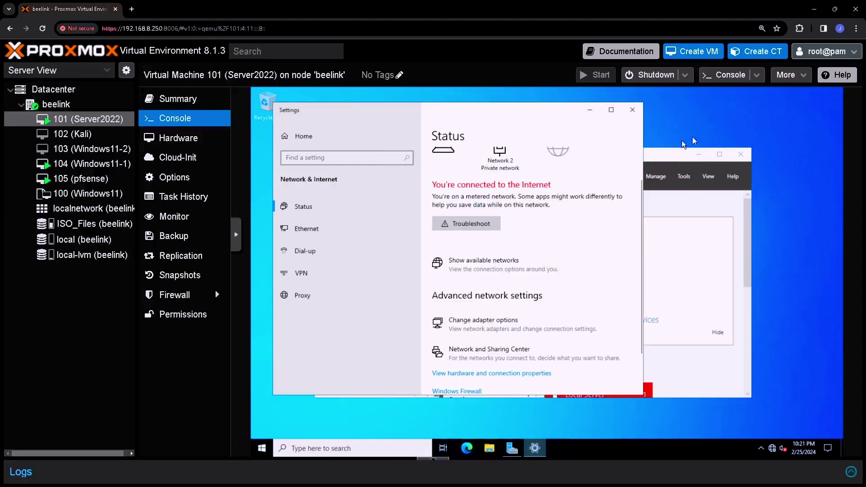
Step: Try google.com in Edge on Server2022, which fails, then switch to the Windows11-1 VM console
click(467, 447)
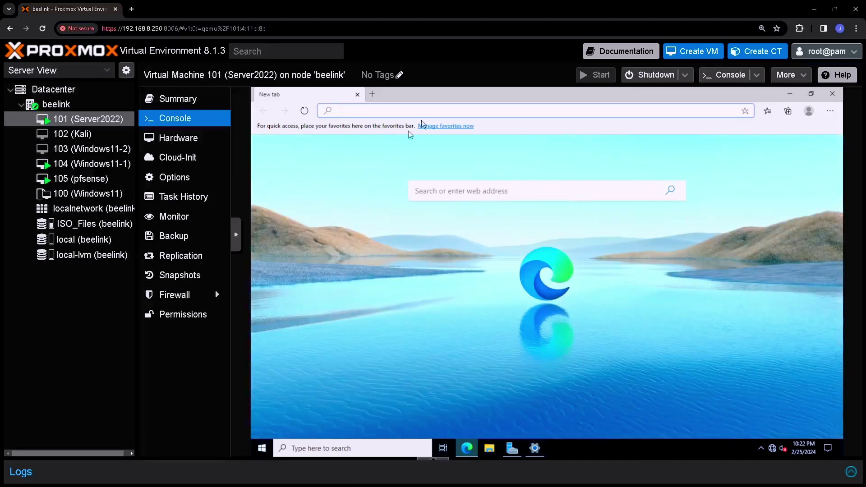
click(428, 112)
text(google.com)
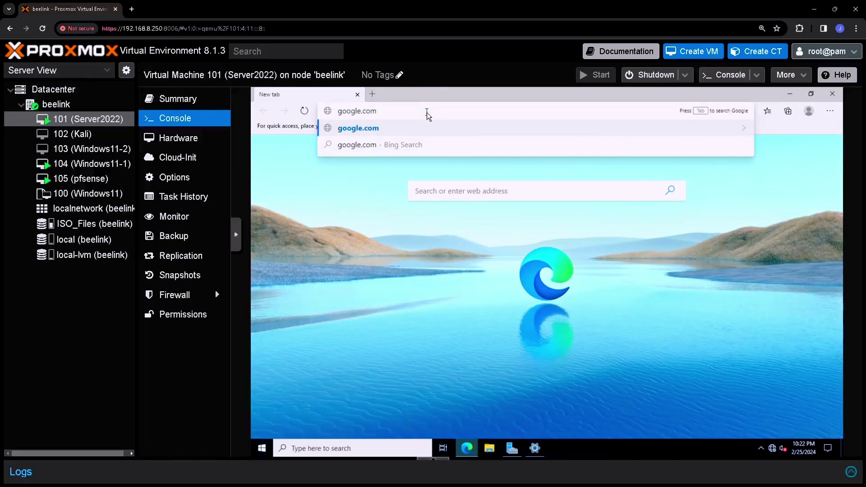
key(Return)
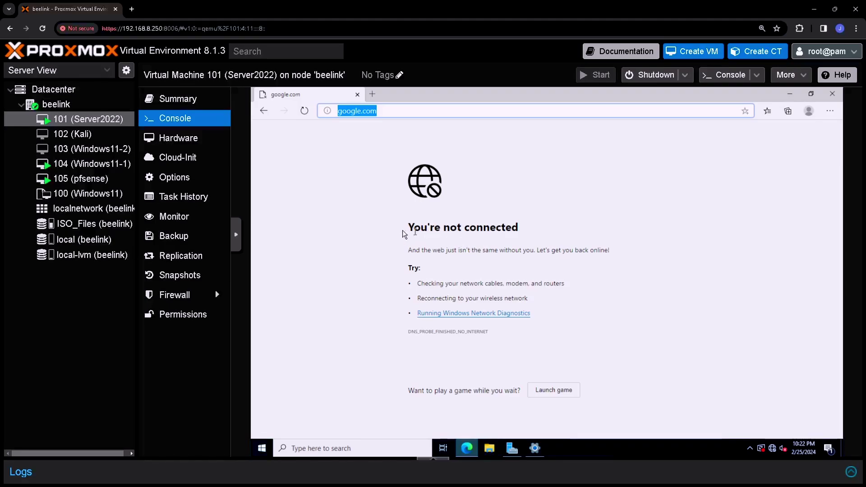
click(115, 163)
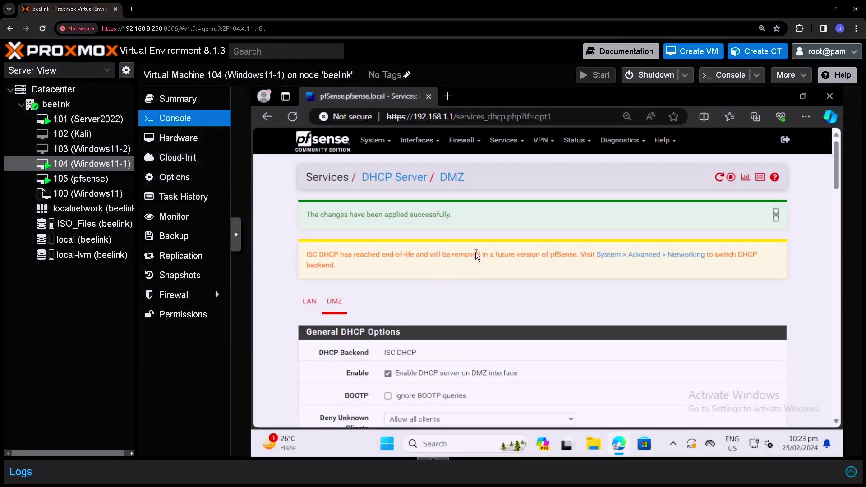
Step: Open pfSense Firewall > Rules, view the LAN tab, then the empty DMZ tab
click(462, 143)
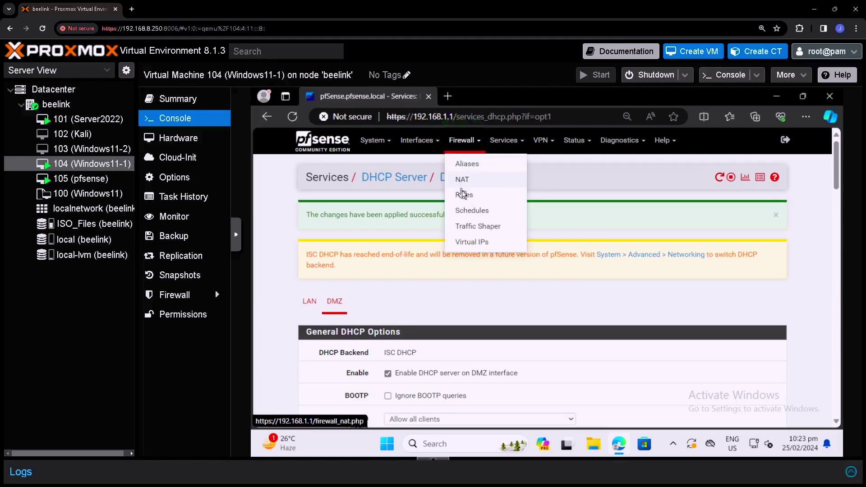
click(482, 198)
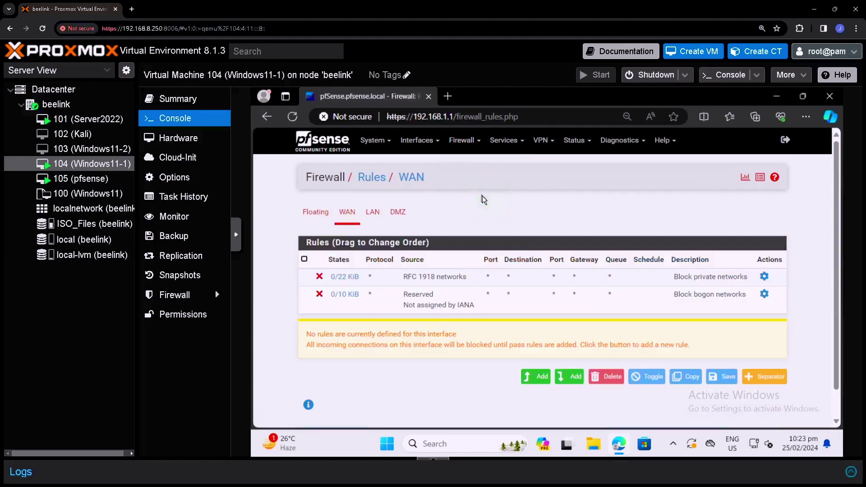
click(377, 212)
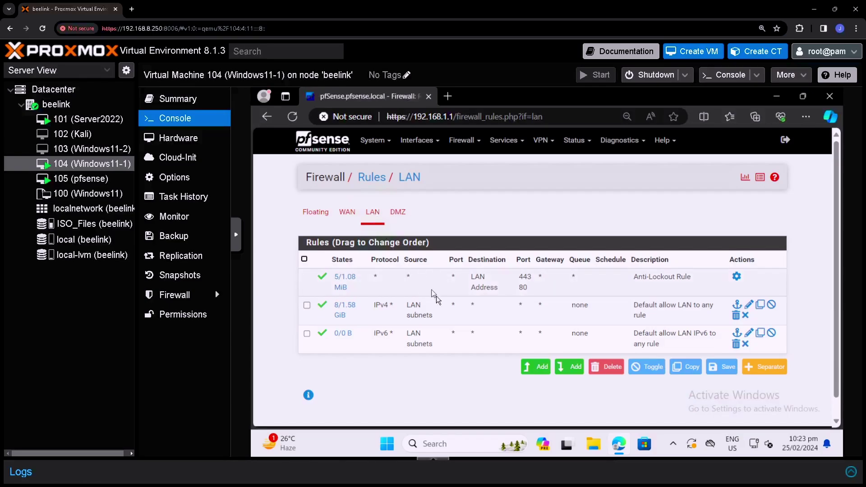
drag(420, 313, 655, 318)
click(397, 214)
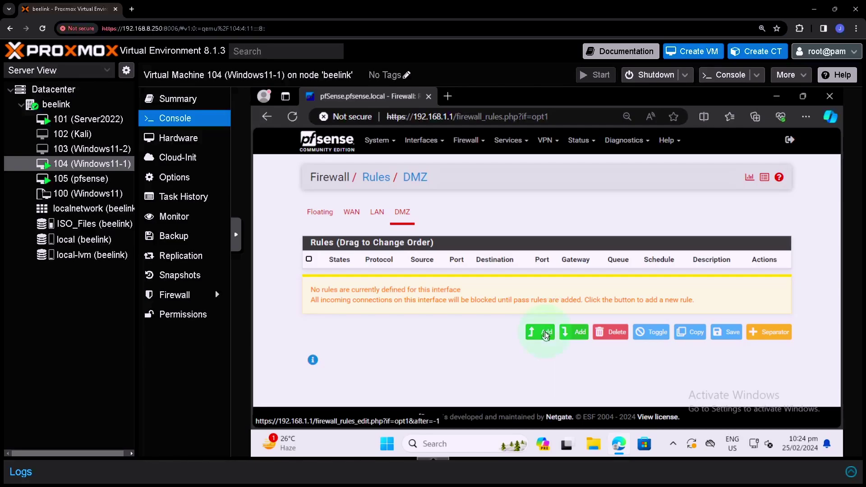
Step: Start a new DMZ firewall rule and set its protocol to Any
click(545, 332)
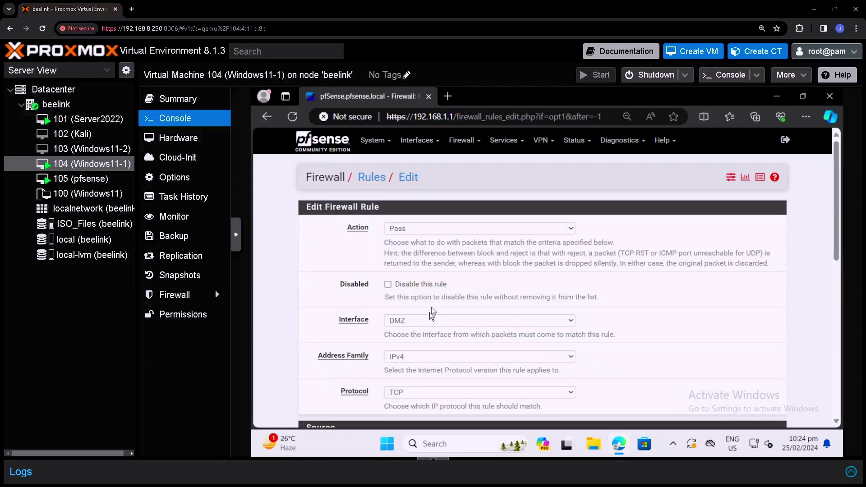
scroll(429, 316, down, 2)
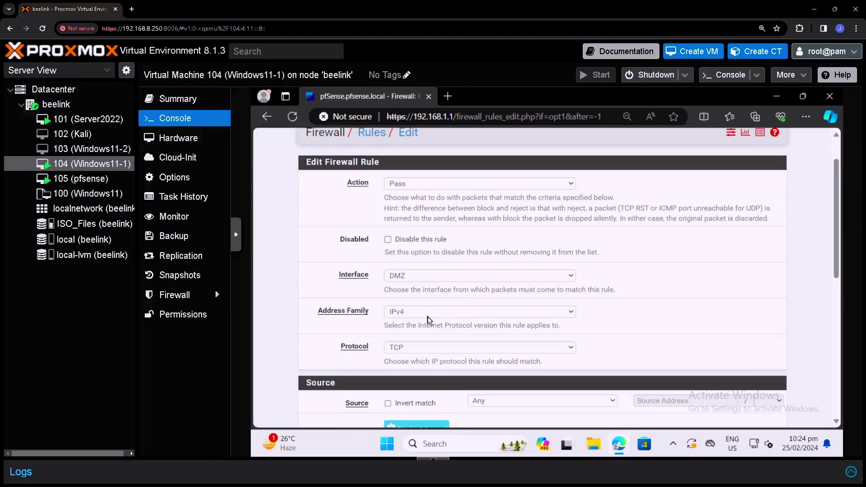
click(407, 299)
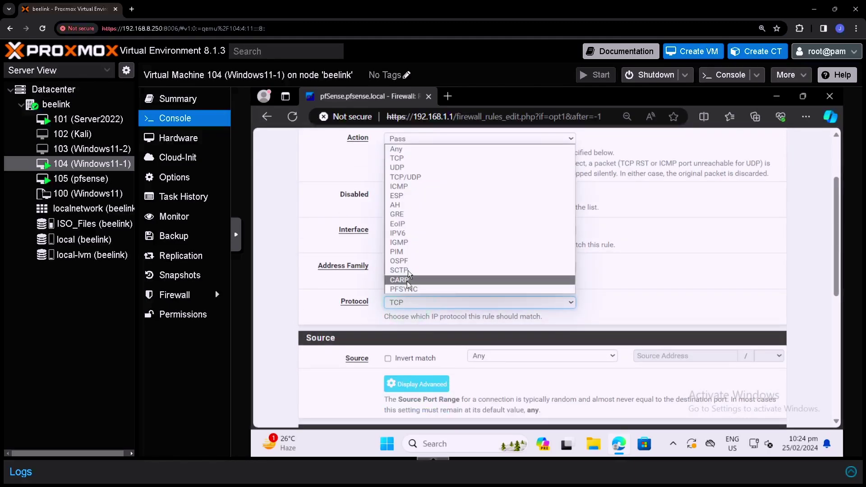
click(404, 152)
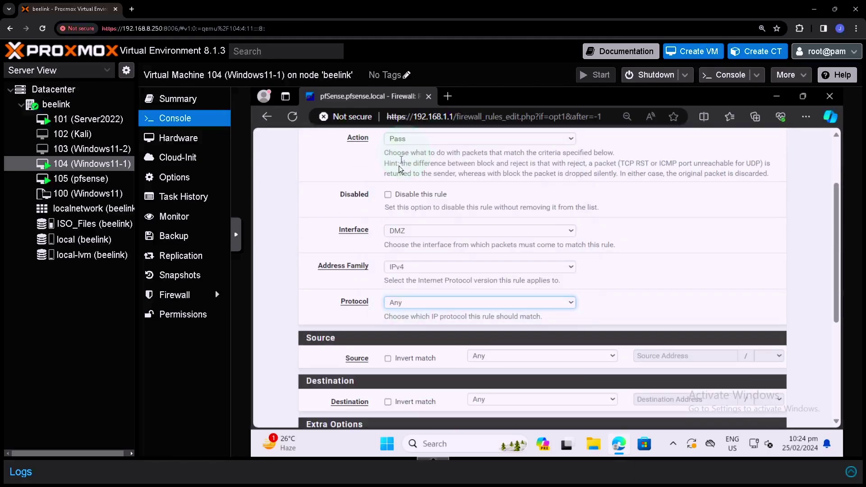
scroll(408, 323, down, 1)
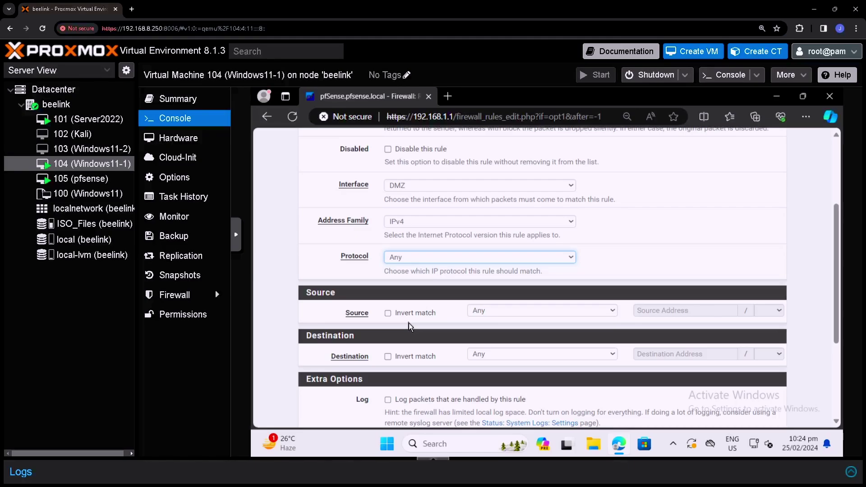
scroll(409, 323, down, 1)
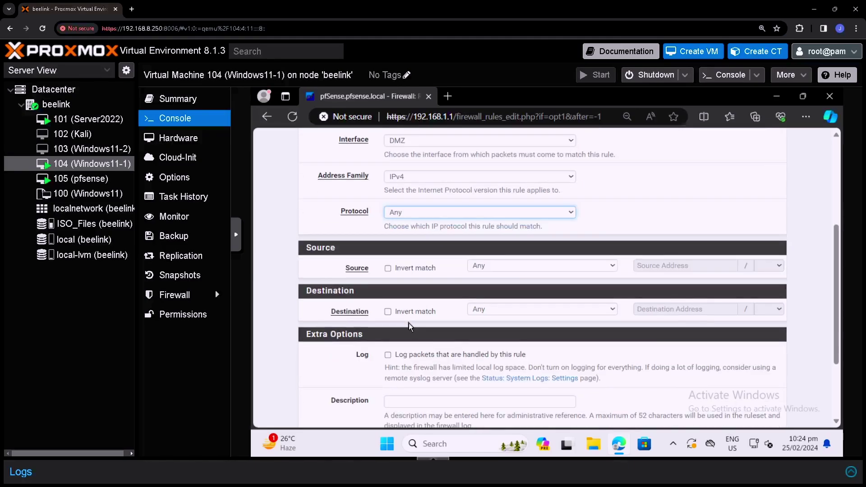
Step: Set the source to DMZ subnets, describe it 'Allow DMZ subnet to Any', and save
click(564, 266)
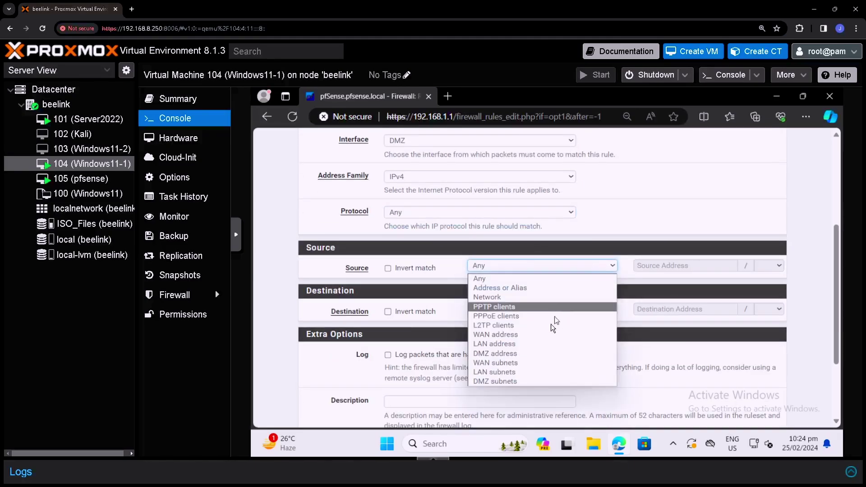
click(489, 383)
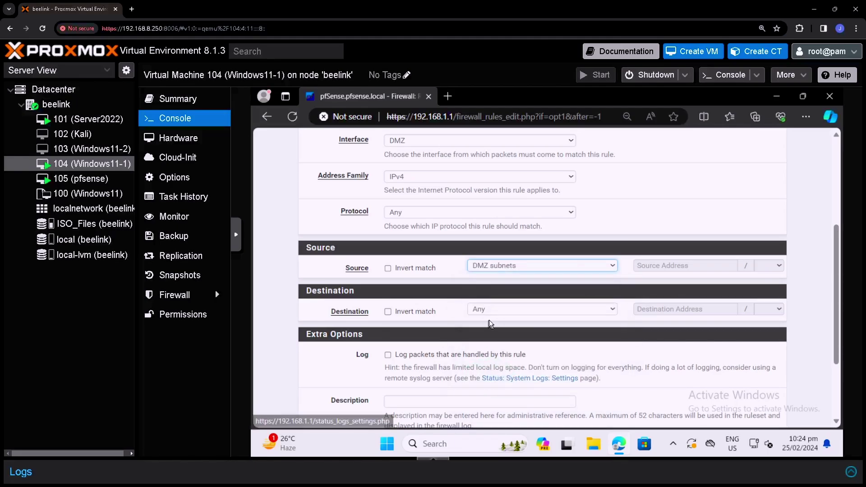
scroll(496, 332, down, 2)
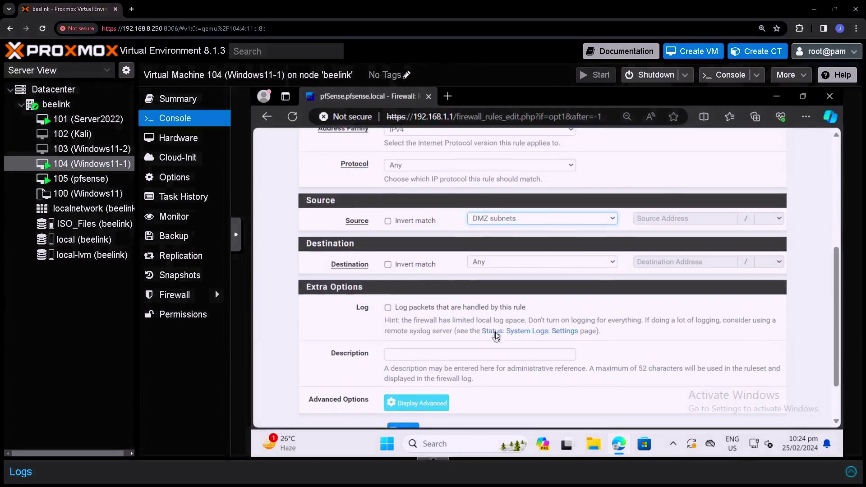
scroll(495, 332, down, 1)
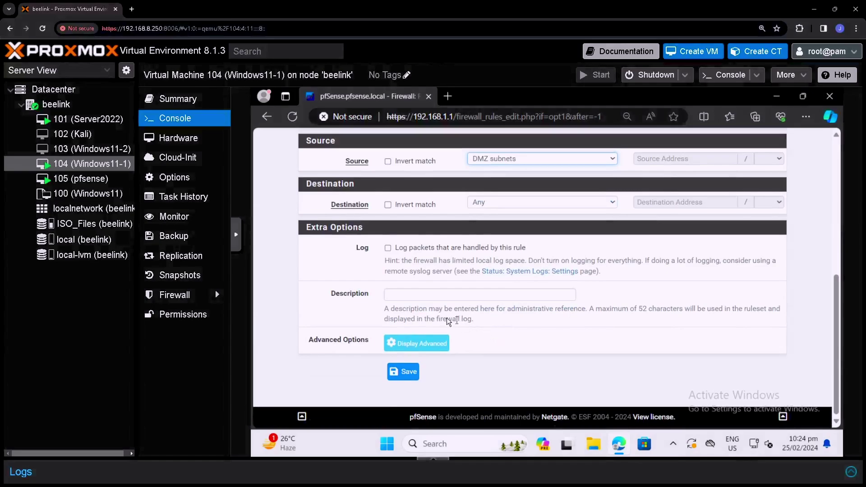
click(417, 296)
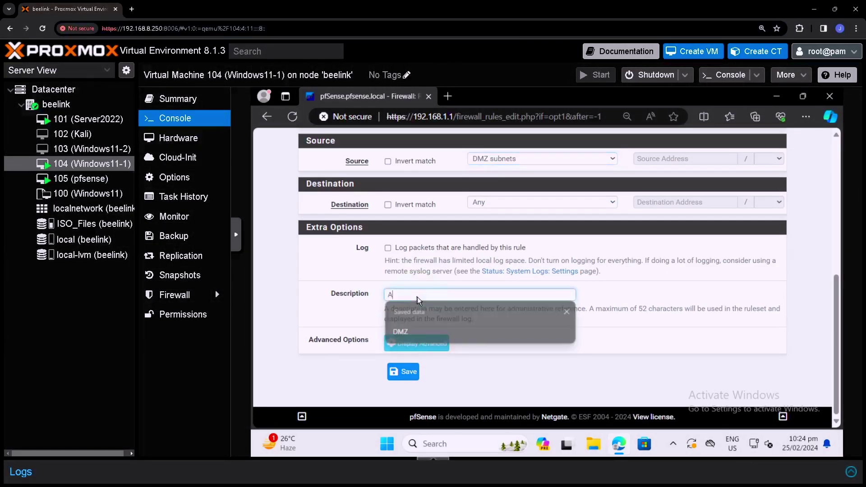
text(Allow DMZ subne)
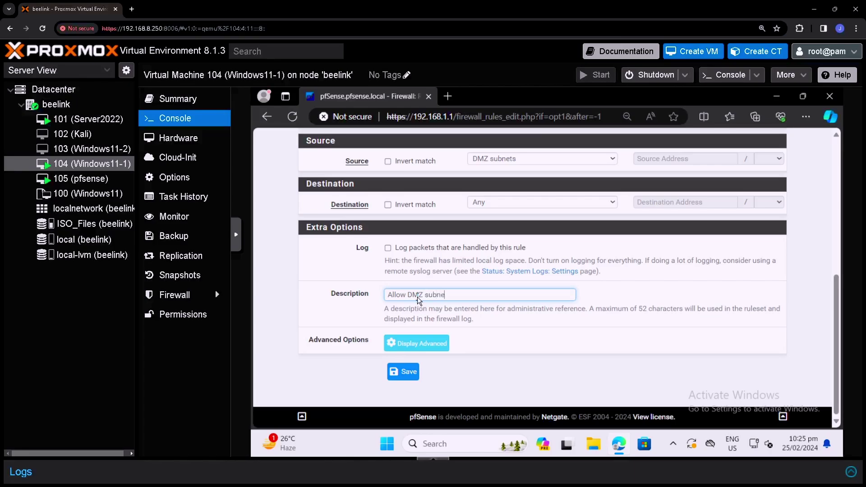
text(t to Any)
click(405, 377)
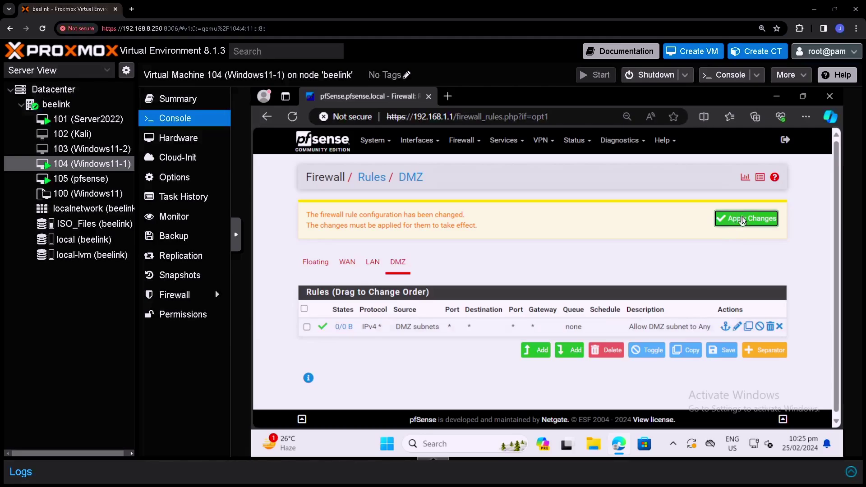
Step: Apply the pfSense rule changes and switch to the Server2022 (VM 101) console
click(742, 217)
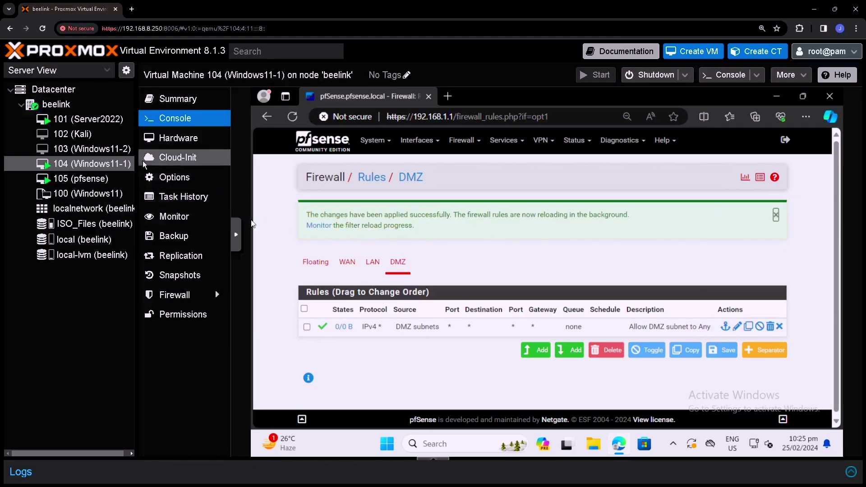
click(110, 121)
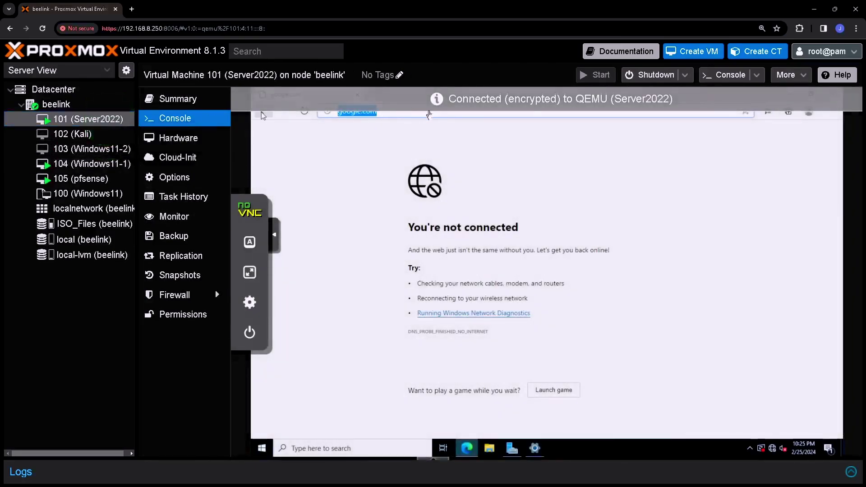
Step: Confirm Google loads on Server2022, then view the DMZ rule's traffic counters on Windows11-1
click(426, 113)
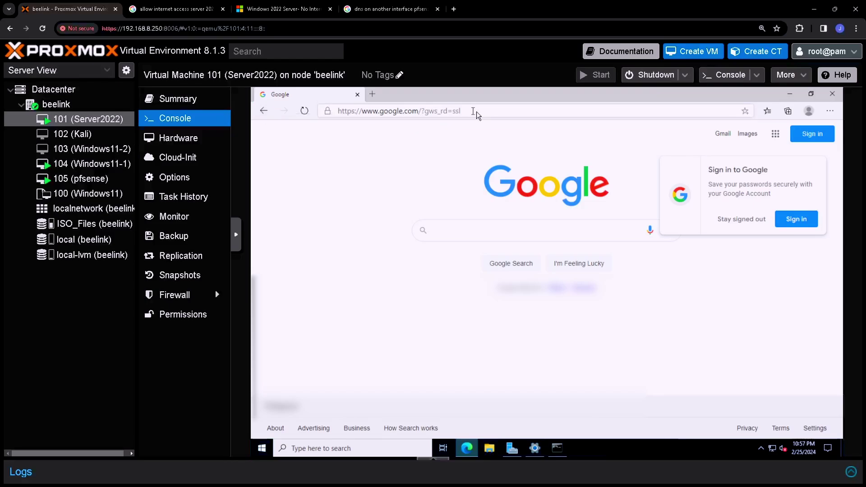
click(90, 163)
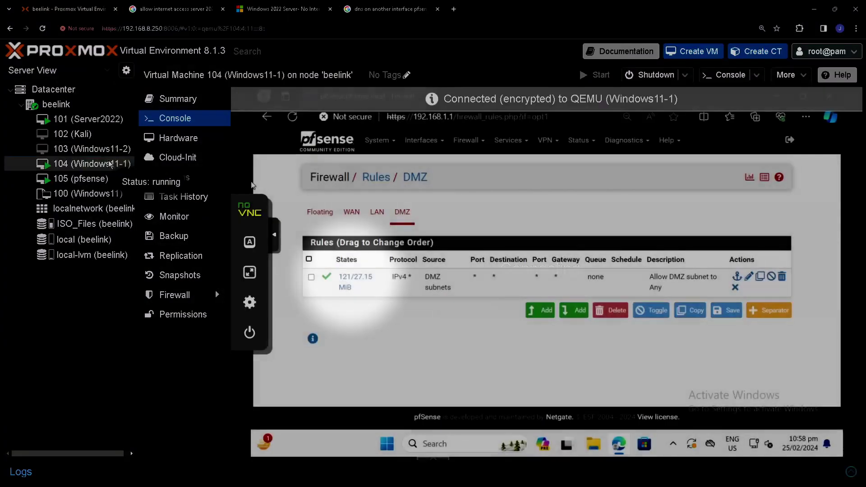